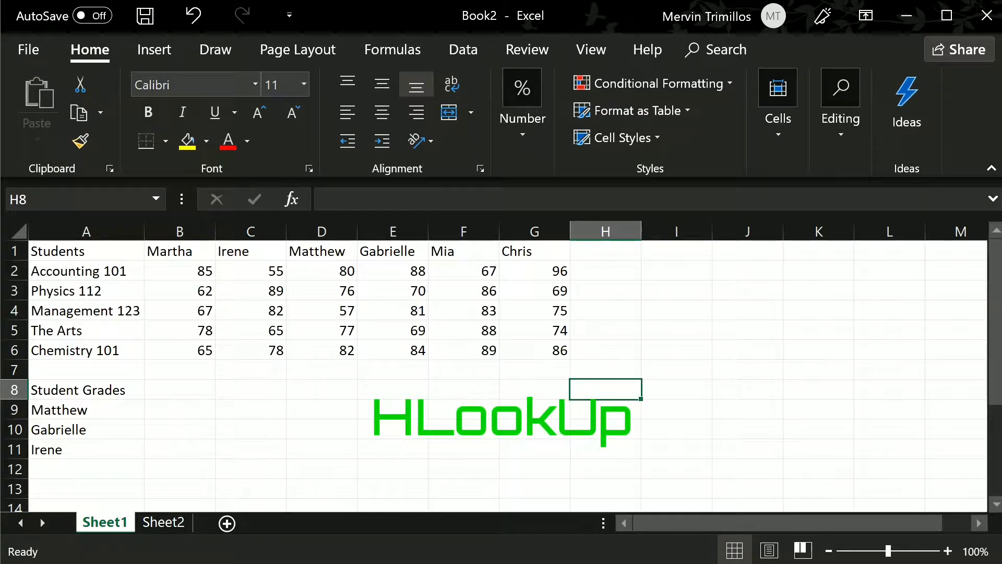
Look over the grade table's student names in row 1, subjects in column A and the Physics 112 scores
key(Left)
key(Left)
key(Left)
key(Left)
key(Left)
key(Left)
key(Left)
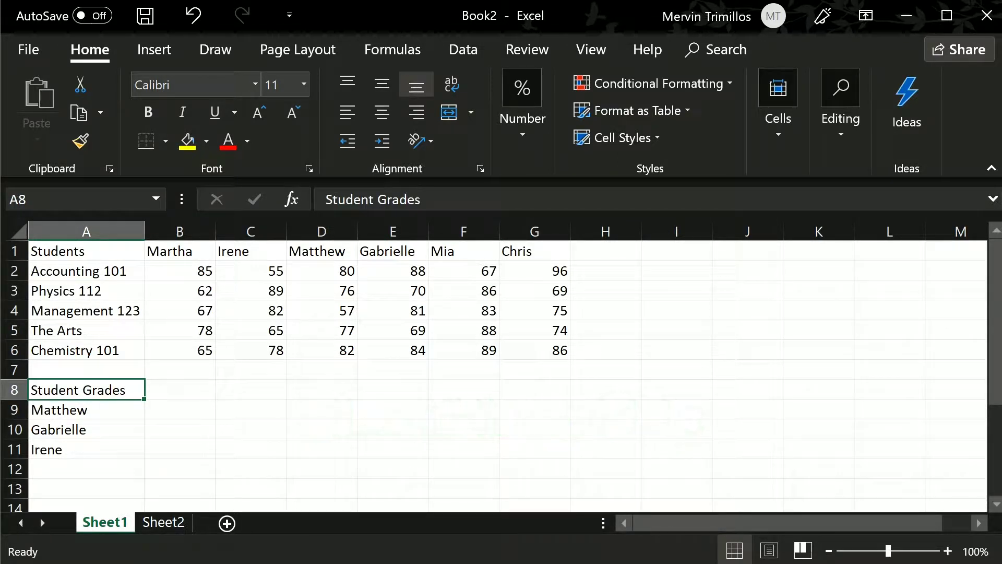
key(Up)
key(Up)
key(Up)
key(Up)
key(Up)
key(Up)
key(Up)
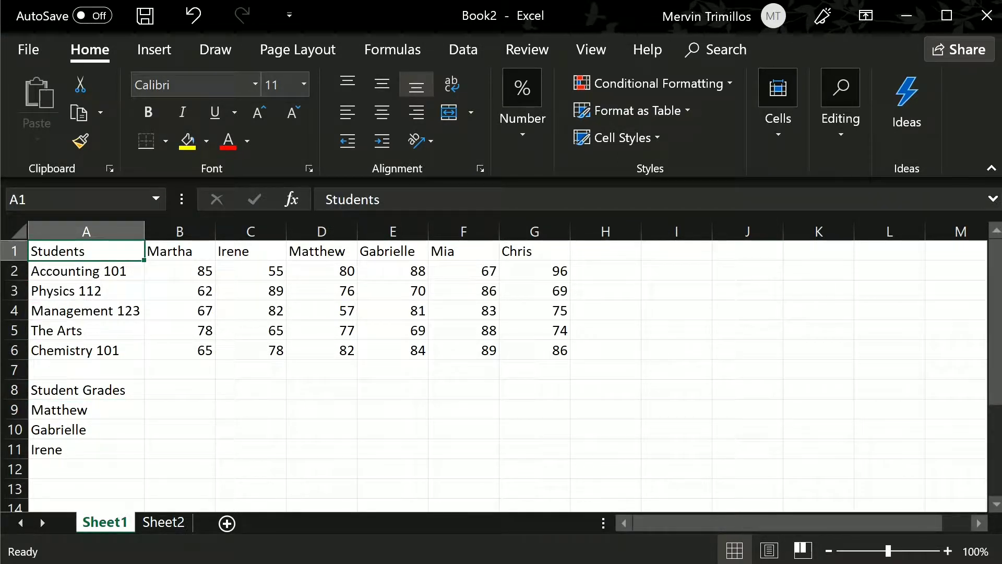
key(ctrl+shift+Right)
key(Down)
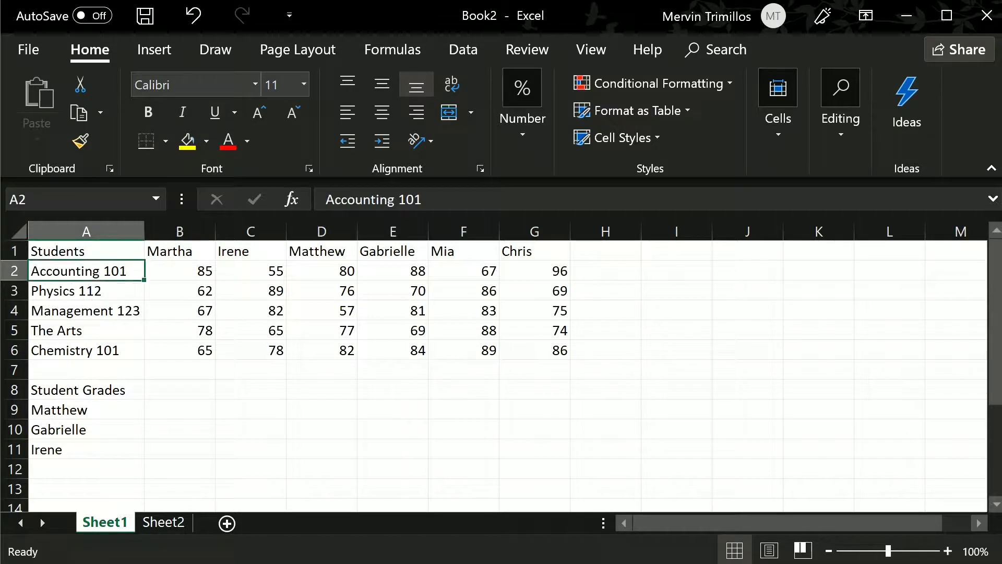
key(Down)
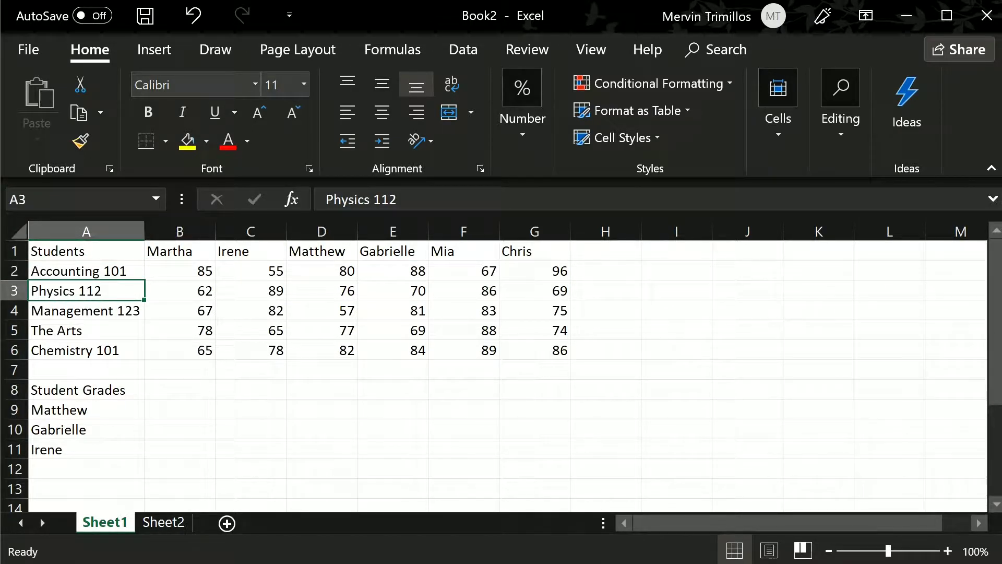
key(Right)
key(Right)
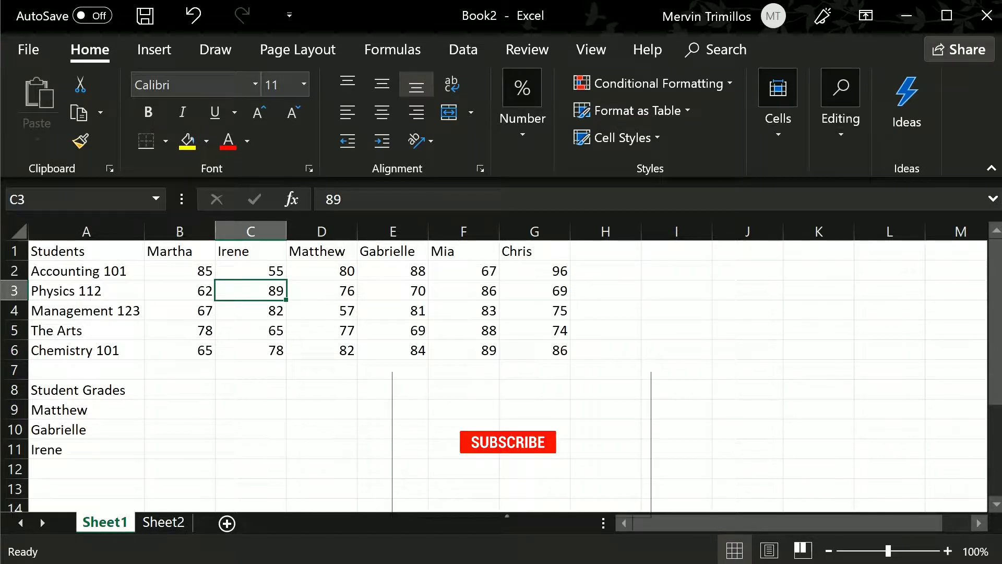
key(Left)
key(Left)
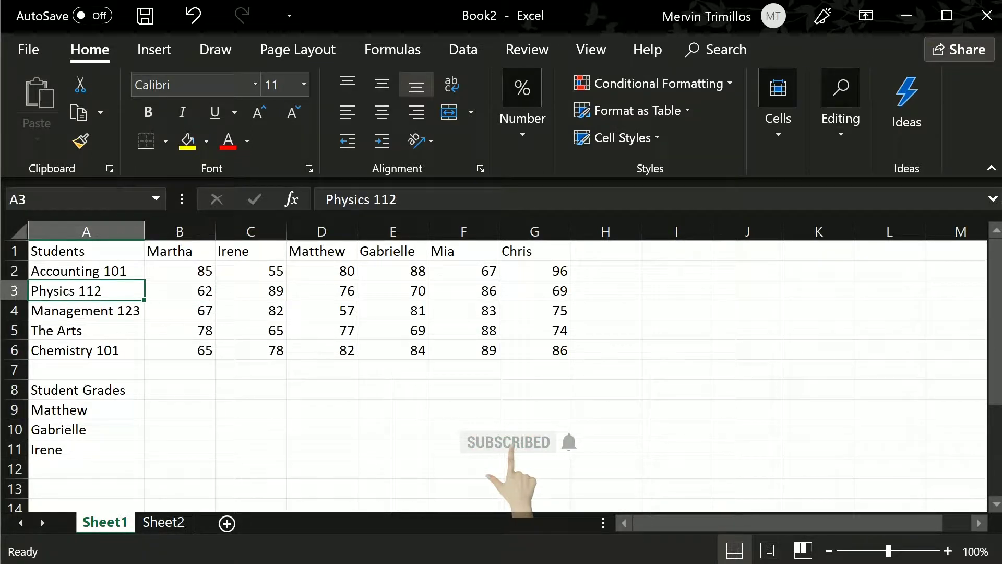
Select the whole grade table, A1:G6
key(Up)
key(Up)
key(ctrl+shift+Down)
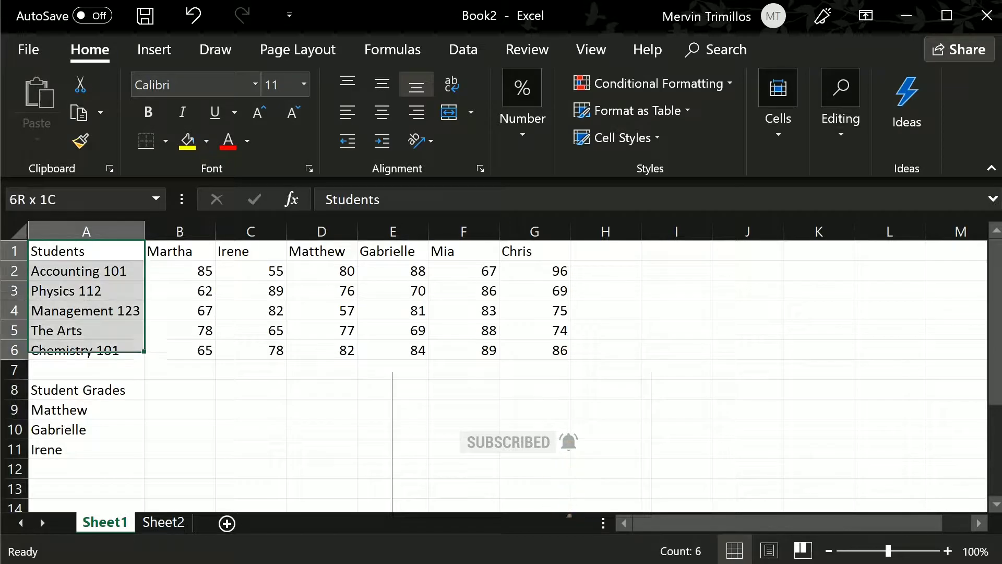
key(ctrl+shift+Right)
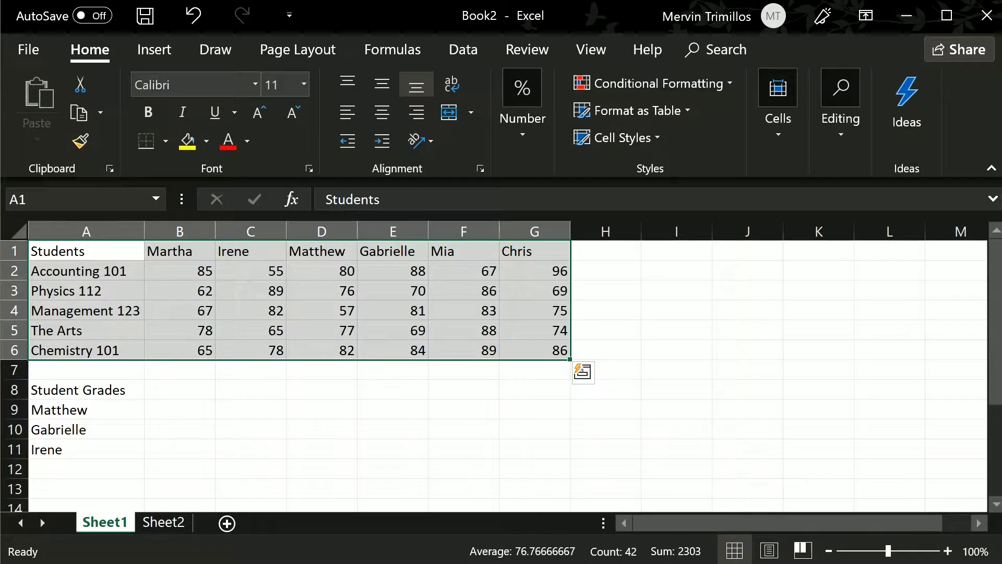
Replace the heading in cell A8 with "Physics Grades"
key(Down)
key(Down)
key(Down)
key(Down)
key(Down)
key(Down)
key(Down)
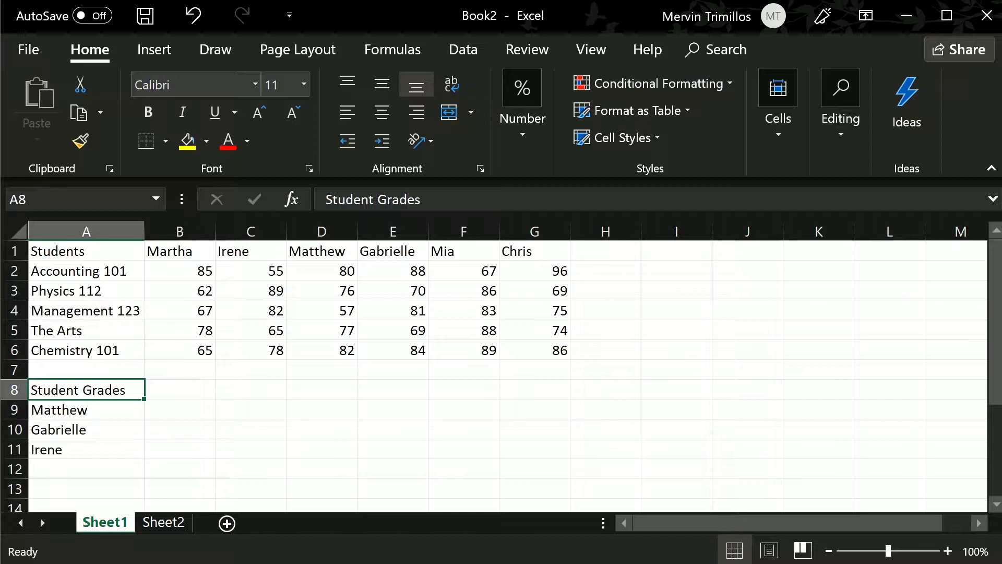
text(P)
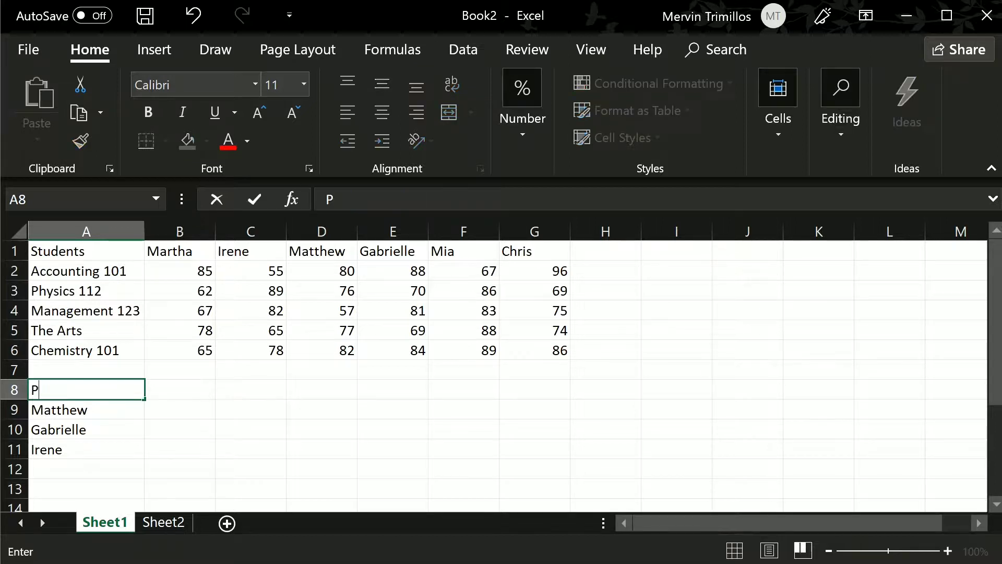
text(hysics G)
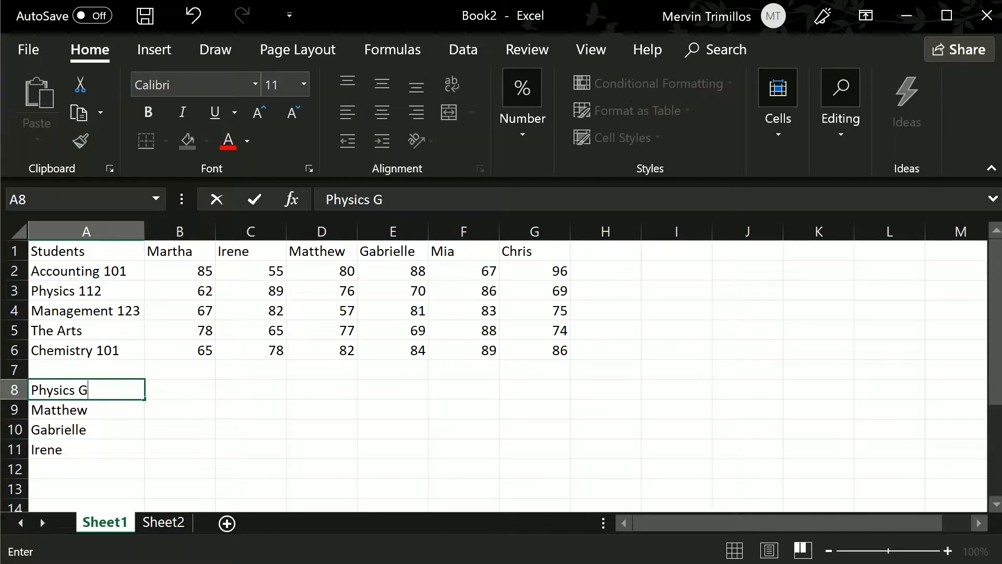
text(rades)
key(Return)
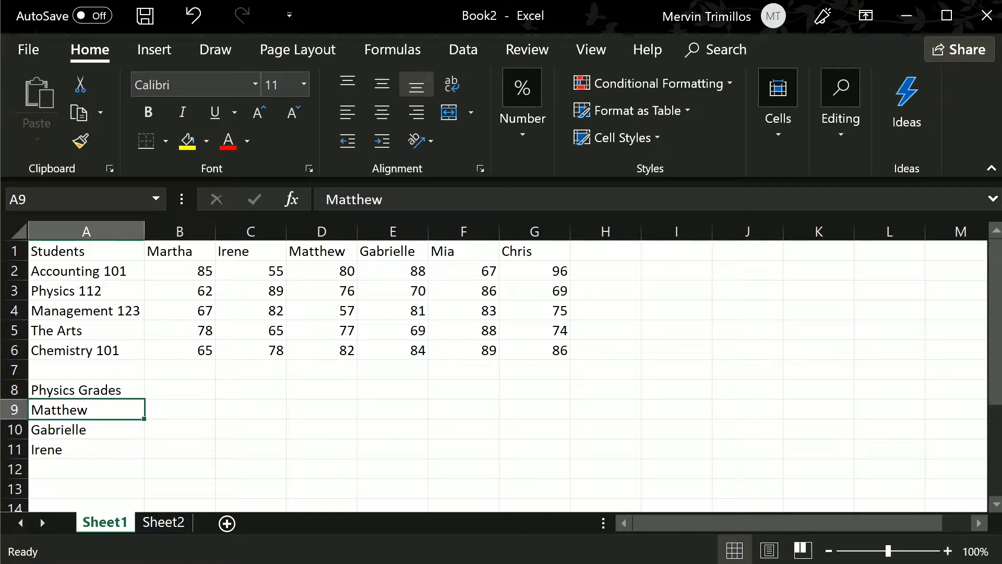
Review the Physics Grades heading, the student names in A9:A11 and the empty cells beside them
key(Up)
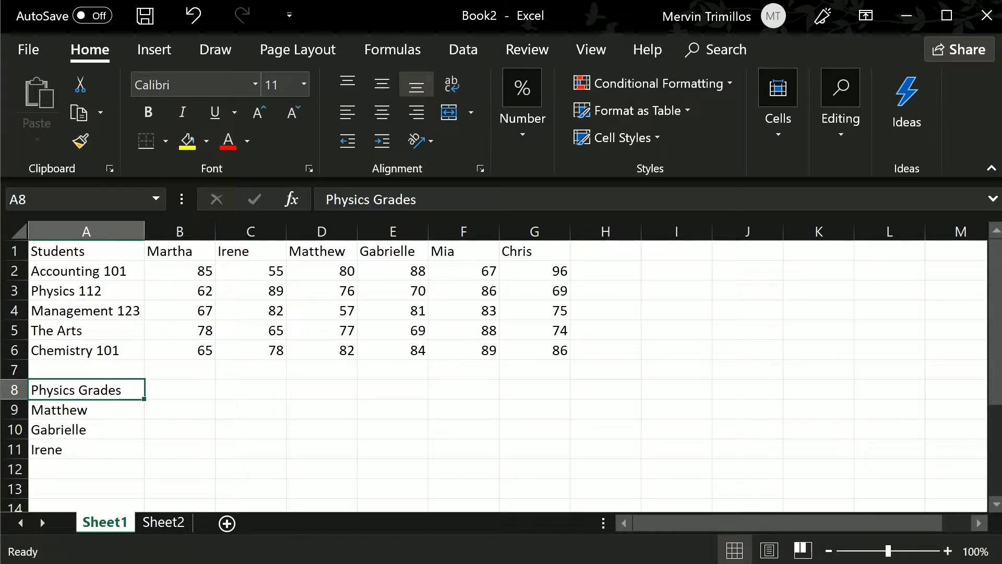
key(Down)
key(Right)
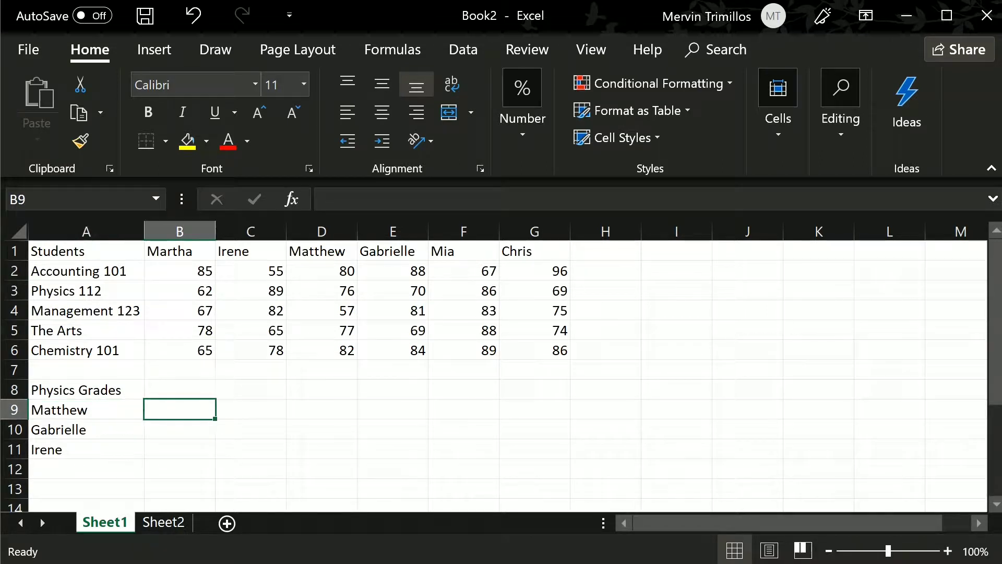
key(Left)
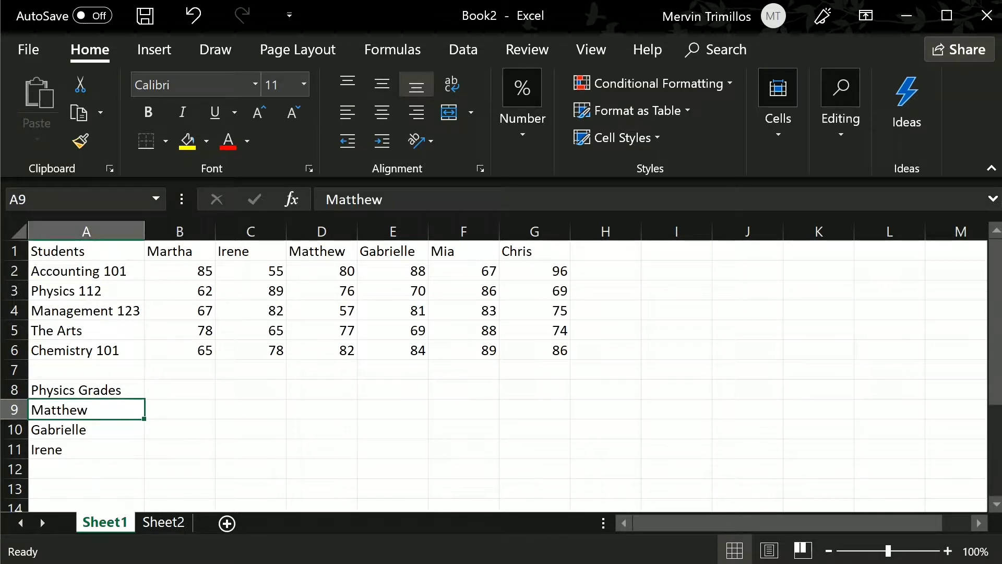
key(Down)
key(Down)
key(Right)
key(Up)
key(Up)
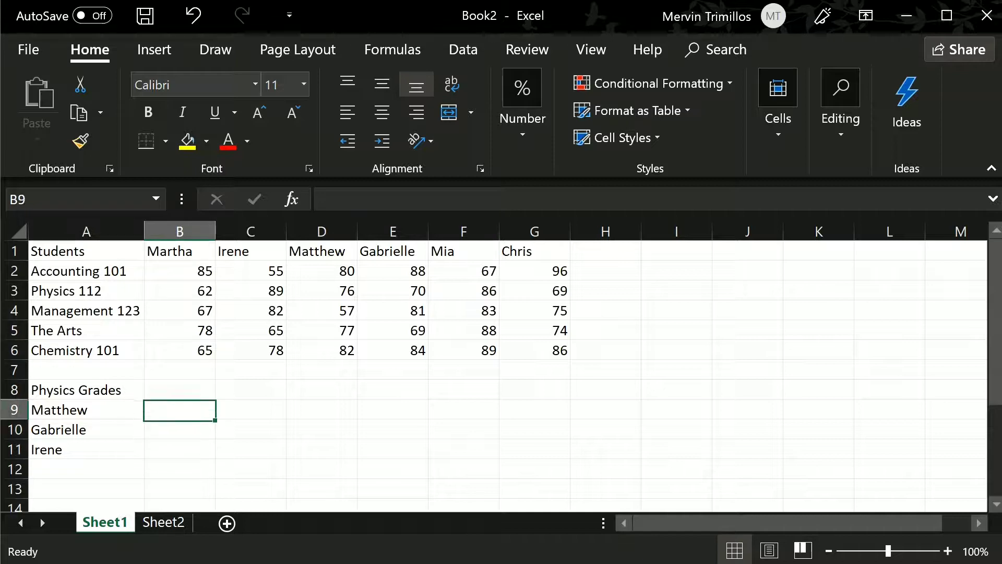
key(Up)
key(Left)
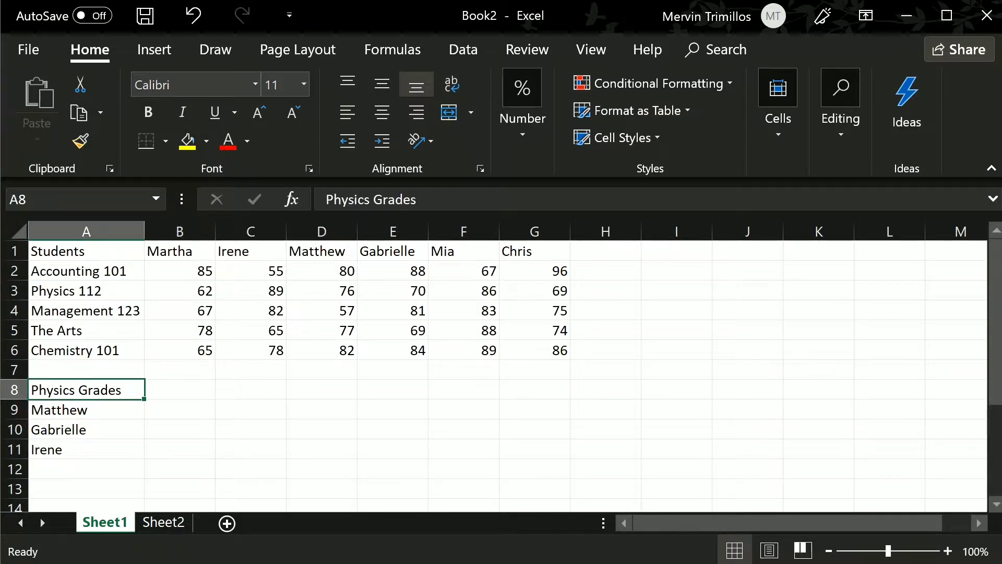
Insert the HLOOKUP function from the Lookup & Reference category into cell B9
key(Right)
key(Down)
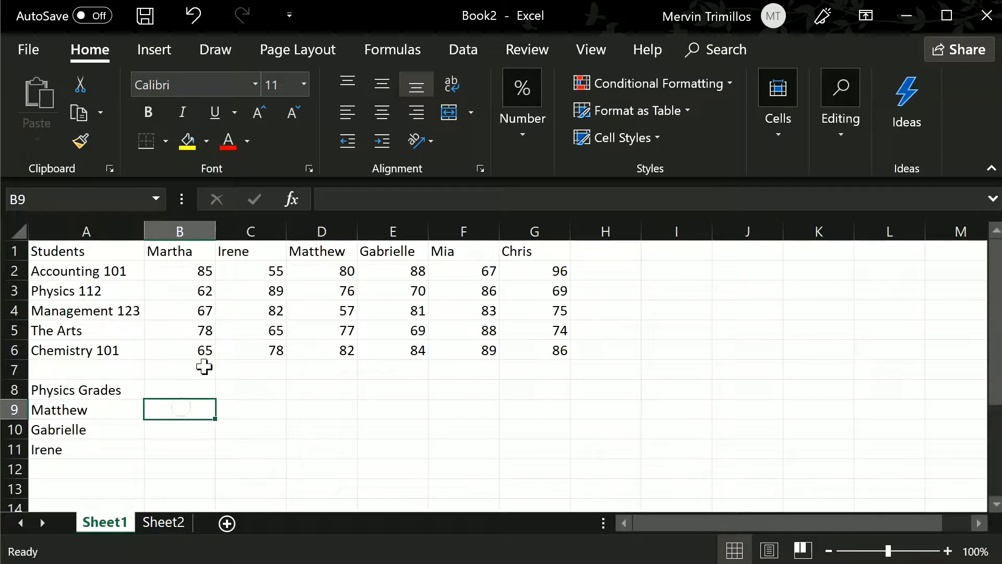
click(293, 199)
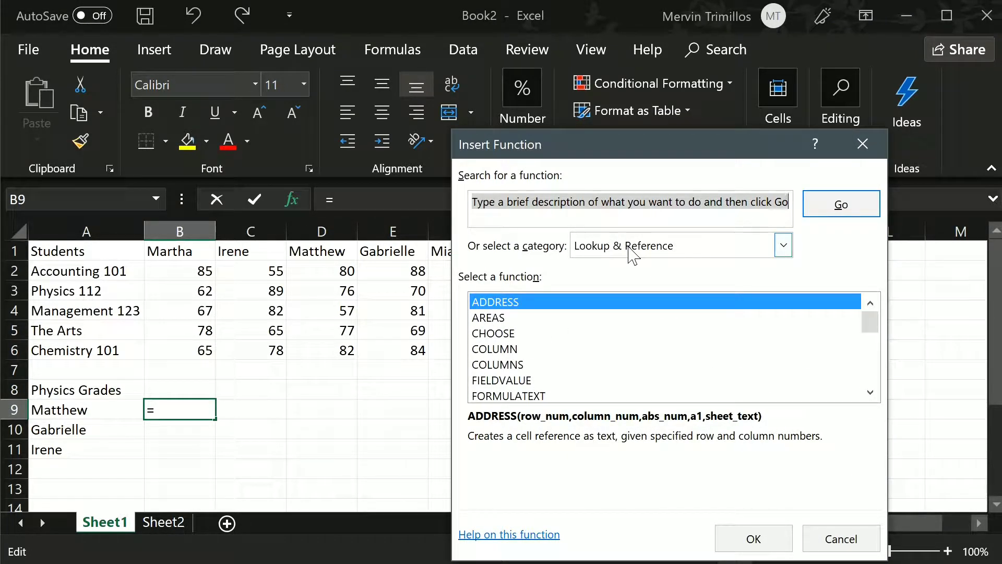
click(568, 306)
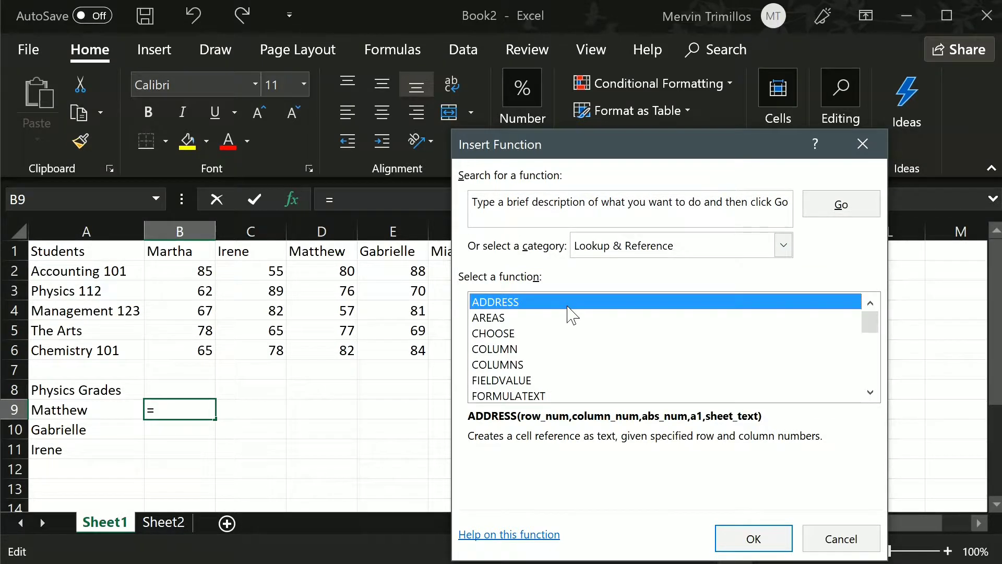
key(h)
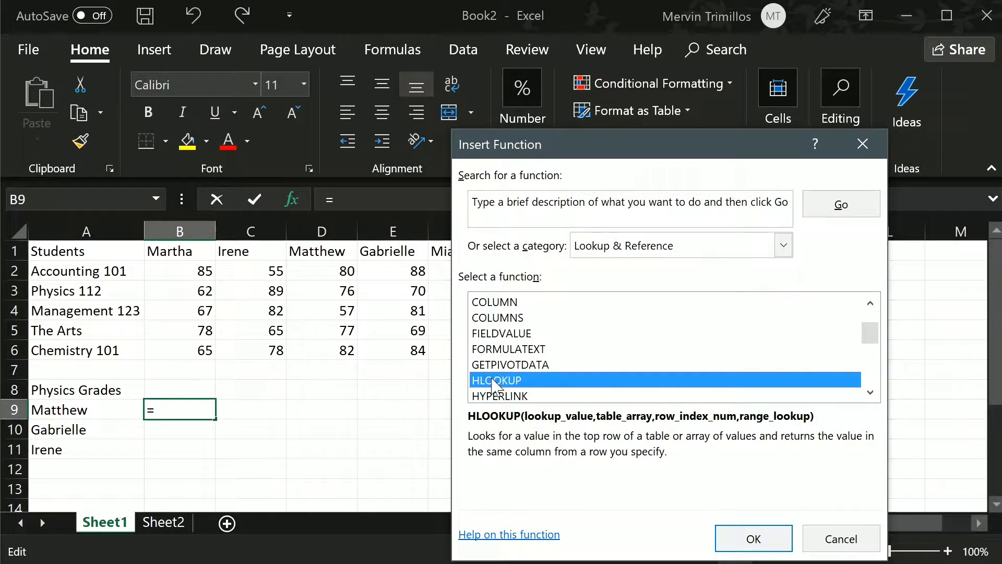
click(746, 540)
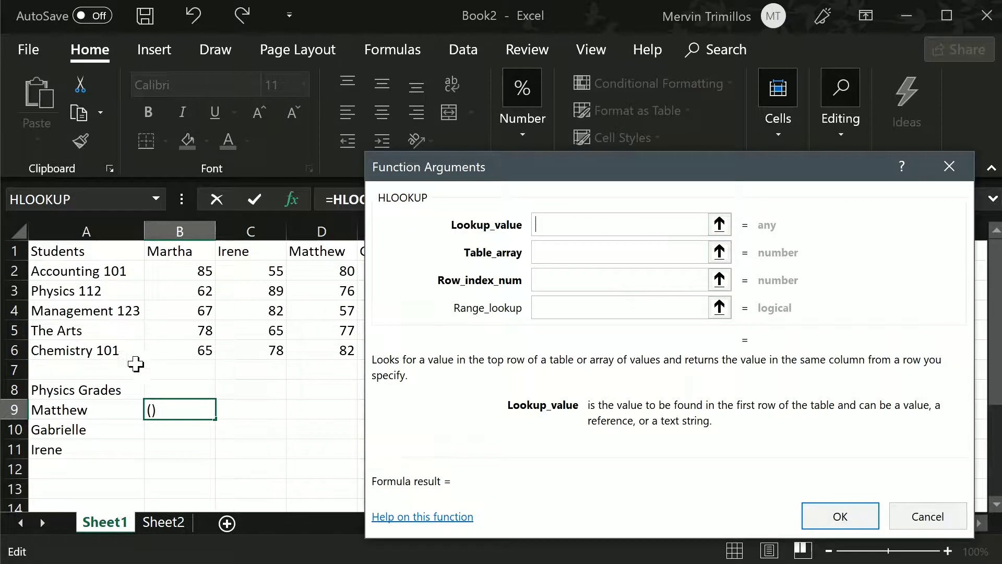
Set the HLOOKUP Lookup_value to A9 and its Table_array to A1:G6
click(82, 407)
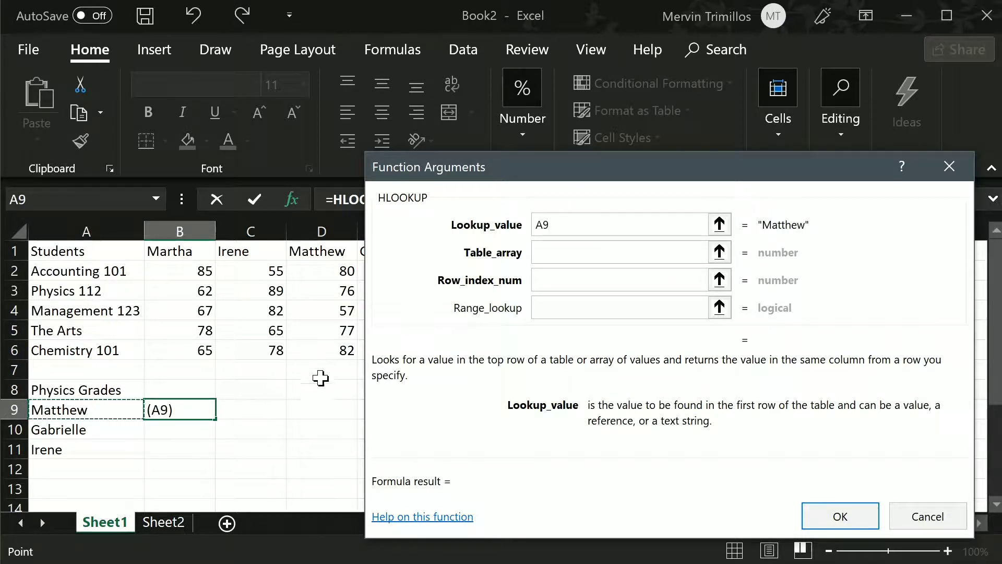
click(567, 254)
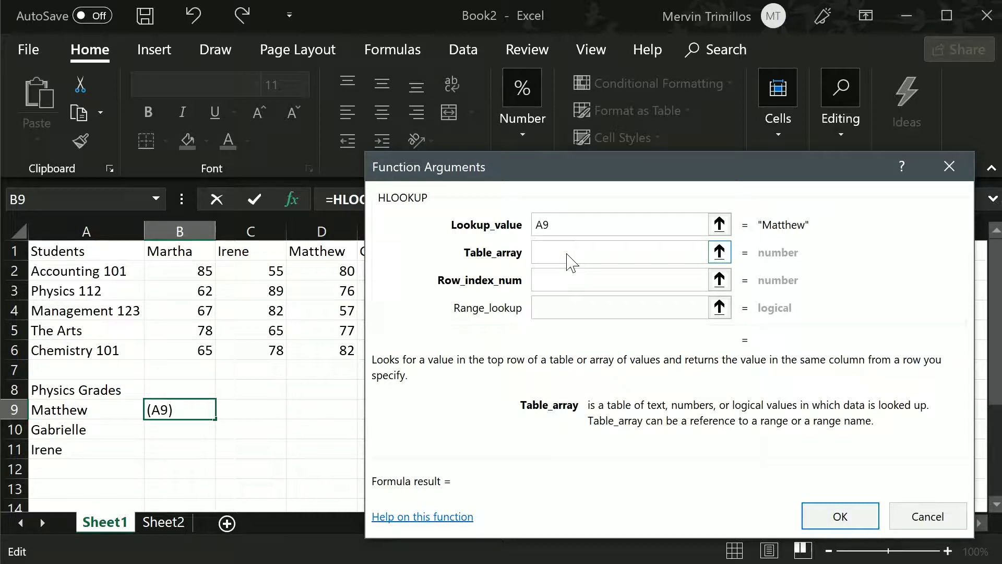
click(99, 252)
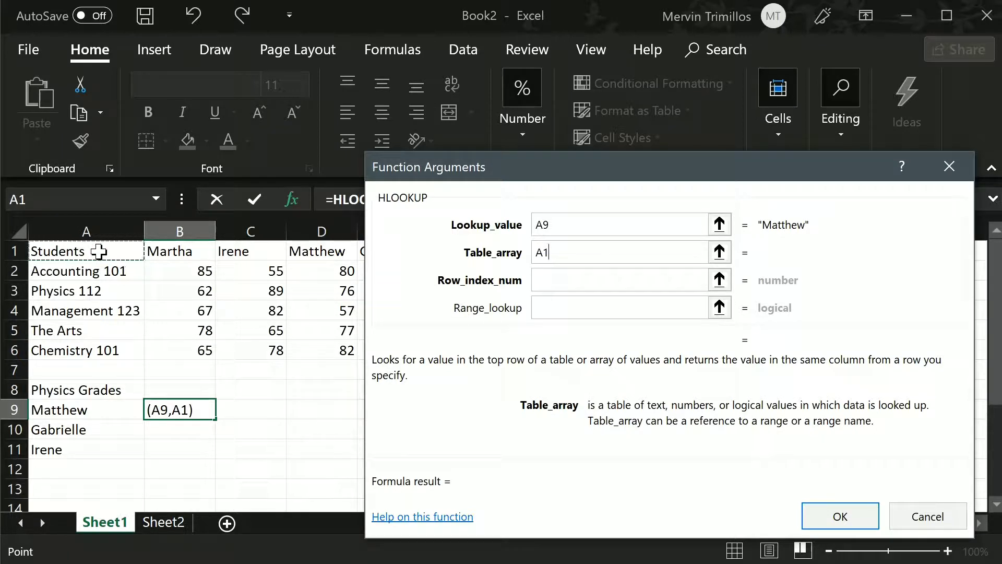
key(ctrl+shift+Down)
key(ctrl+shift+Right)
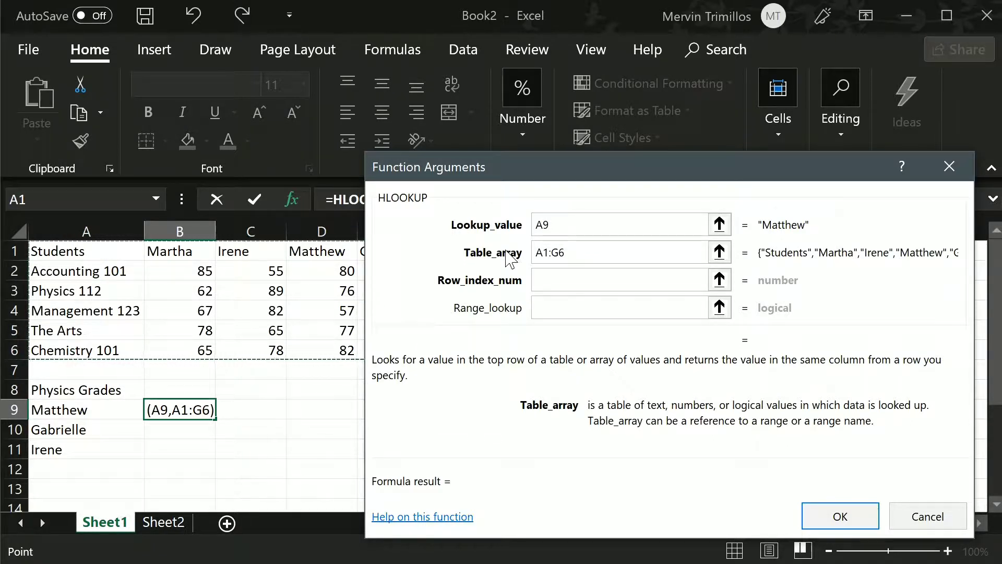
click(562, 279)
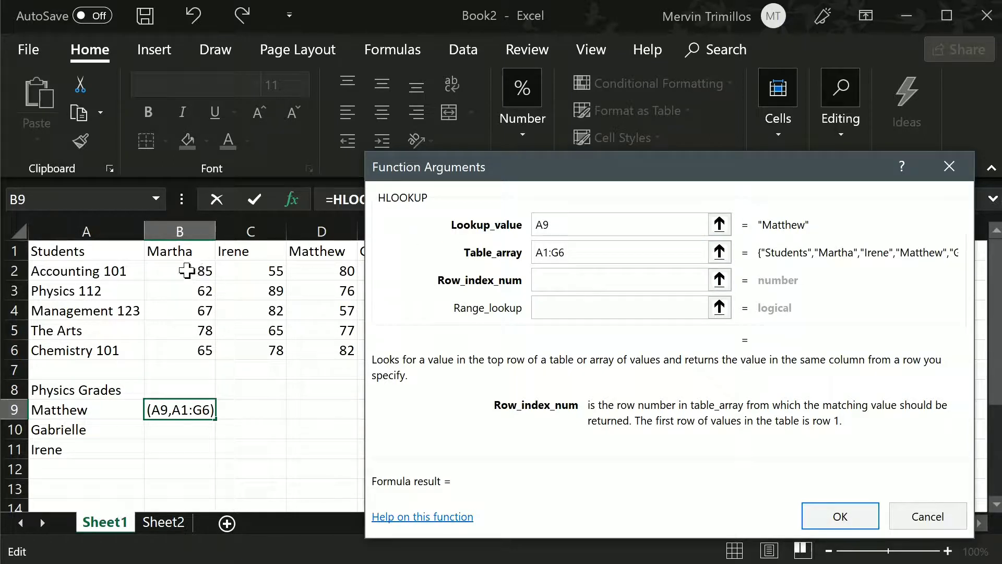
click(79, 252)
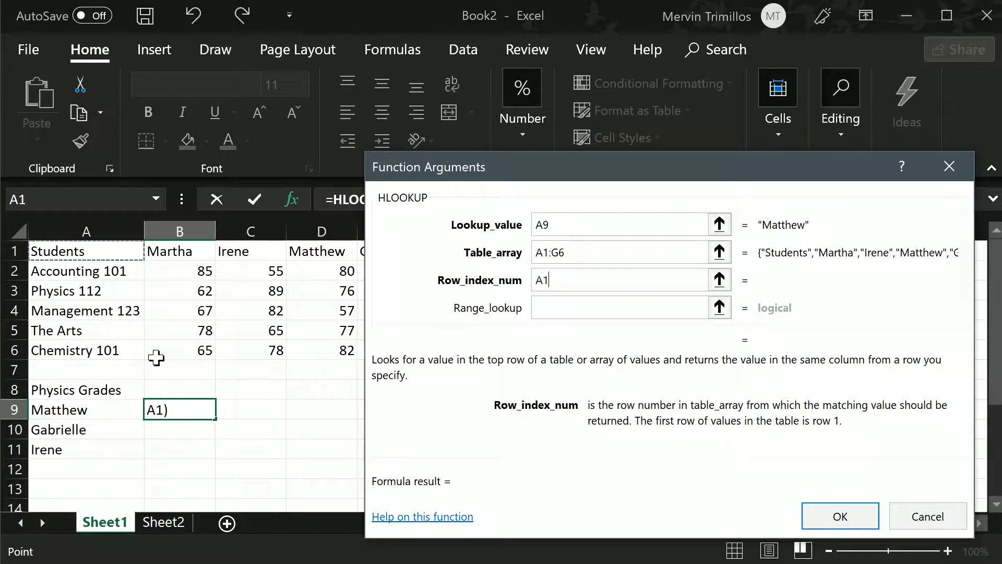
key(Right)
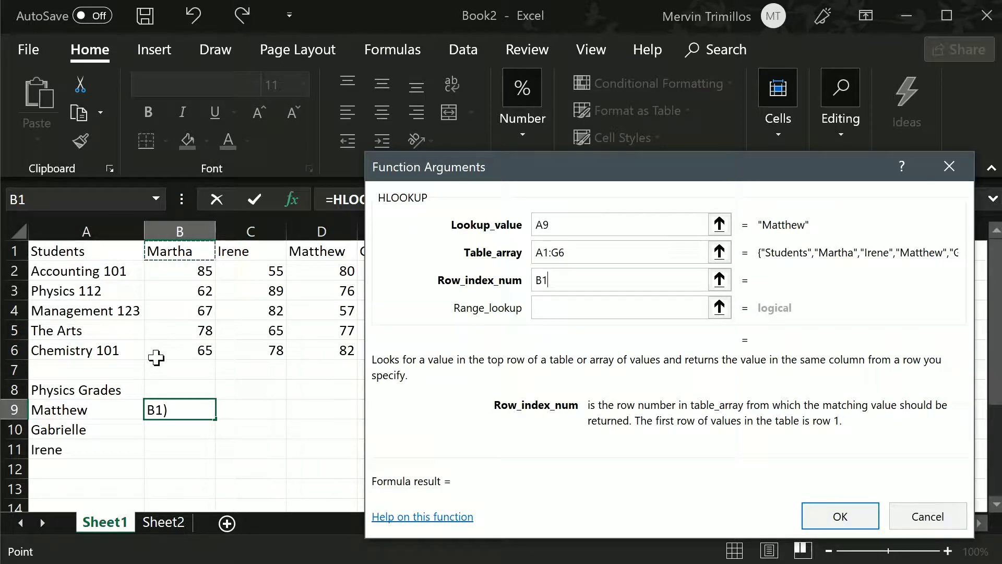
key(Left)
key(Right)
key(Left)
key(Right)
key(Left)
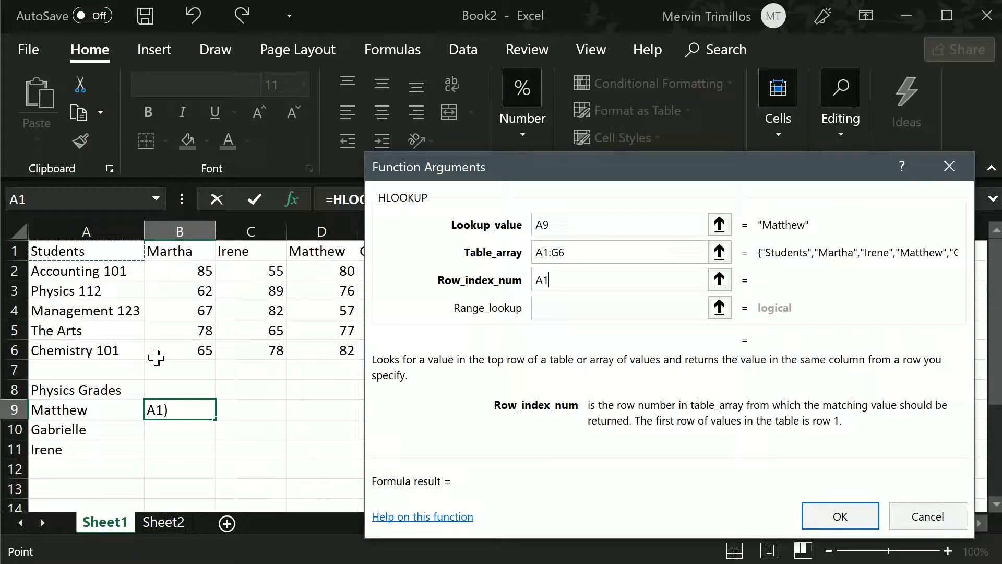
key(Down)
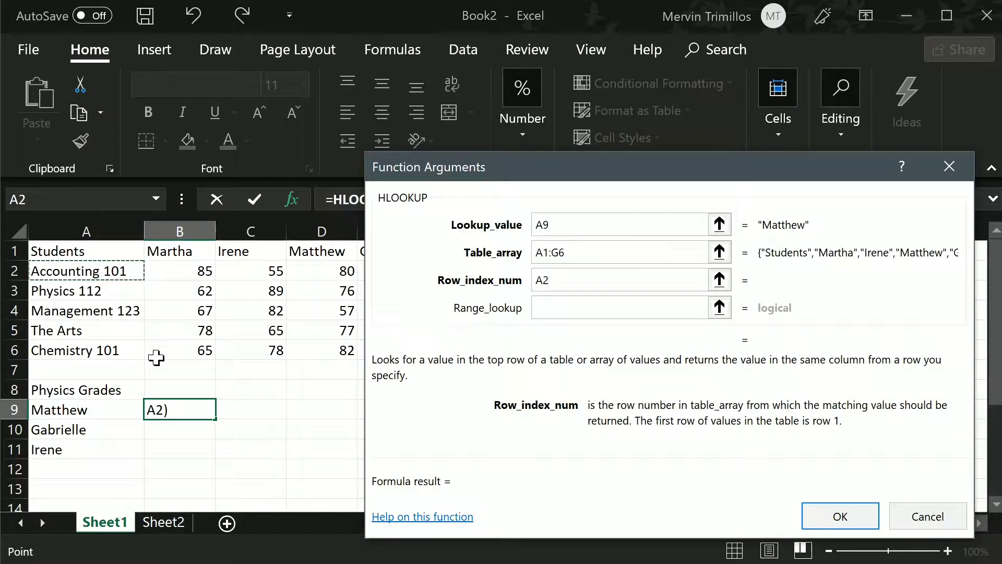
key(Down)
key(BackSpace)
key(BackSpace)
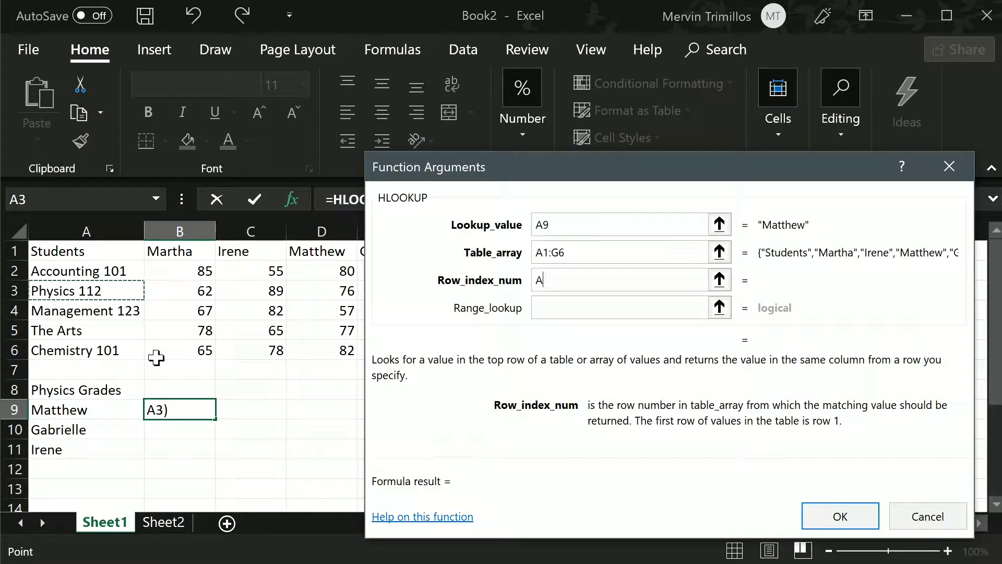
Set the HLOOKUP Row_index_num to 3 and Range_lookup to false for an exact match
text(3)
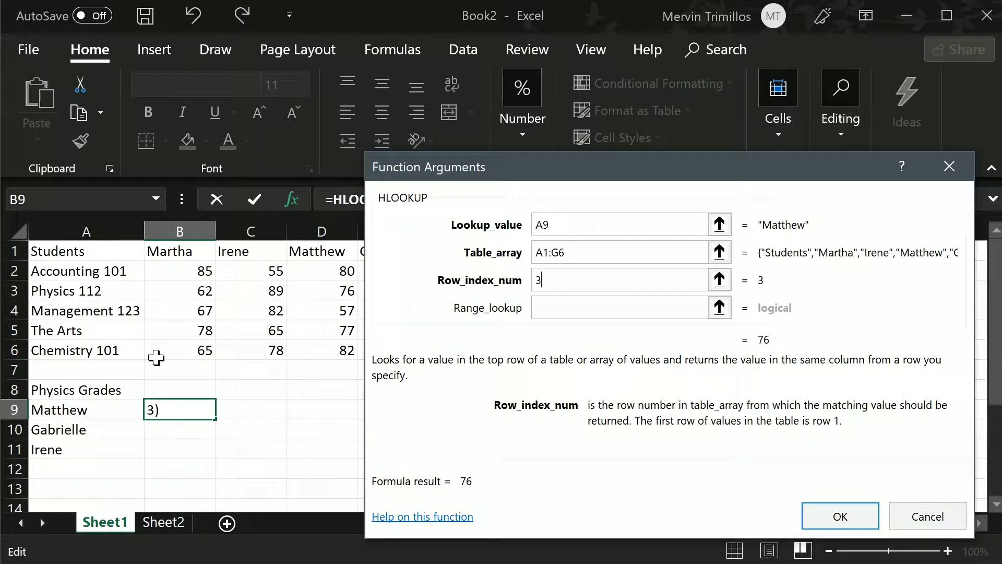
click(557, 304)
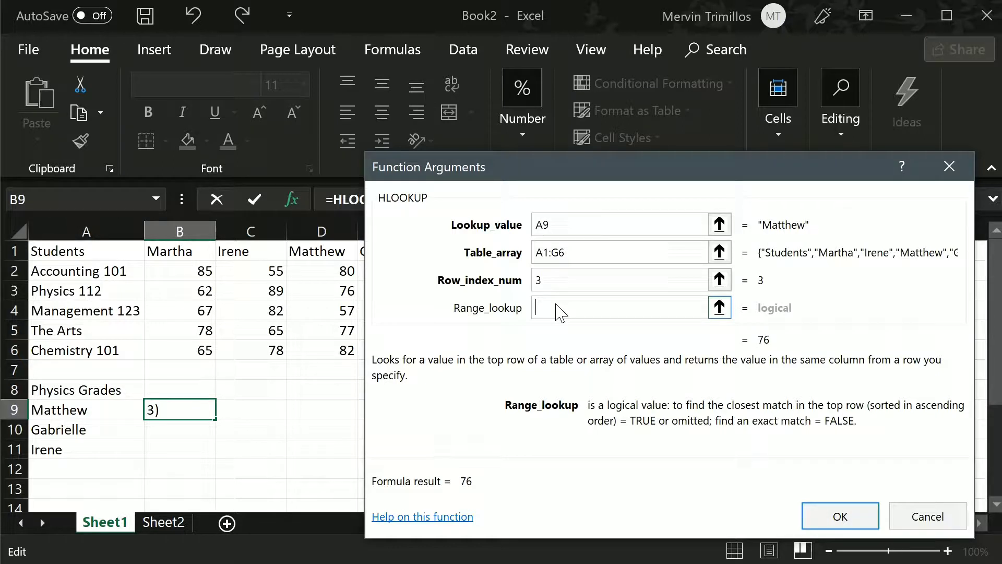
text(false)
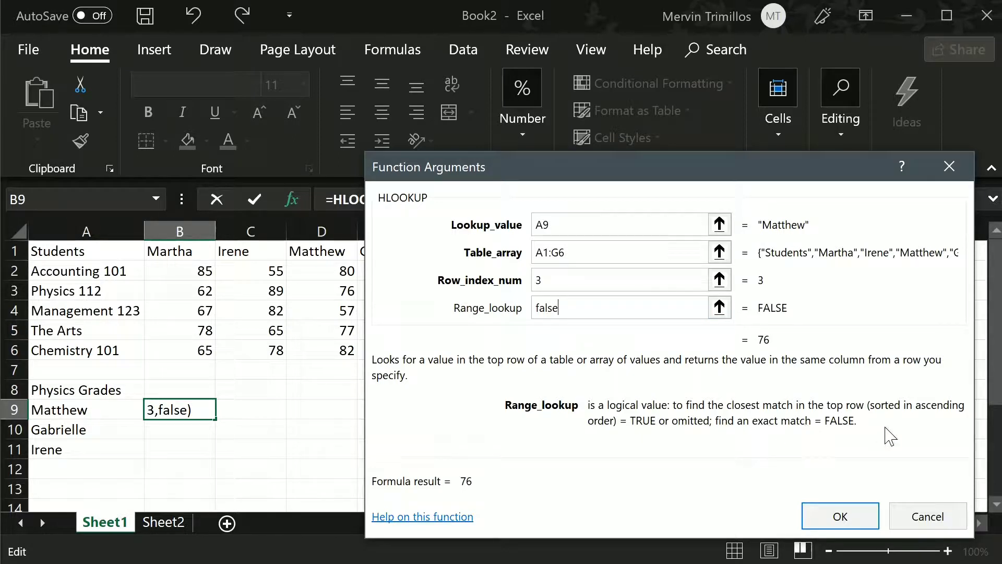
Complete the HLOOKUP formula in B9 and check its result against the Physics 112 grade in column D
click(840, 514)
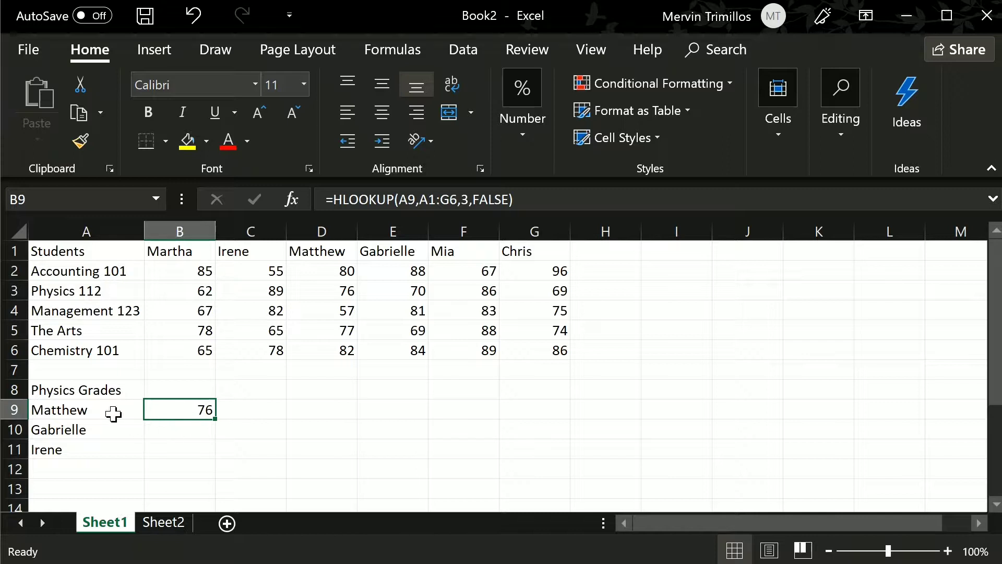
click(83, 412)
click(307, 253)
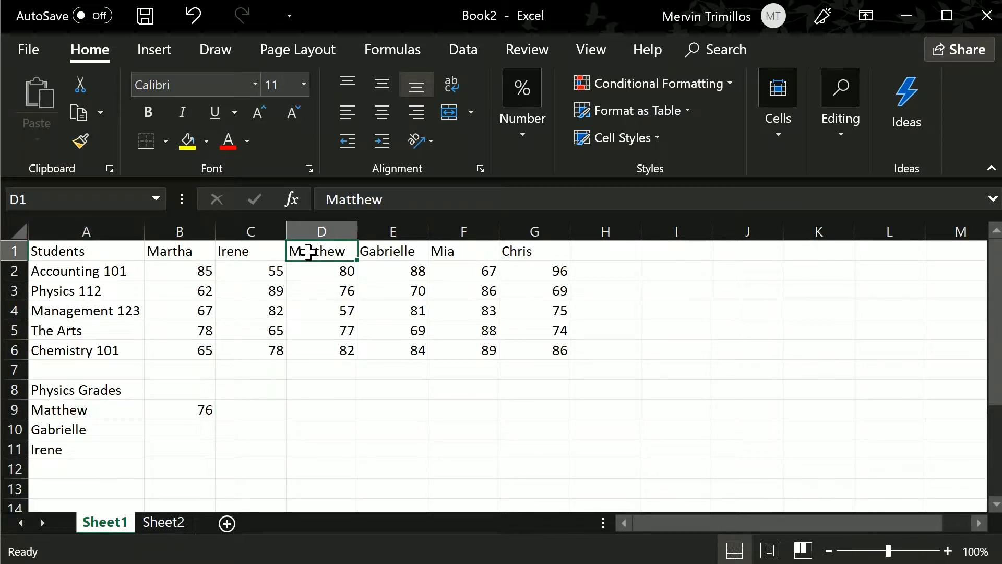
click(180, 408)
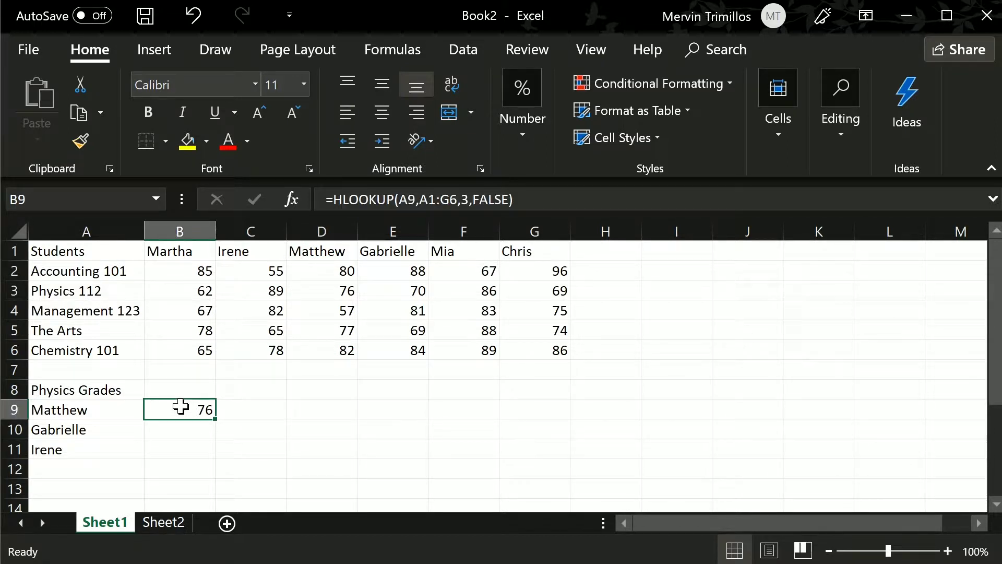
click(326, 251)
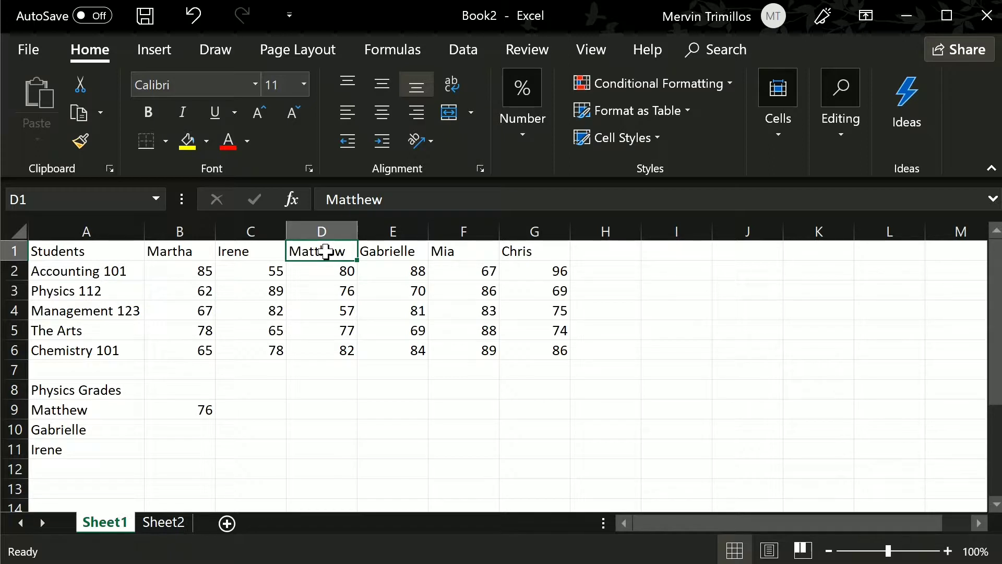
key(shift+Down)
key(shift+Down)
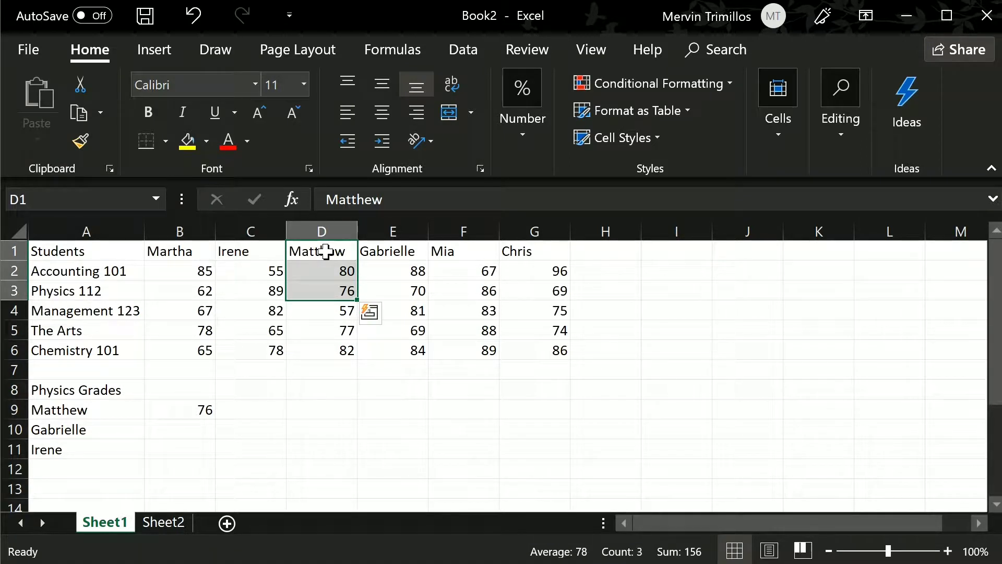
click(333, 291)
click(94, 295)
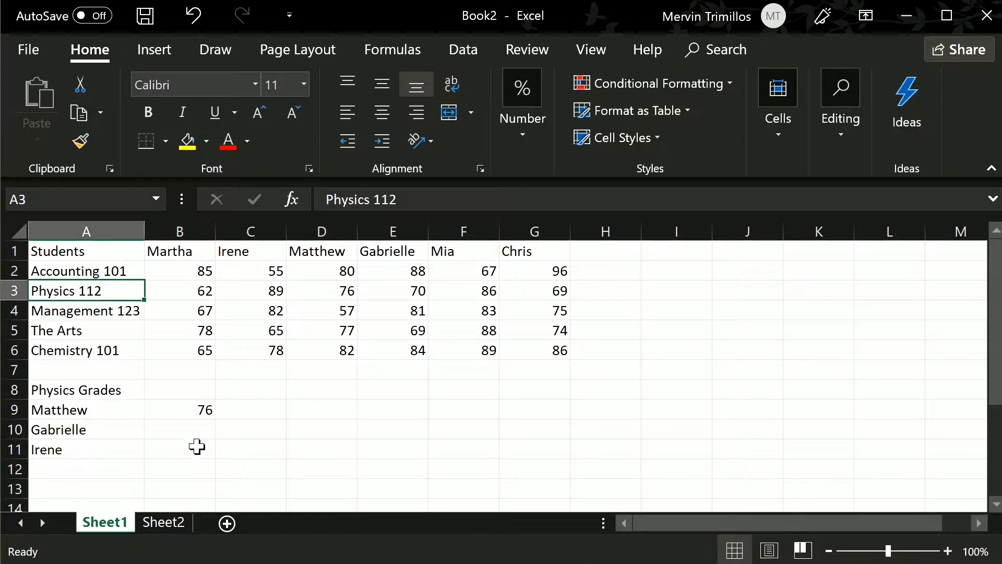
Try to copy the relative-reference HLOOKUP formula from B9 into B10:B11
click(193, 413)
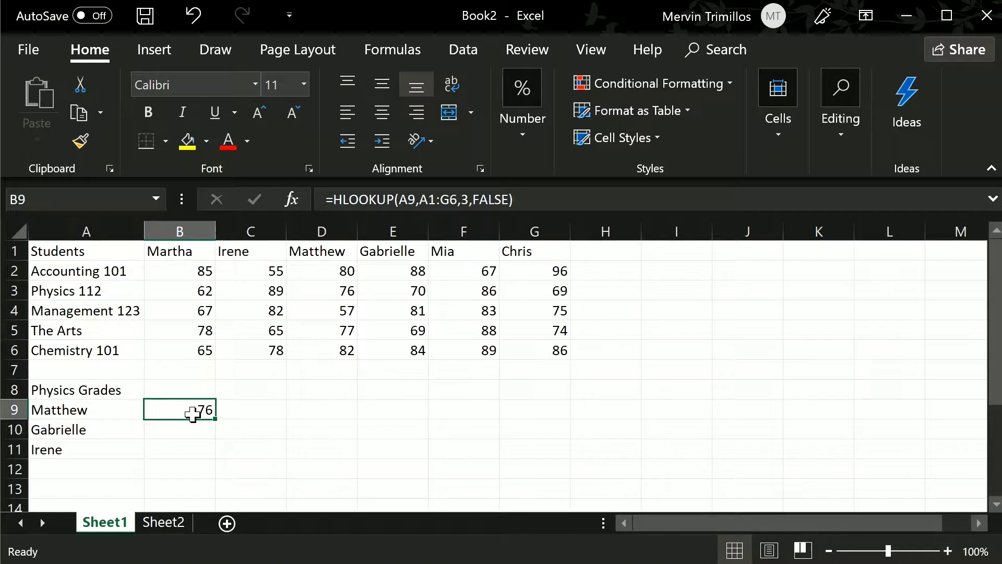
key(ctrl+c)
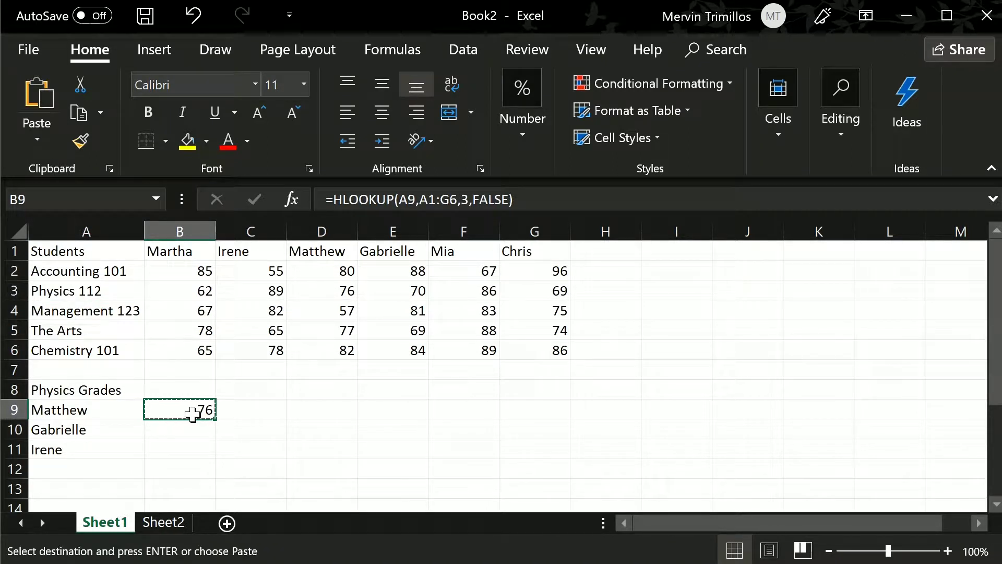
key(Down)
key(Up)
key(Down)
key(shift+Down)
key(ctrl+v)
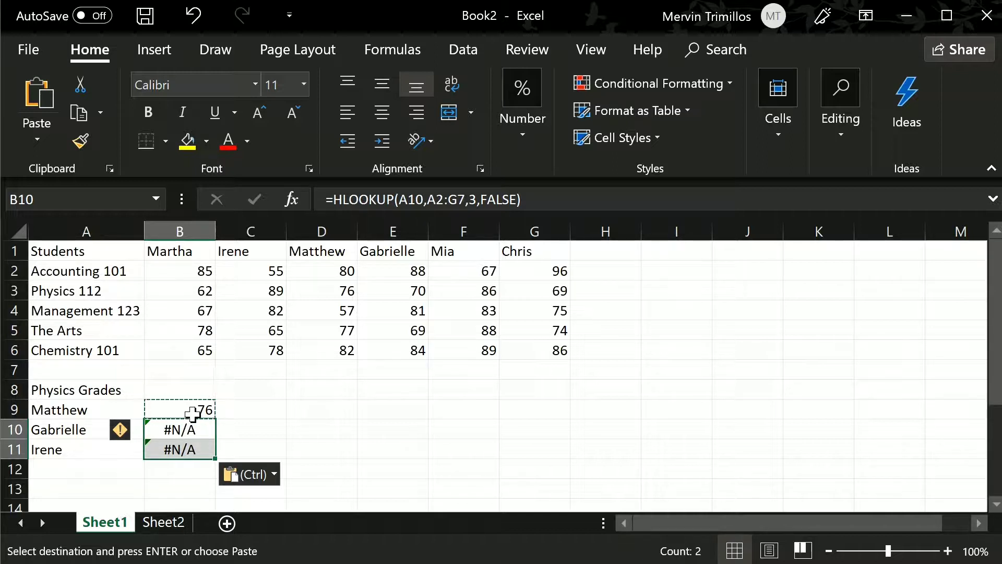
click(192, 413)
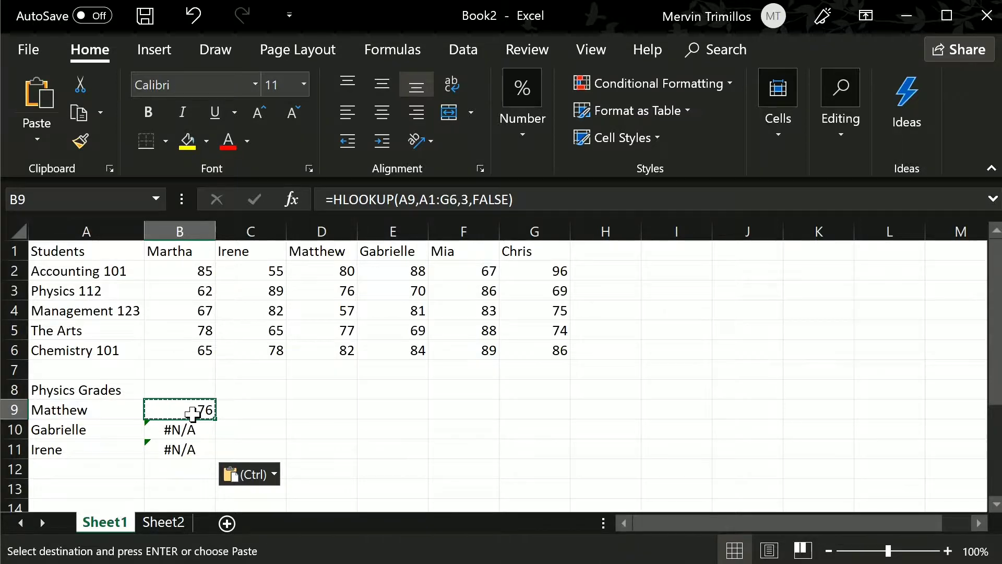
key(Escape)
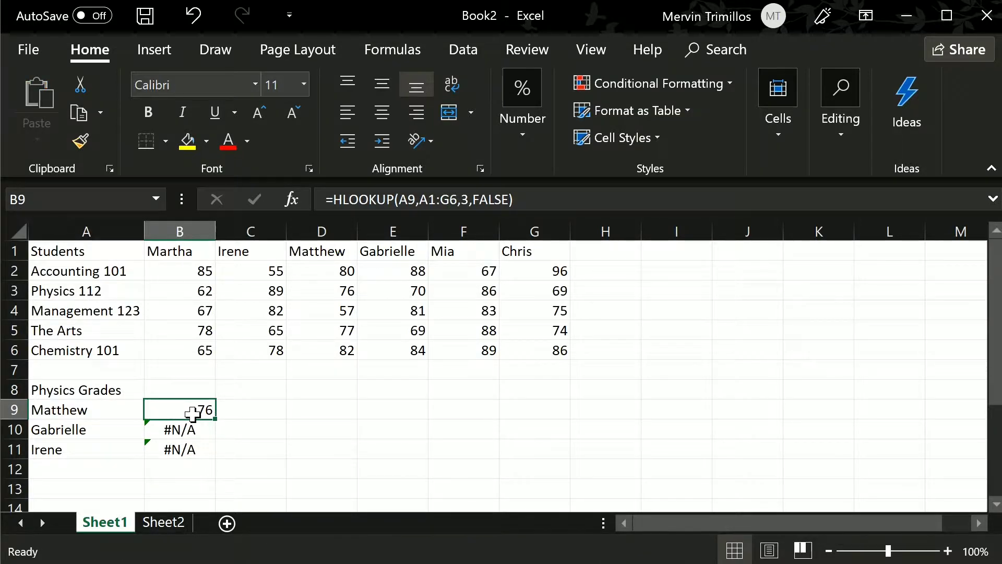
Examine the grade table range A1:G6 that serves as the lookup's Table_array
key(Left)
key(Right)
key(Down)
key(Up)
key(Up)
key(Up)
key(Up)
key(Up)
key(Up)
key(Up)
key(Up)
key(Up)
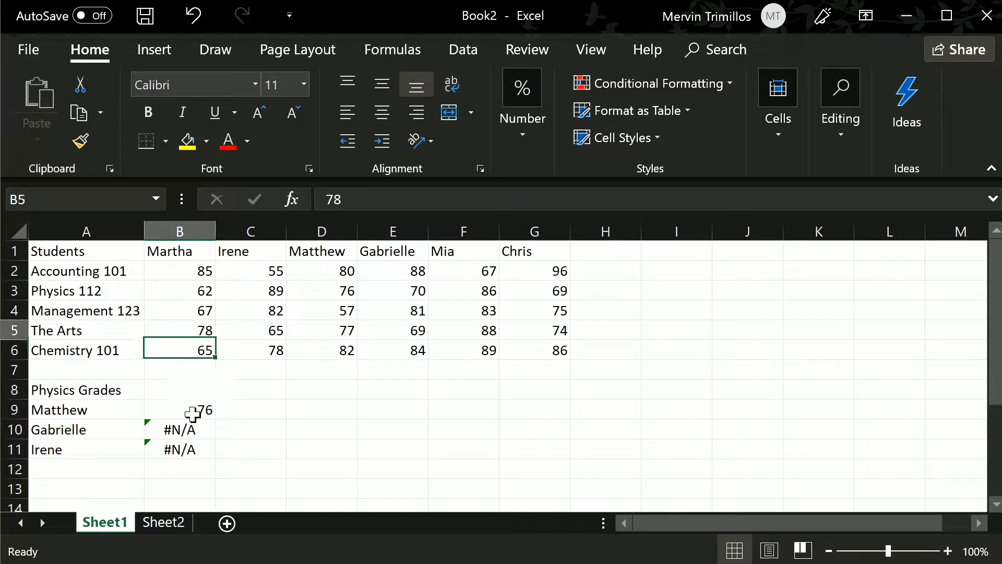
key(Left)
key(ctrl+shift+Down)
key(ctrl+shift+Right)
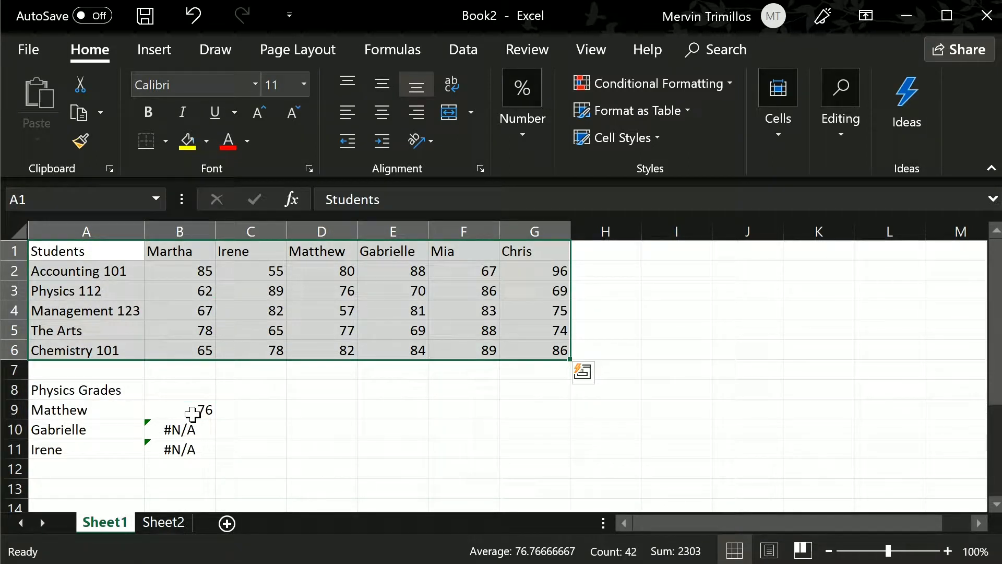
Compare the Table_array references in the HLOOKUP formulas of B9, B10 and B11
key(Down)
key(Down)
key(Down)
key(Down)
key(Down)
key(Down)
key(Down)
key(Down)
key(Down)
key(Down)
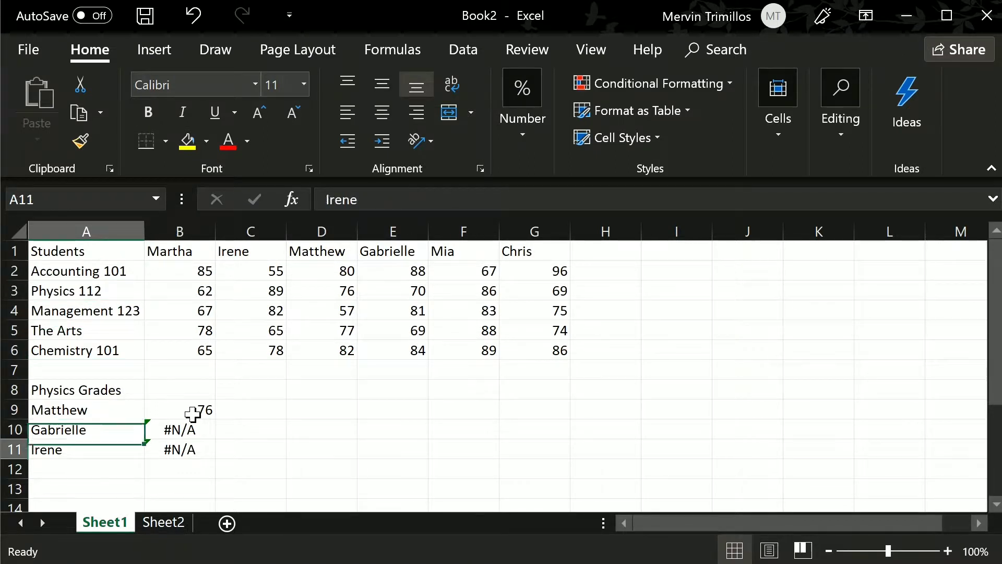
key(Right)
key(Up)
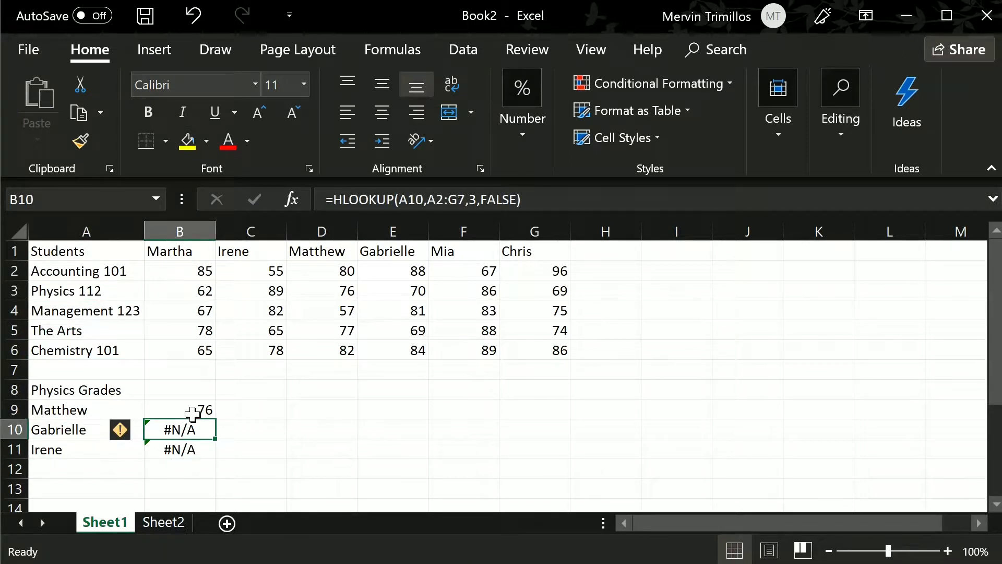
key(Down)
key(Up)
key(Down)
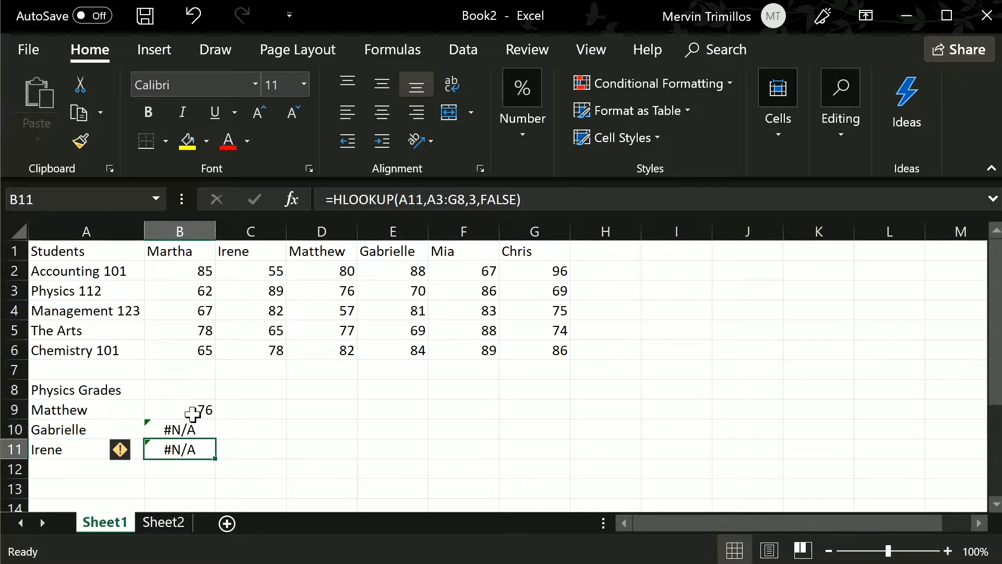
key(Down)
key(Up)
key(Up)
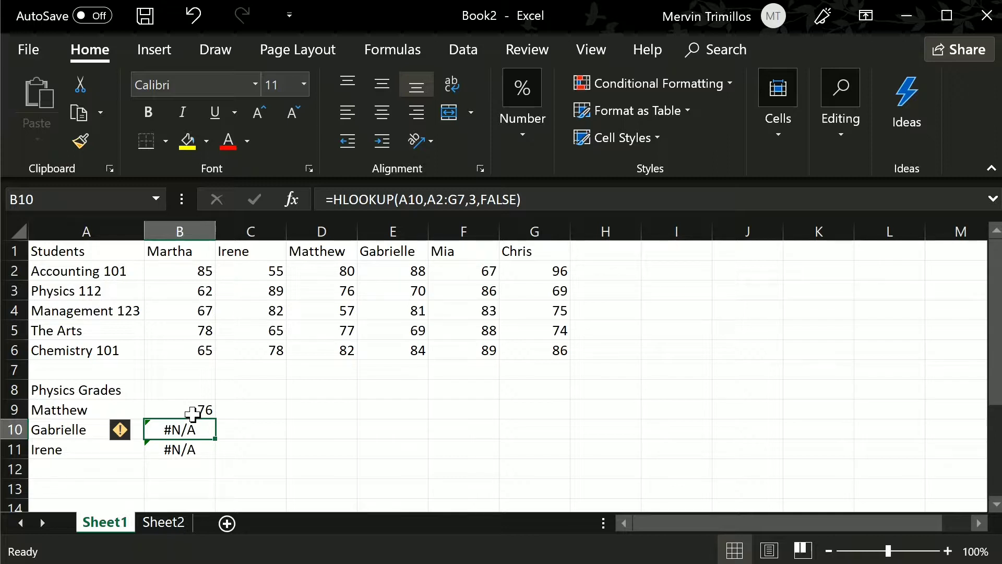
key(Down)
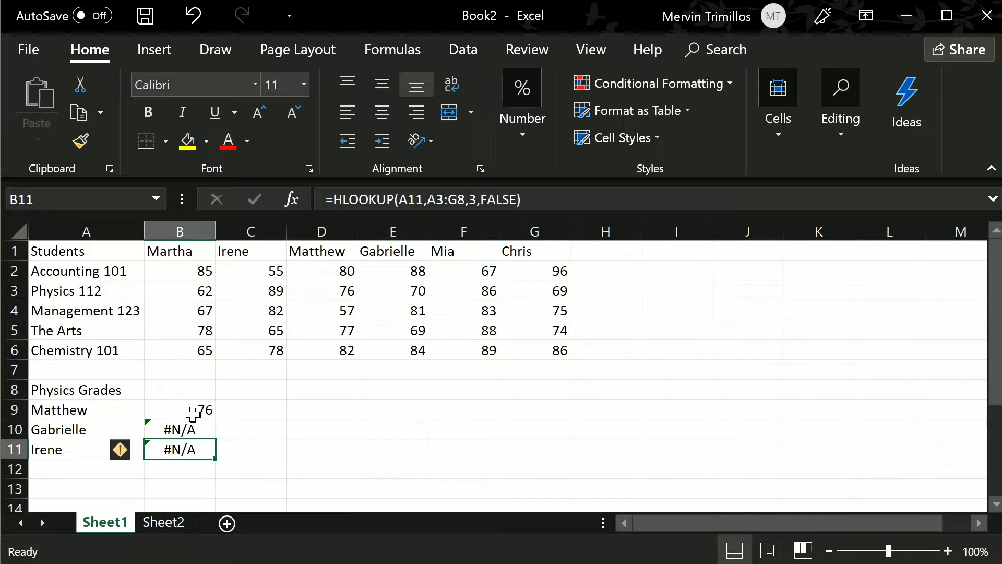
key(Up)
key(Up)
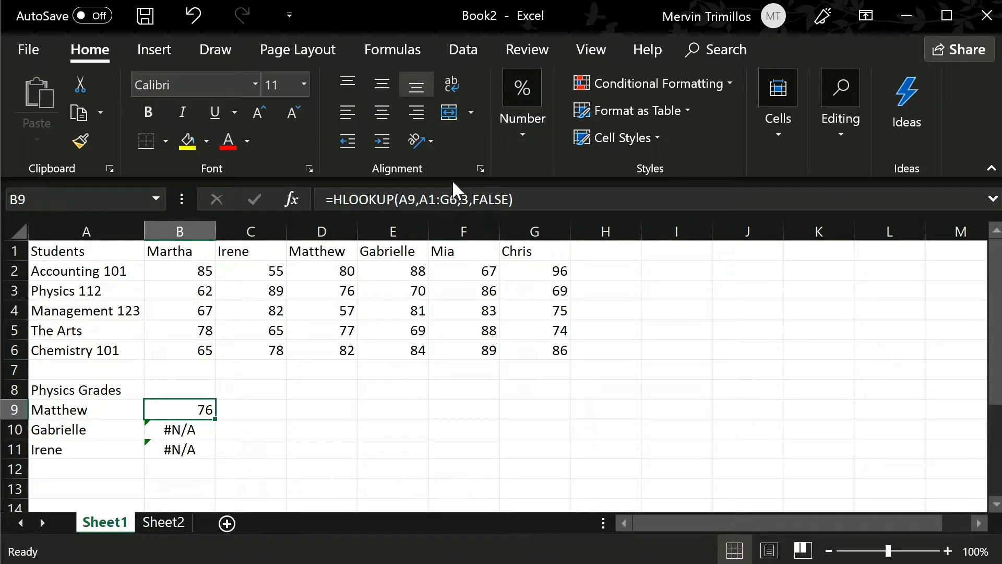
Make the Table_array in the B9 HLOOKUP formula absolute as $A$1:$G$6
click(429, 199)
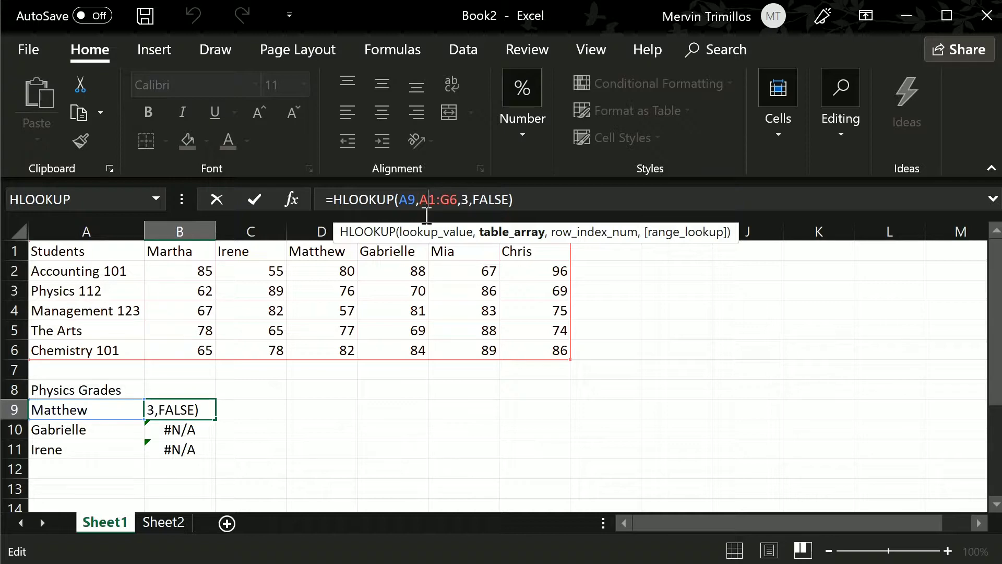
key(Left)
key(shift+Right)
key(shift+Right)
key(shift+Right)
key(shift+Right)
key(shift+Right)
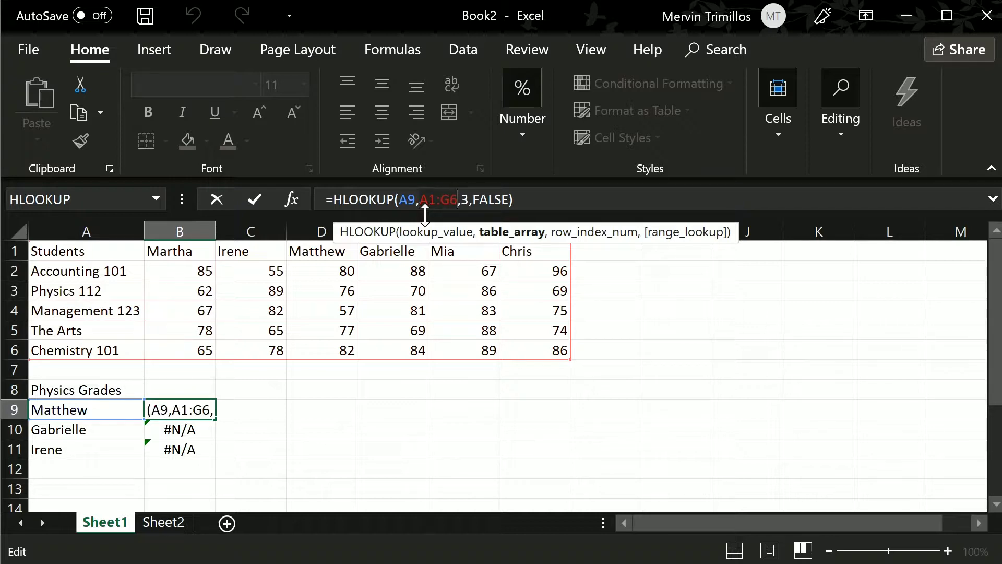
key(F4)
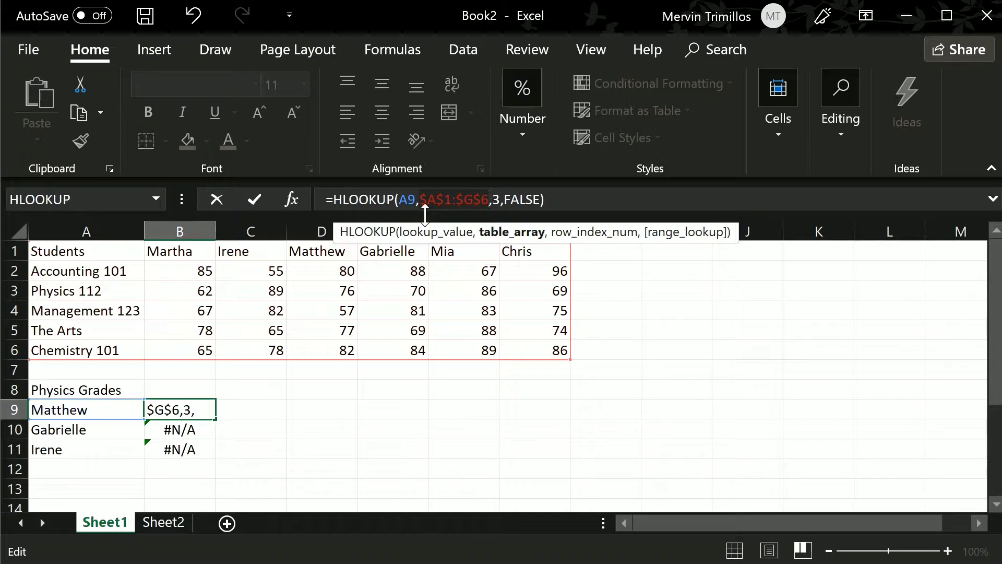
key(Return)
key(Up)
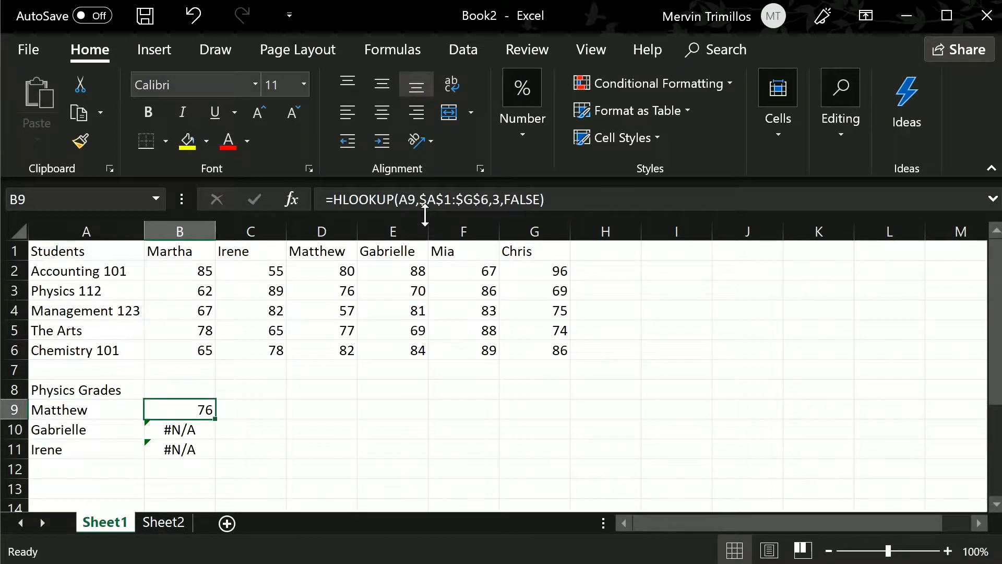
Copy the HLOOKUP formula with the absolute table range from B9 into B10:B11 and check the copied references
key(ctrl+c)
key(Down)
key(shift+Down)
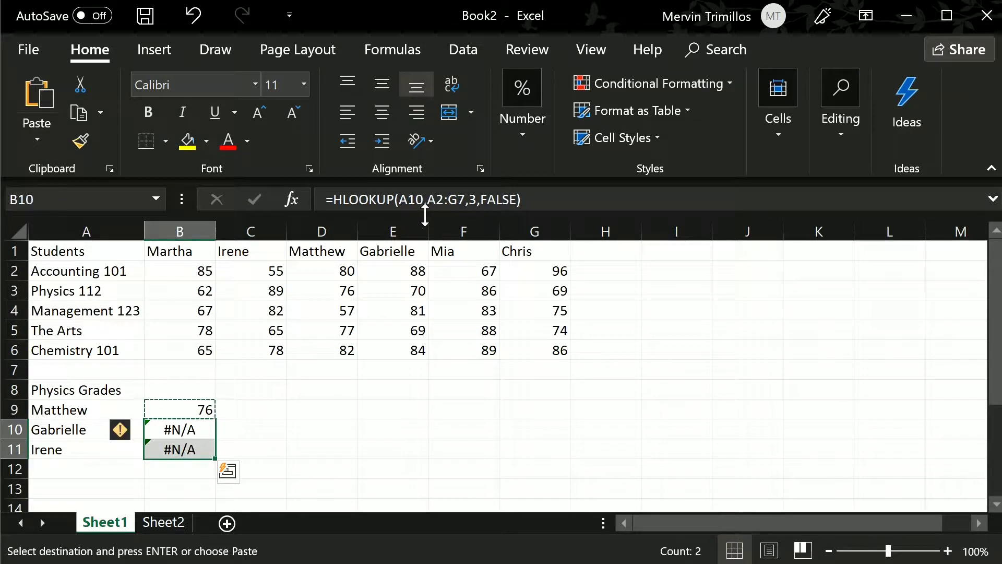
key(ctrl+v)
key(Down)
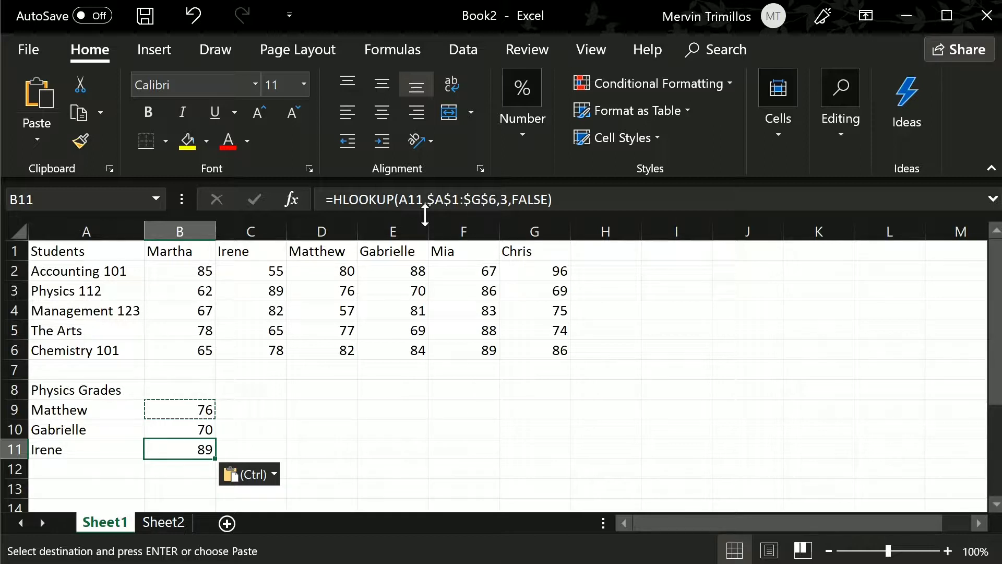
key(Up)
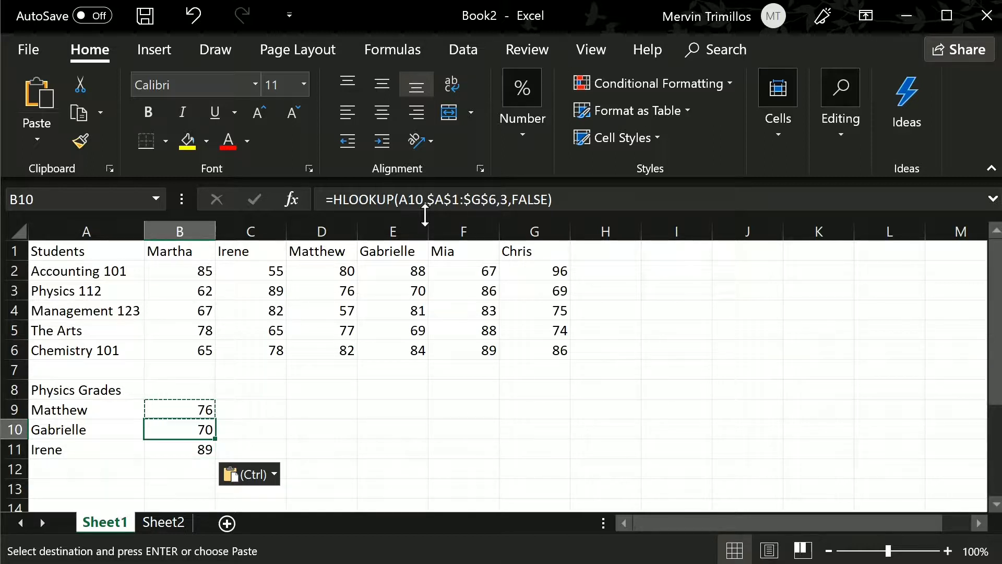
key(Down)
key(Up)
key(Up)
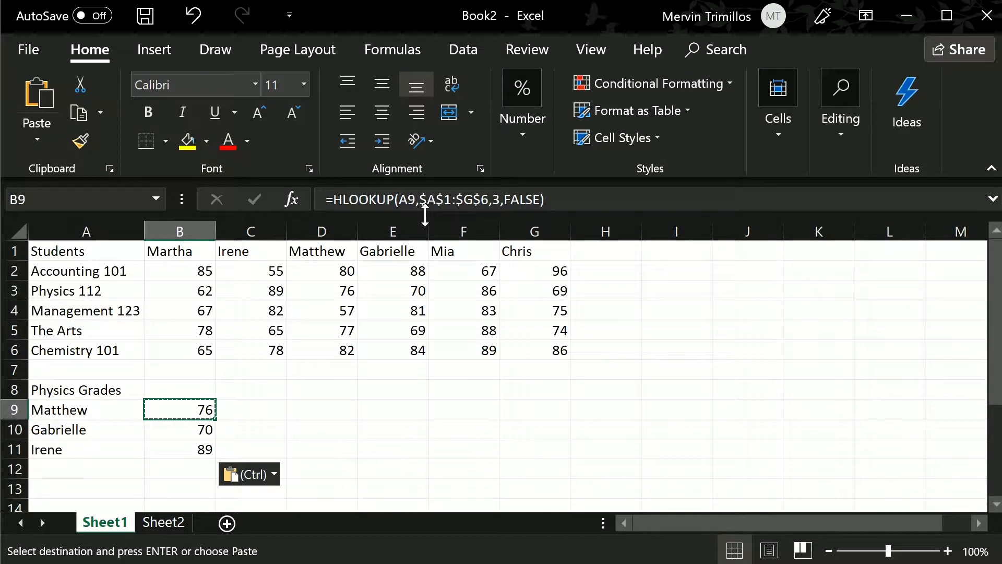
Review the grade table's course labels in column A down to the first lookup name in A9
key(Up)
key(Up)
key(Up)
key(Up)
key(Up)
key(Up)
key(Up)
key(Up)
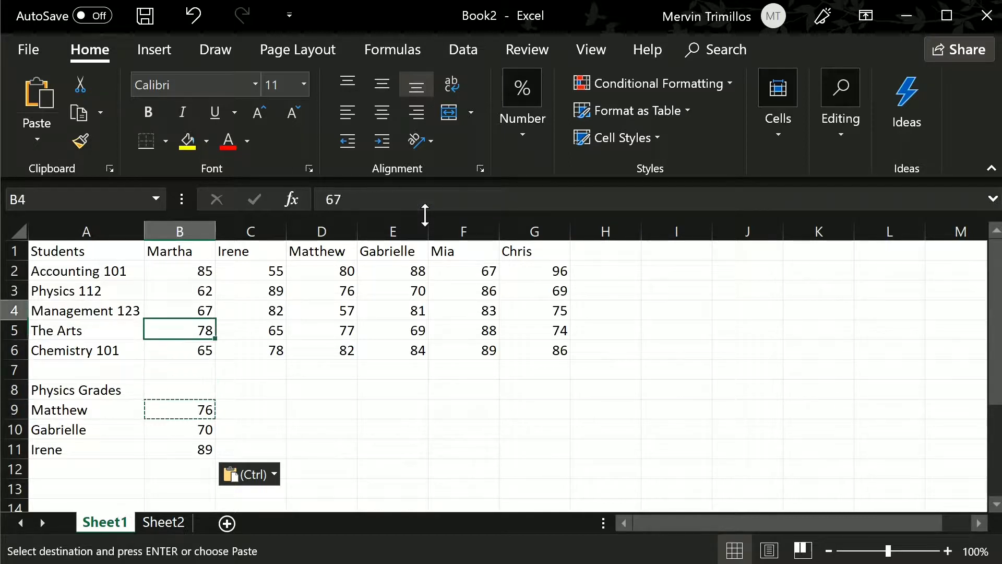
key(Left)
key(Down)
key(Down)
key(Down)
key(Down)
key(Down)
key(Down)
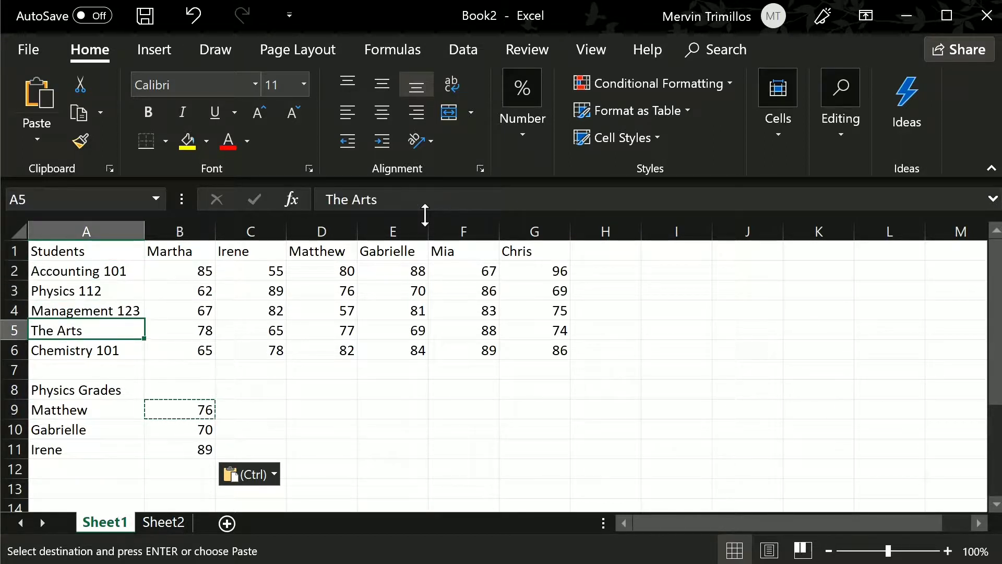
key(Up)
key(Down)
key(Down)
key(Down)
key(Down)
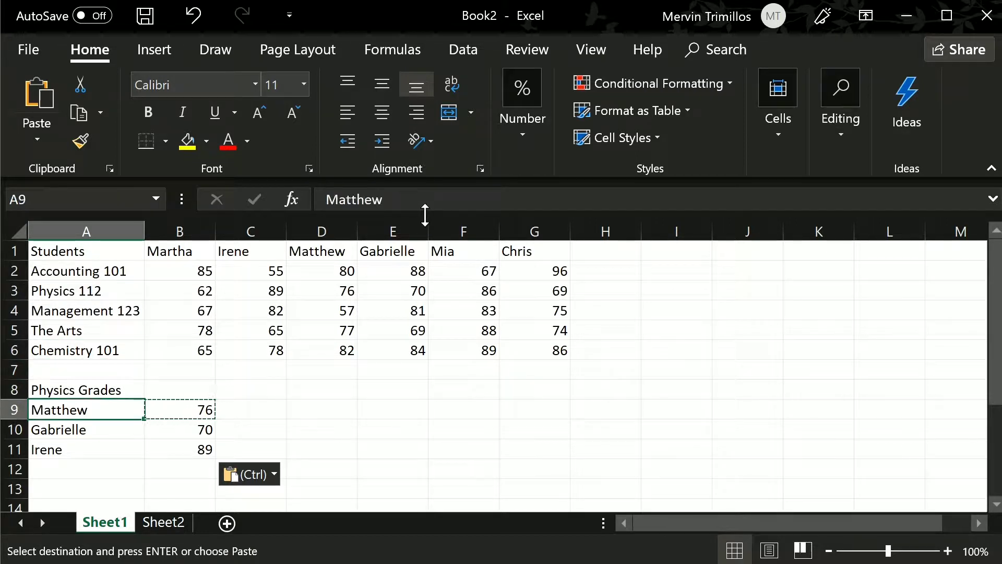
Review the physics grade results in B9:B11 against the student names in the table's header row
key(Up)
key(Right)
key(Down)
key(Down)
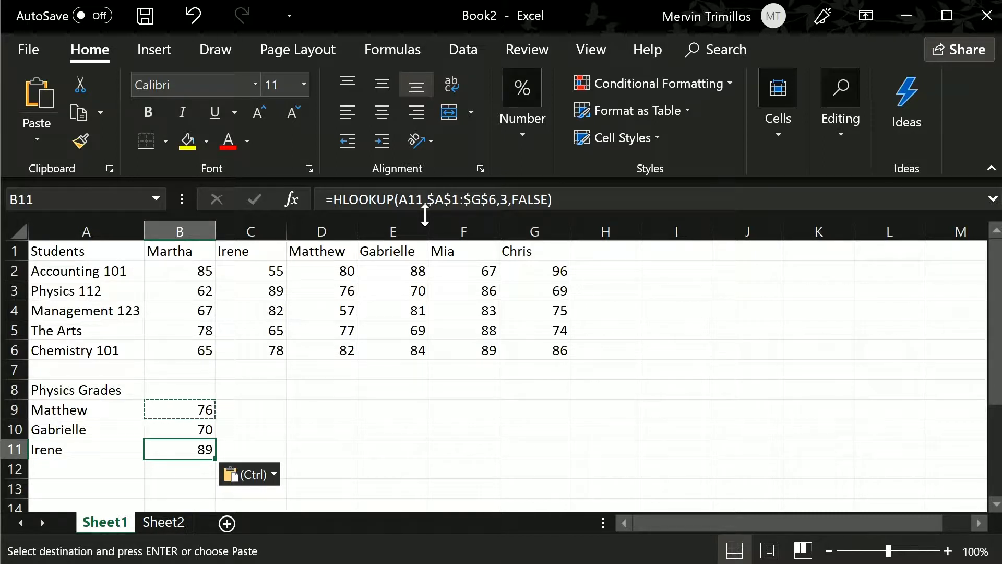
key(Right)
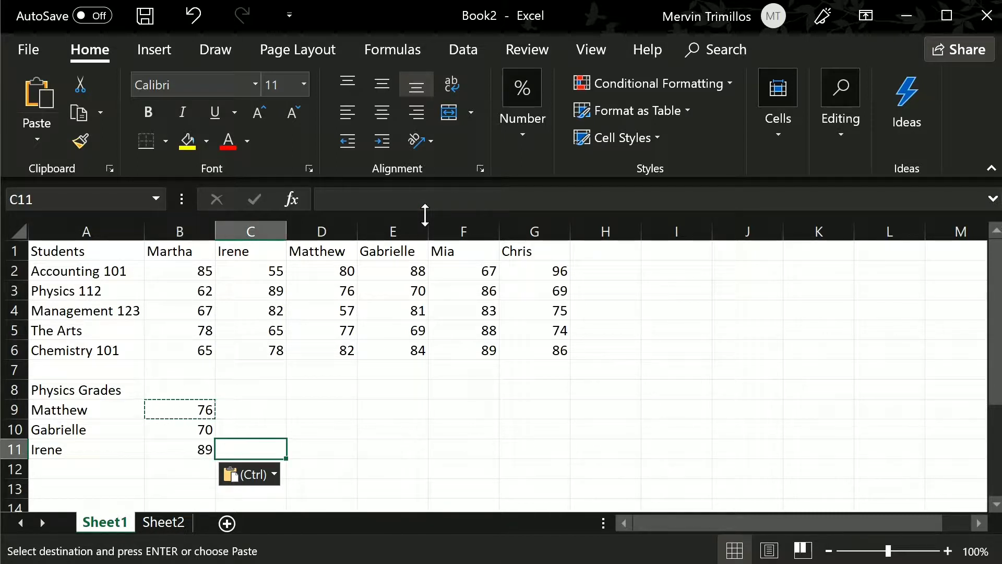
key(Up)
key(Up)
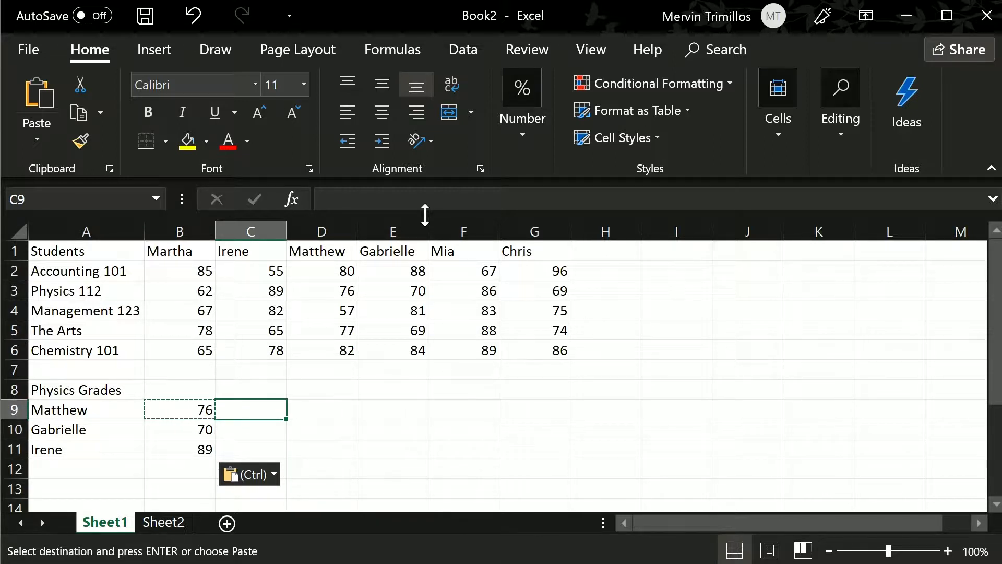
key(Up)
key(Up)
key(Up)
key(Up)
key(Up)
key(Up)
key(Up)
key(Up)
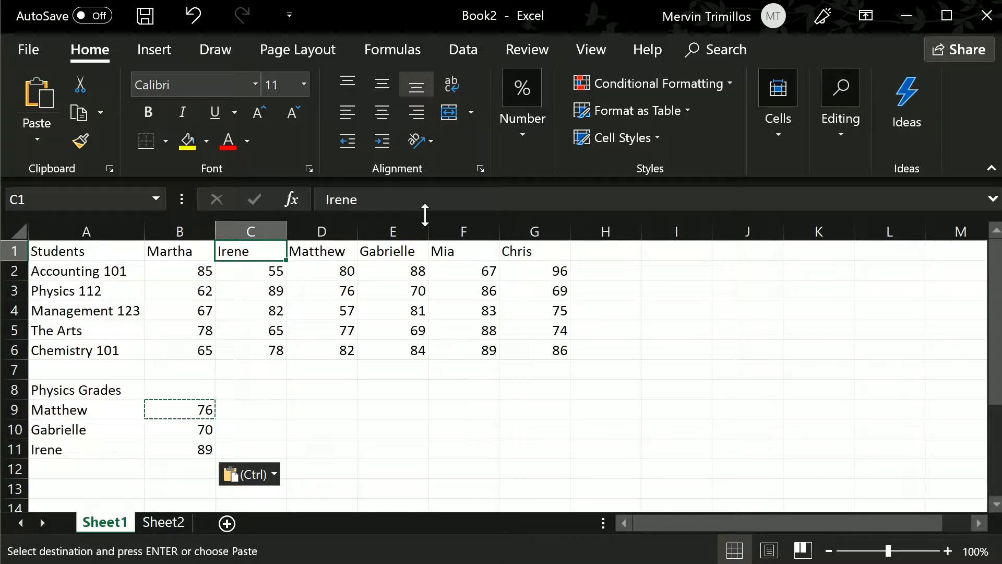
key(Left)
key(Left)
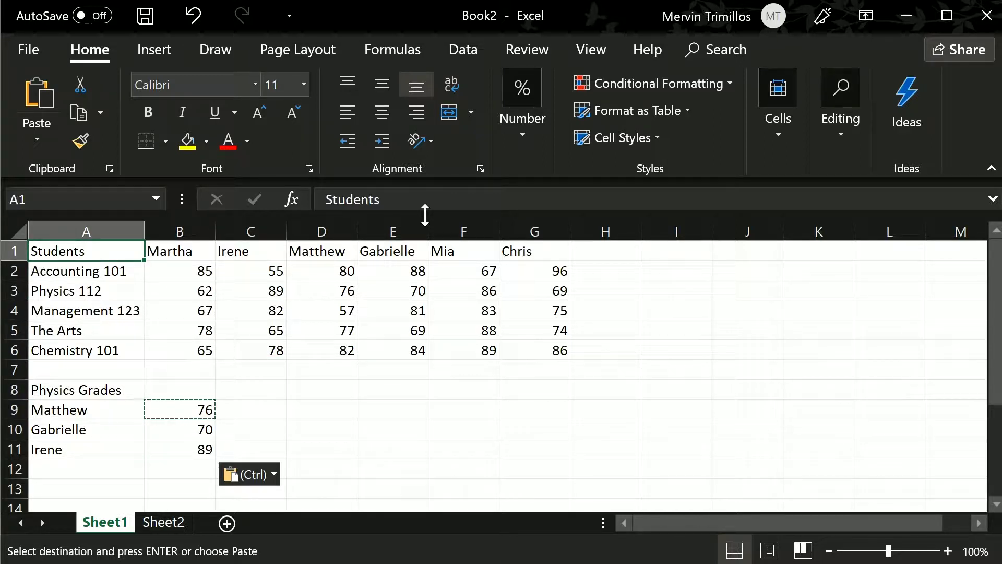
Name the grade table range A1:G6 as studentlist
key(shift+Down)
key(shift+Down)
key(shift+Down)
key(shift+Down)
key(shift+Down)
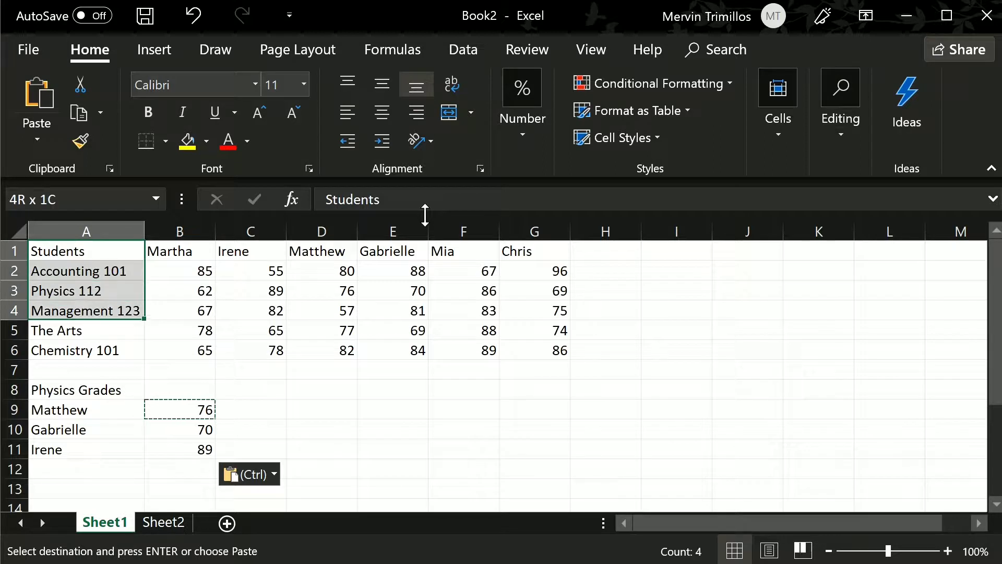
key(ctrl+shift+Right)
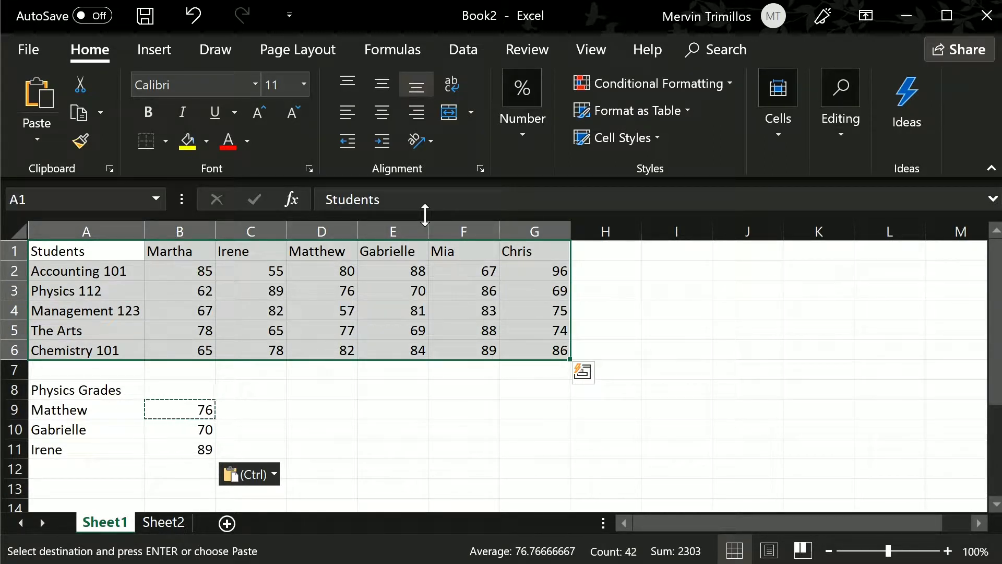
click(126, 197)
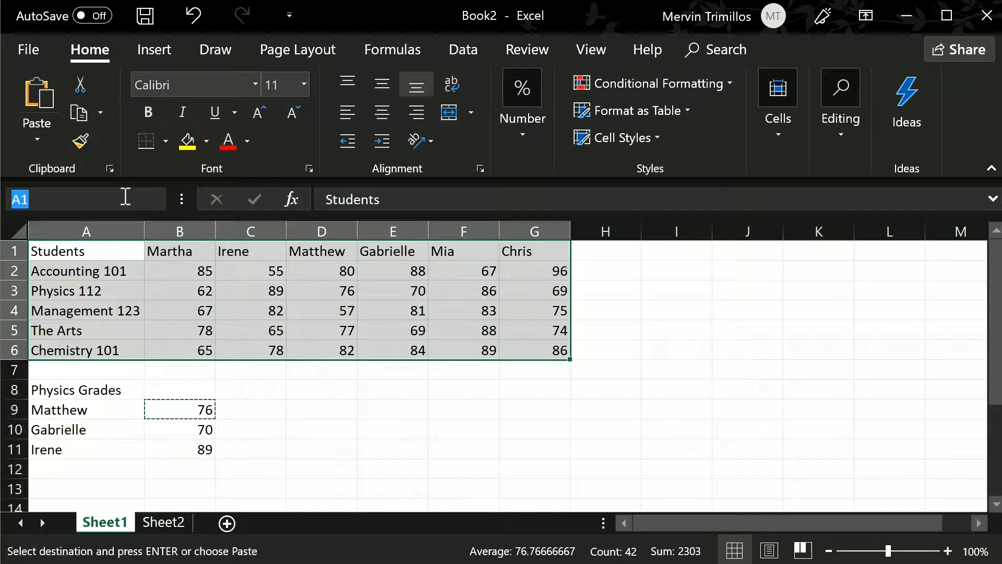
text(studentlist)
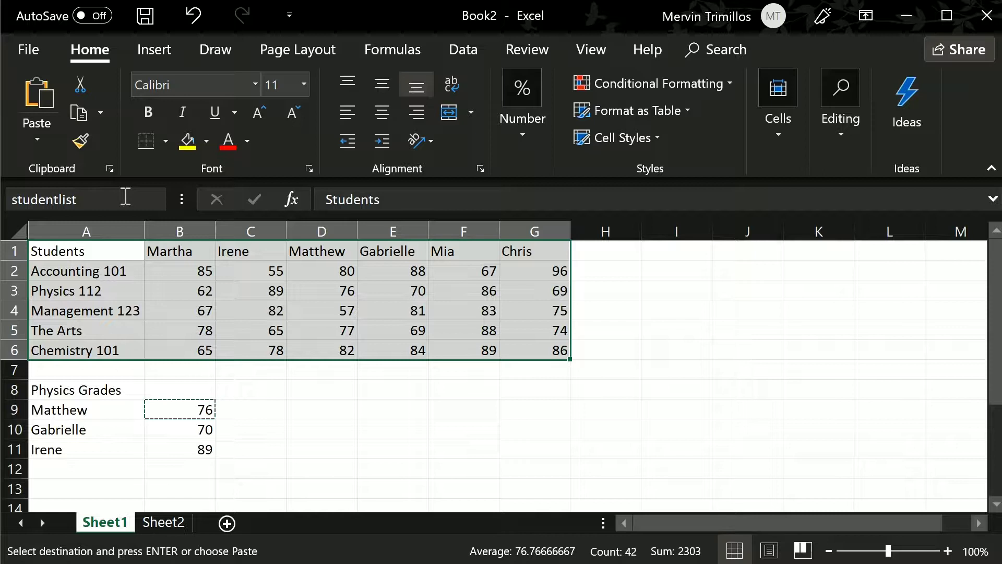
key(Return)
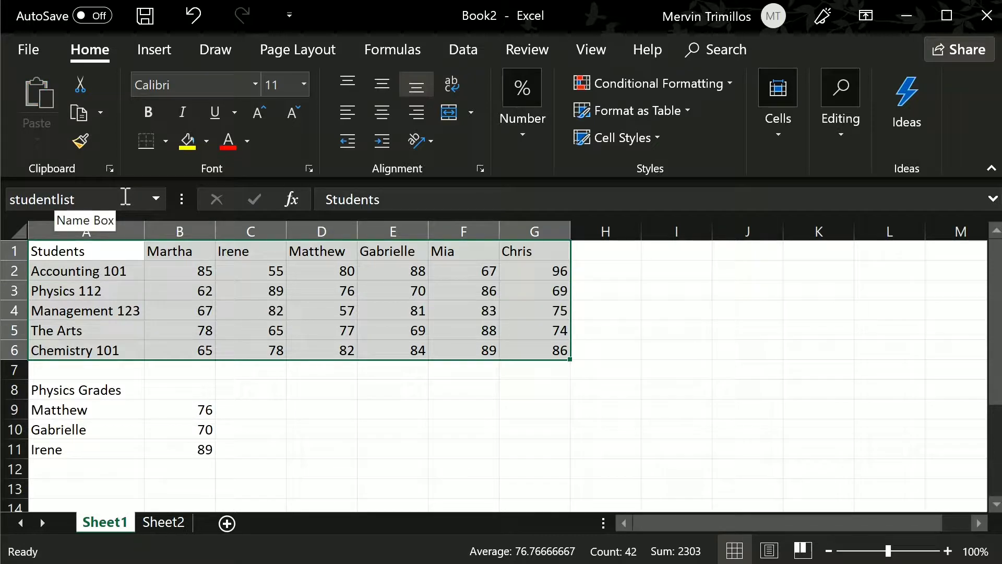
Check which cells the named range studentlist covers by jumping to it from an empty cell
click(317, 397)
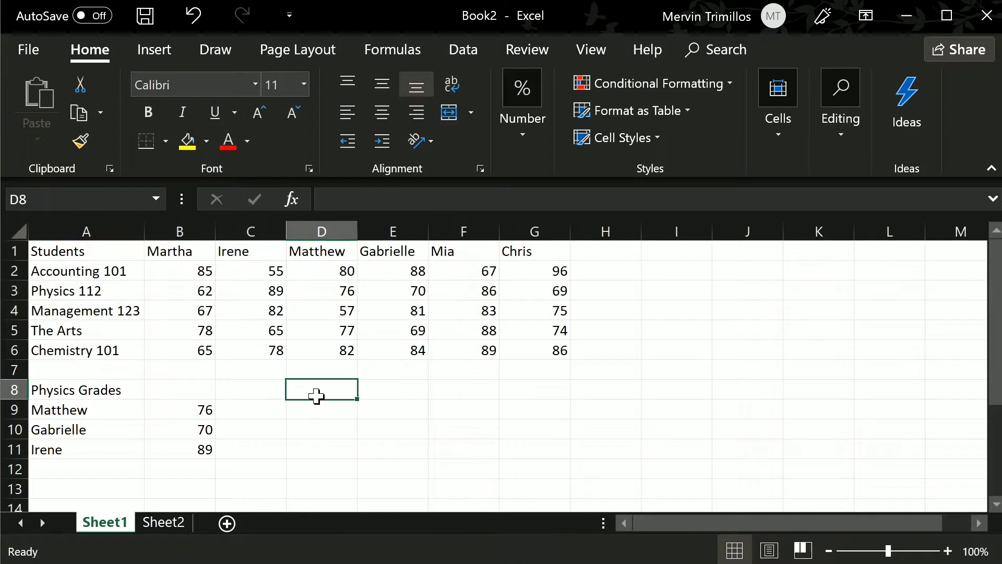
click(156, 198)
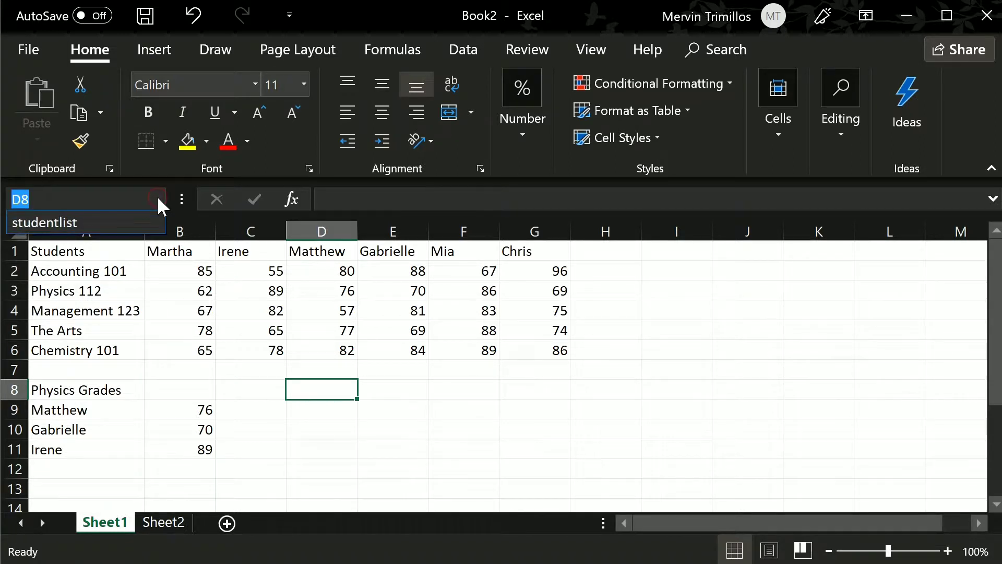
click(42, 224)
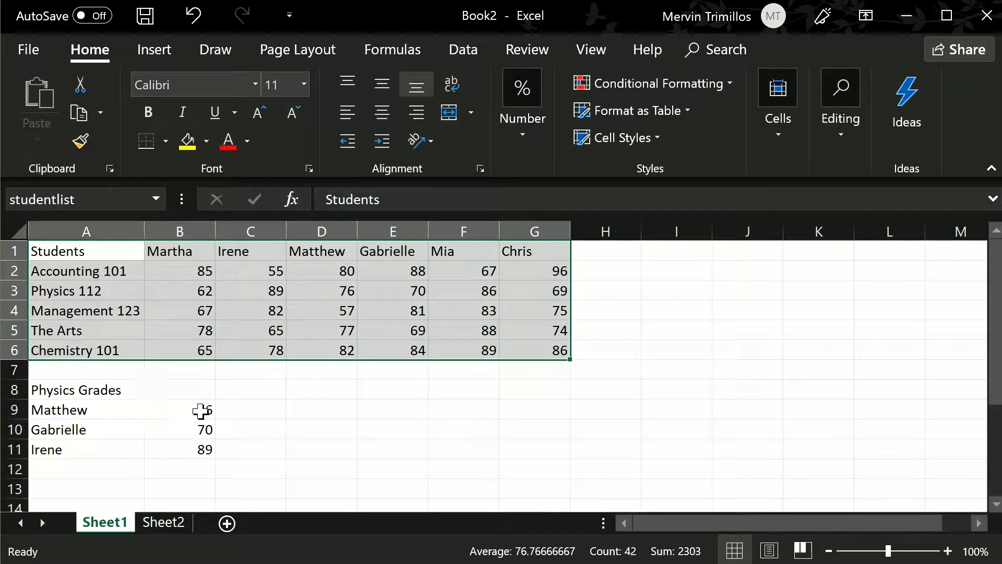
Insert an HLOOKUP function in C9 with A9 as the Lookup_value
click(249, 410)
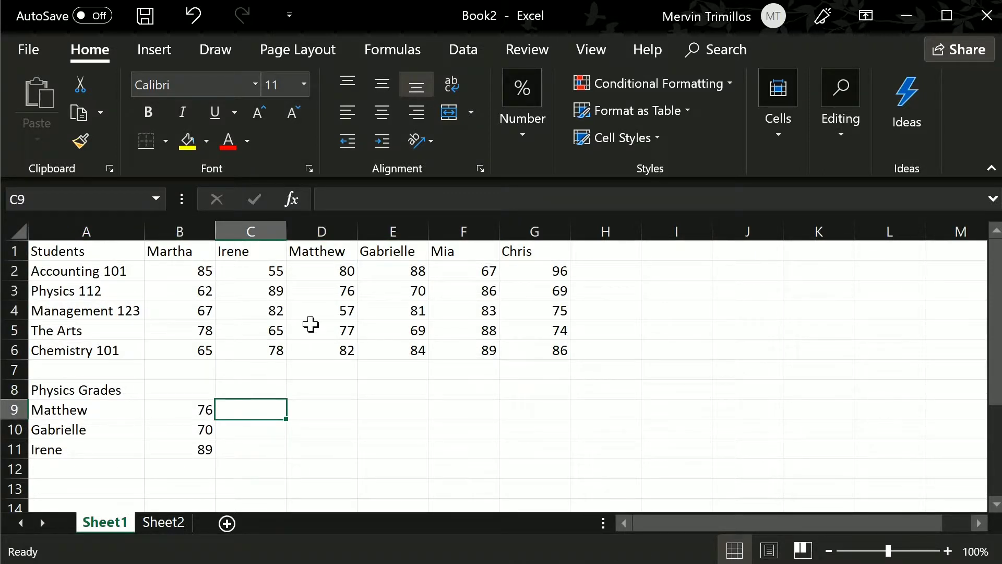
click(297, 198)
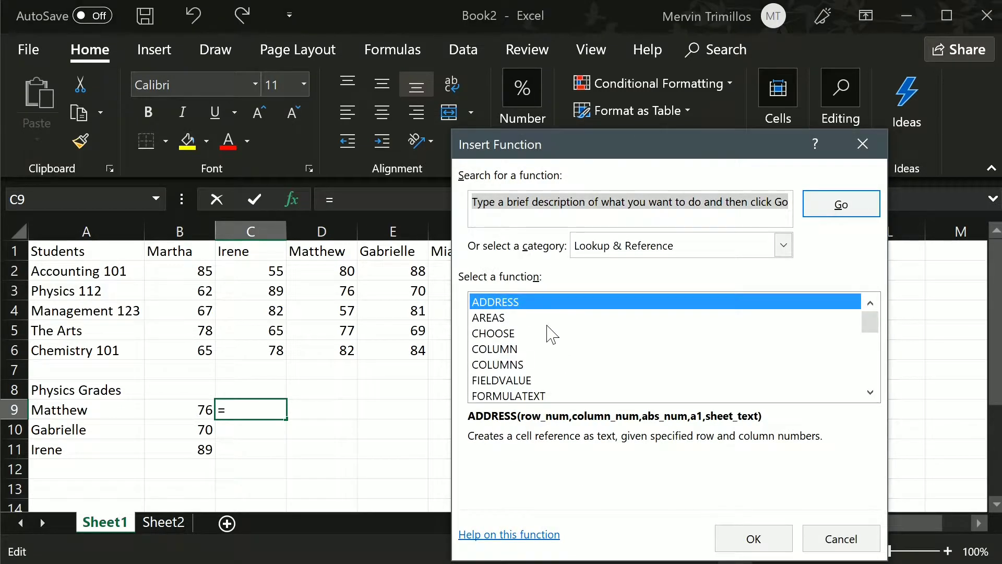
click(548, 334)
key(h)
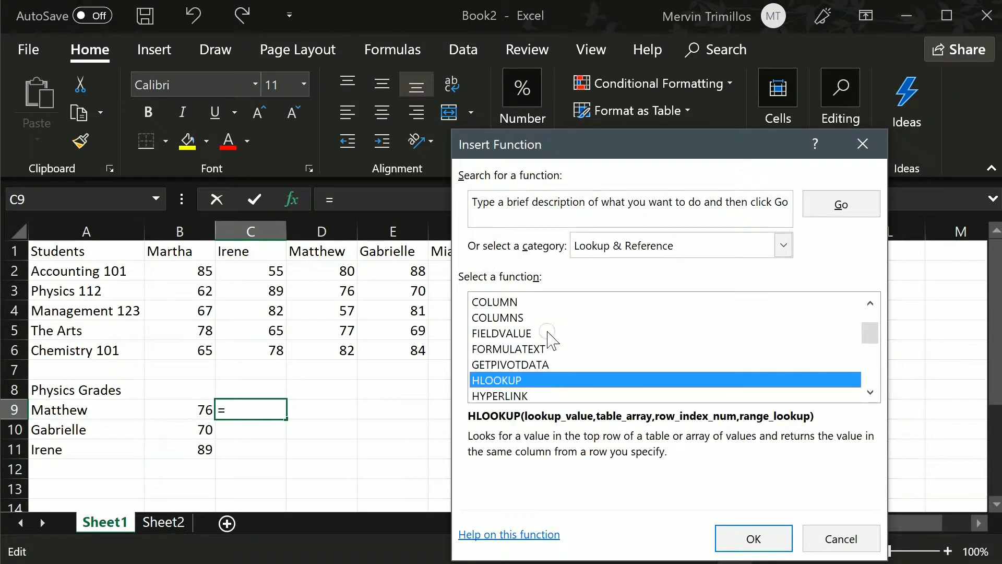
click(770, 537)
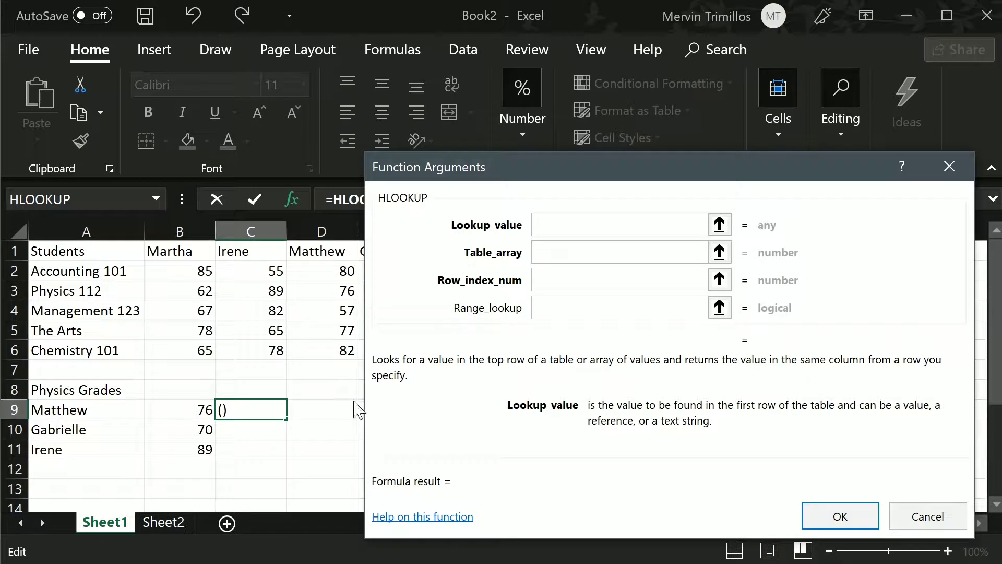
click(105, 402)
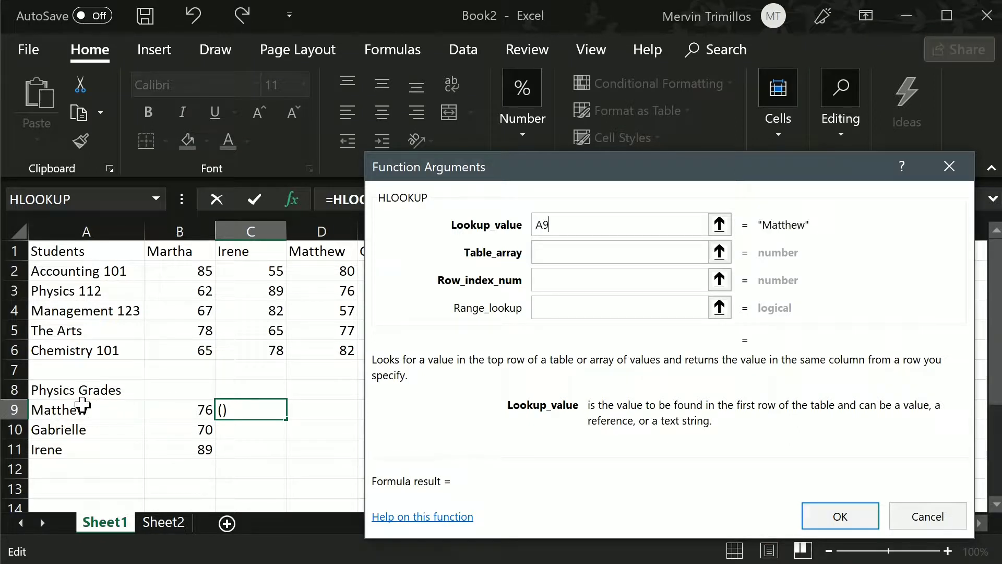
Complete the C9 HLOOKUP with studentlist as Table_array, 3 as Row_index_num and false as Range_lookup
click(572, 252)
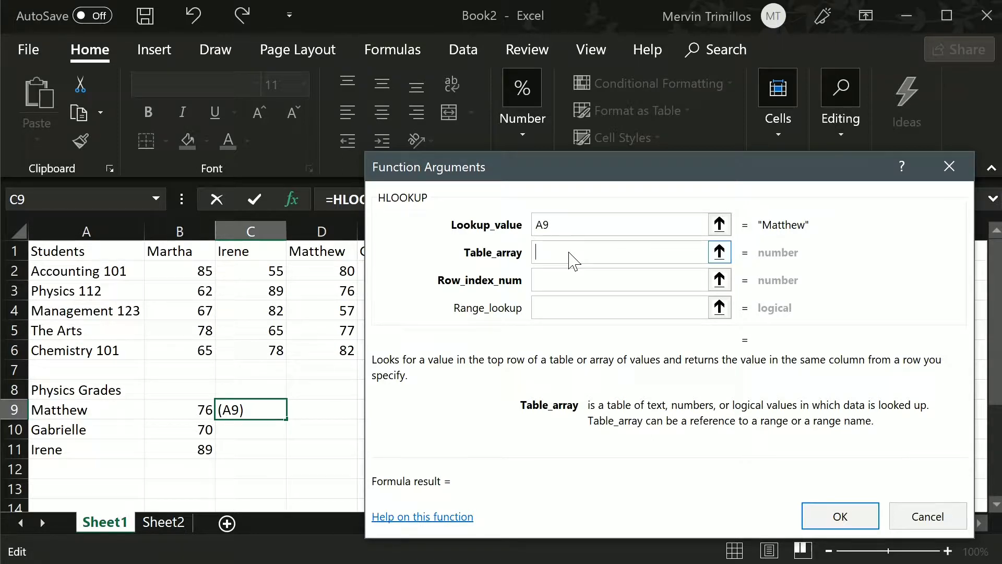
text(studentlist)
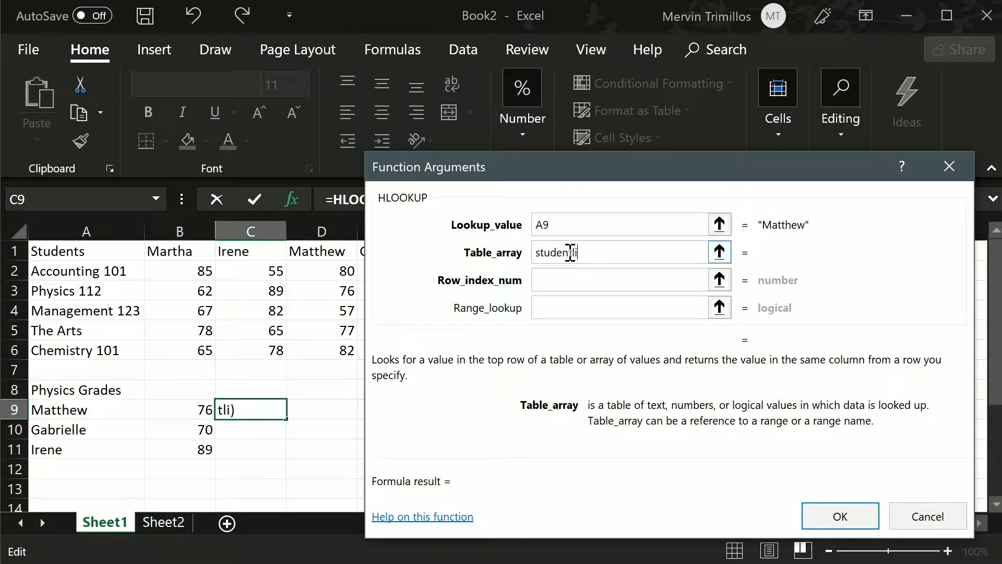
click(583, 284)
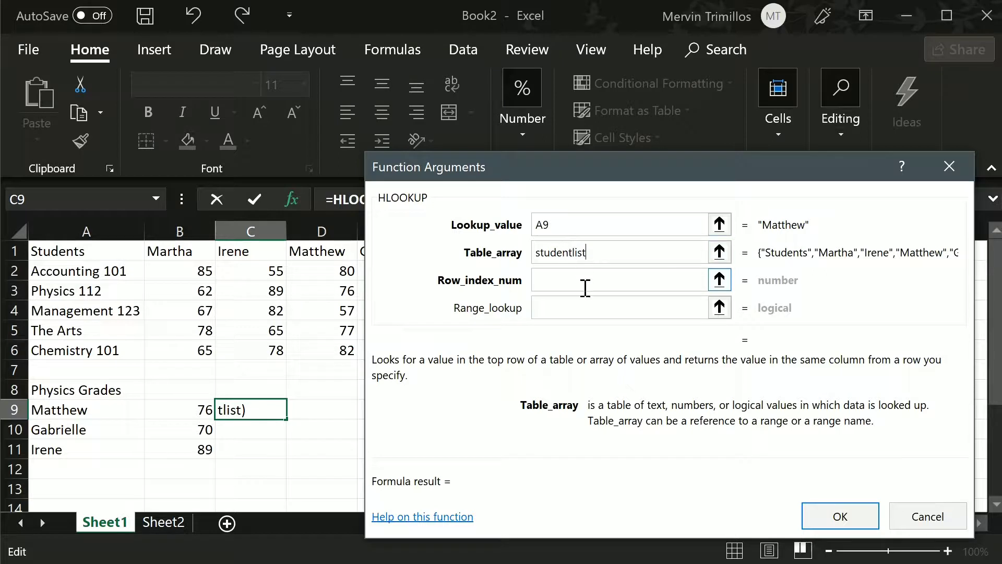
text(3)
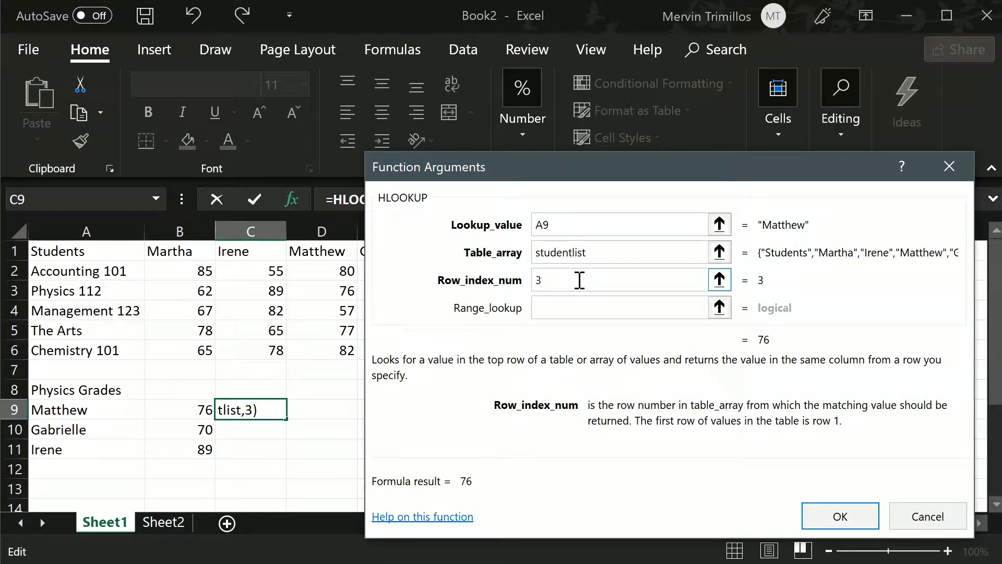
click(568, 306)
text(f)
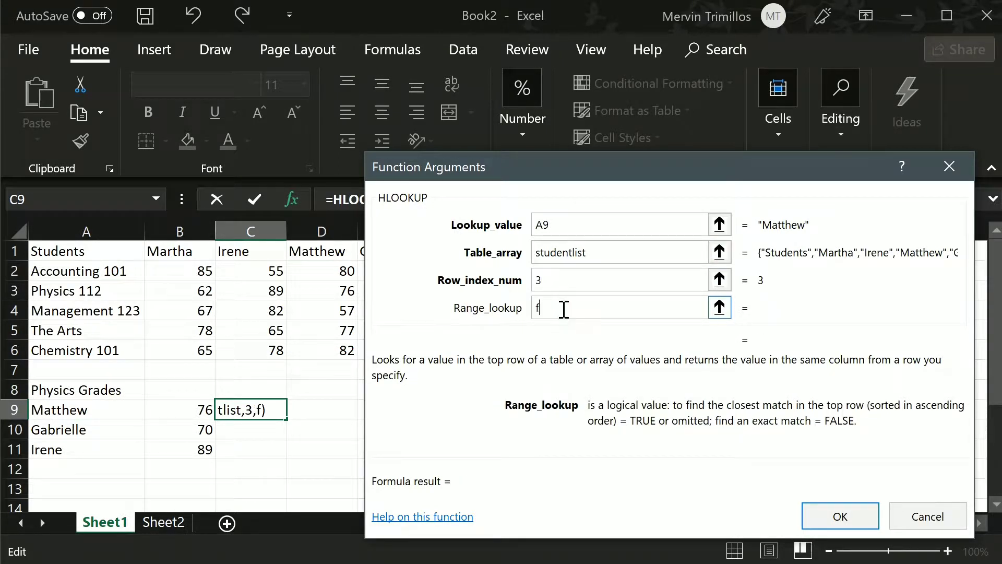
text(alse)
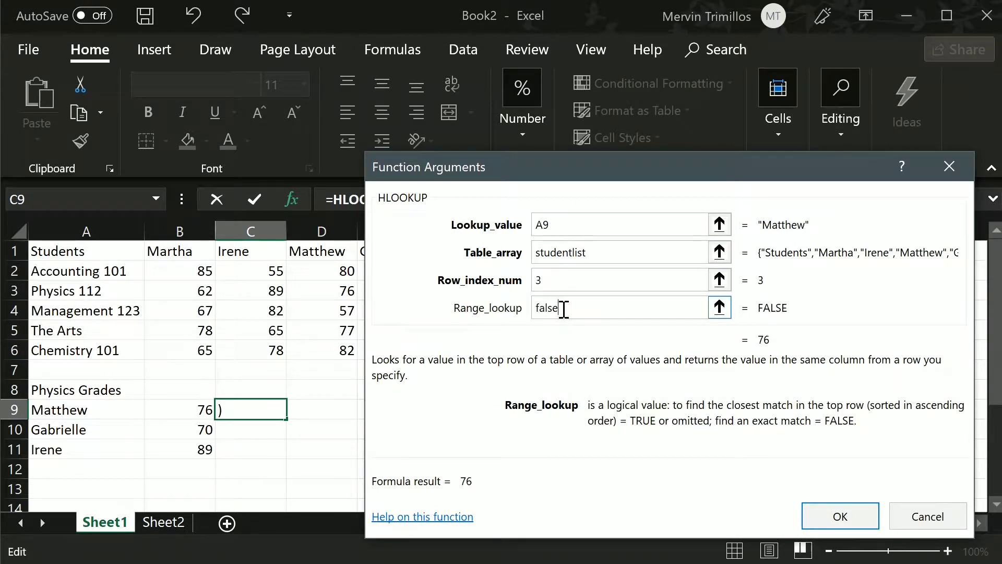
click(832, 520)
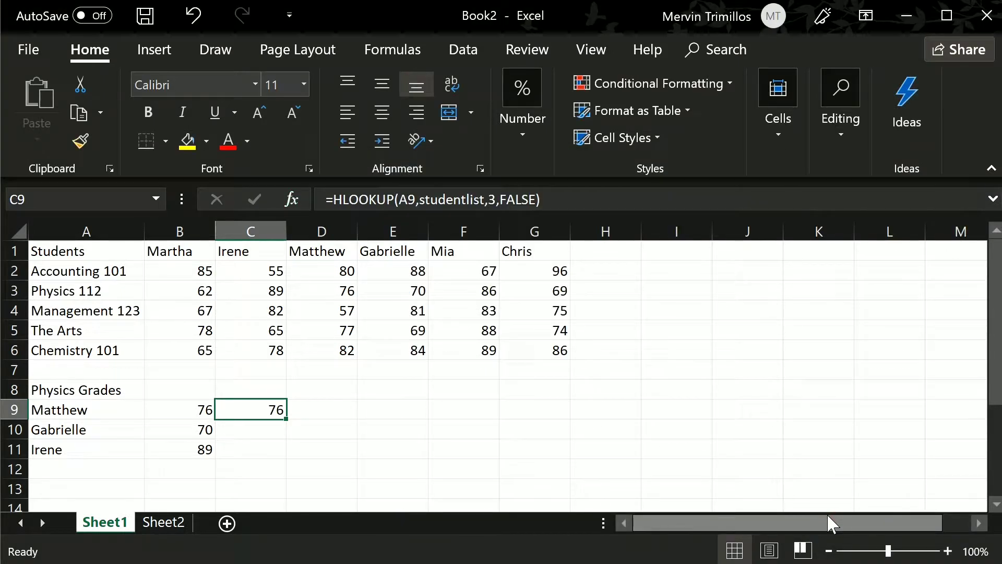
Compare the B9 and C9 formulas, and copy the named-range HLOOKUP from C9 into C10:C11
click(187, 414)
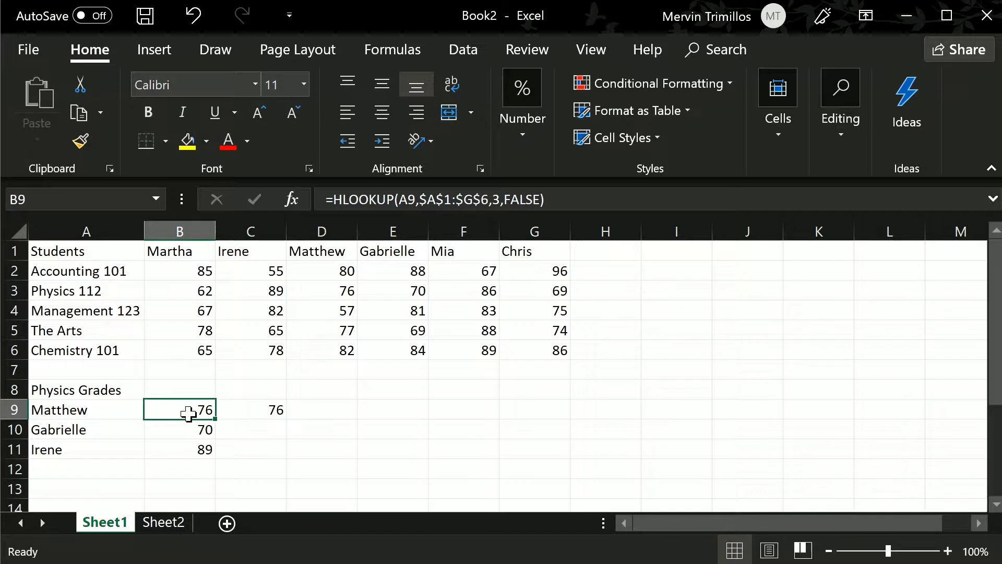
key(Right)
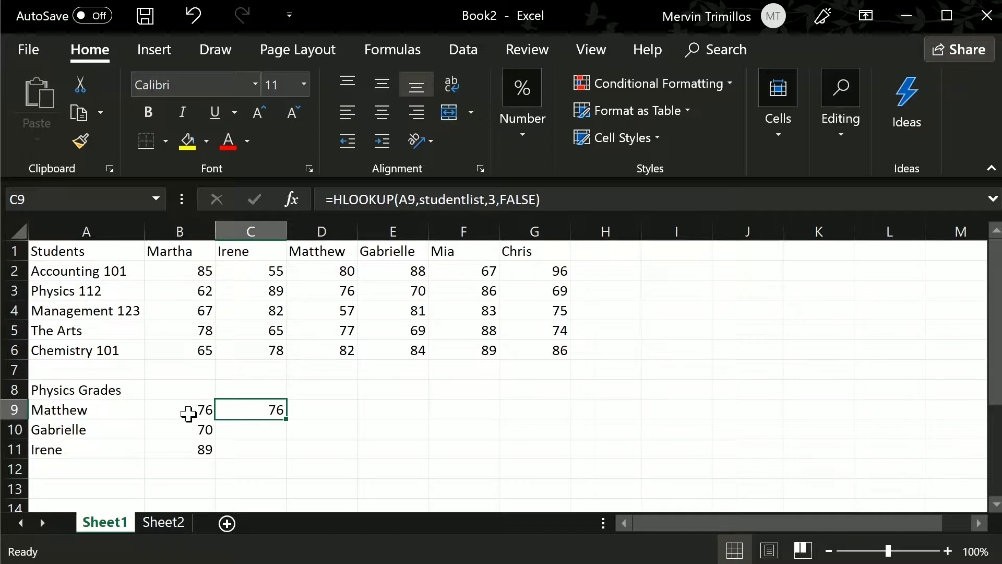
key(ctrl+c)
key(Down)
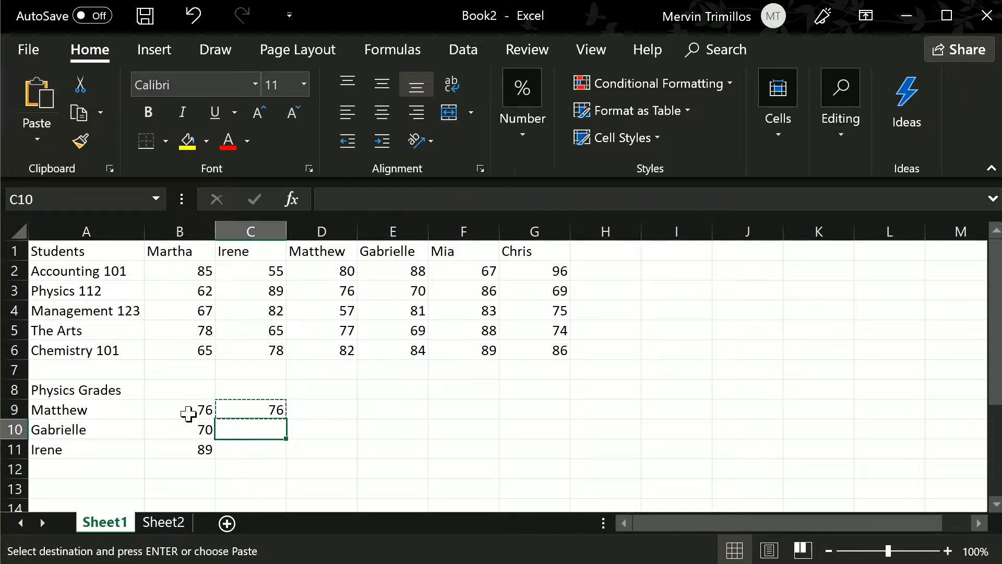
key(shift+Down)
key(ctrl+v)
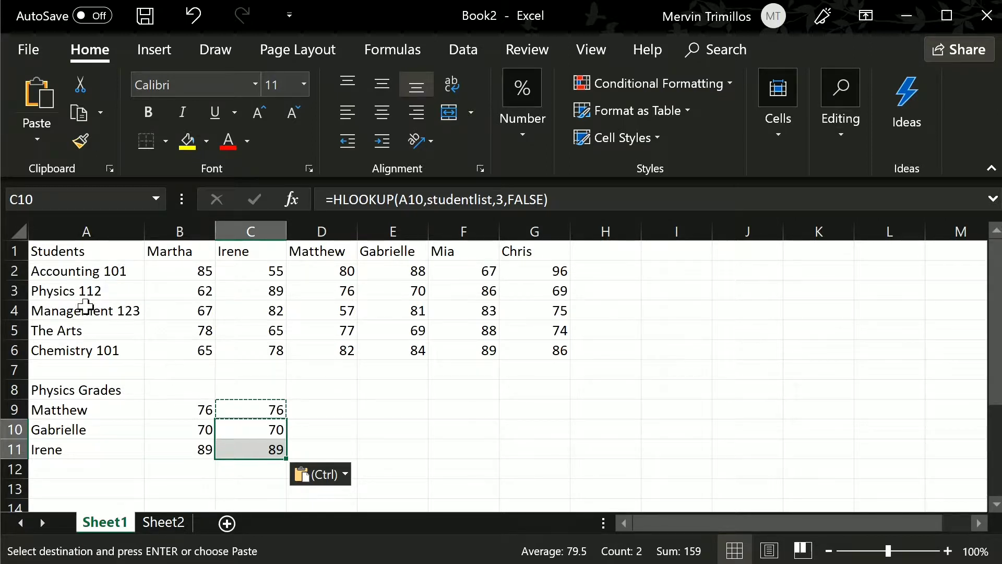
Select the studentlist named range again to show the table that the copied formulas refer to
click(156, 199)
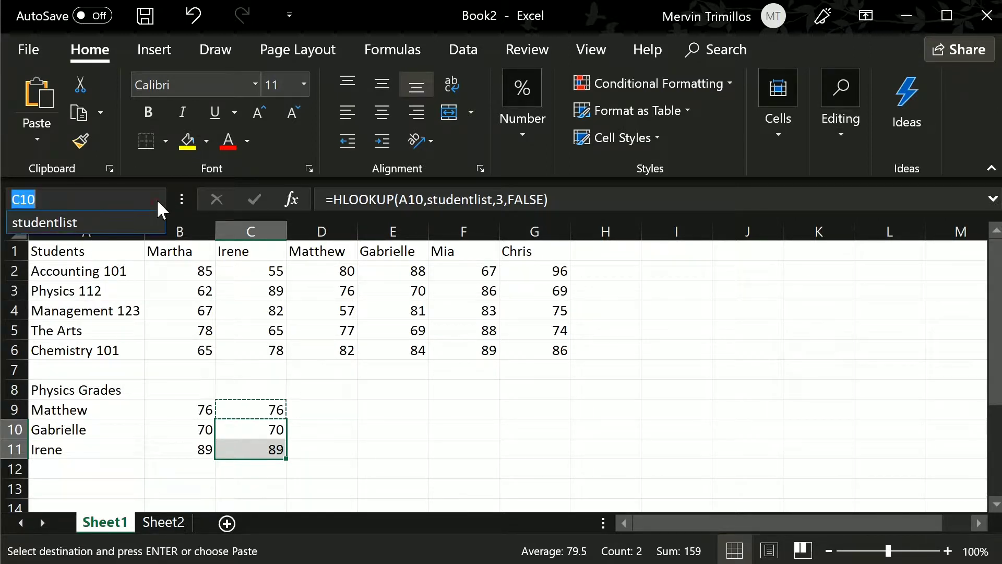
click(100, 219)
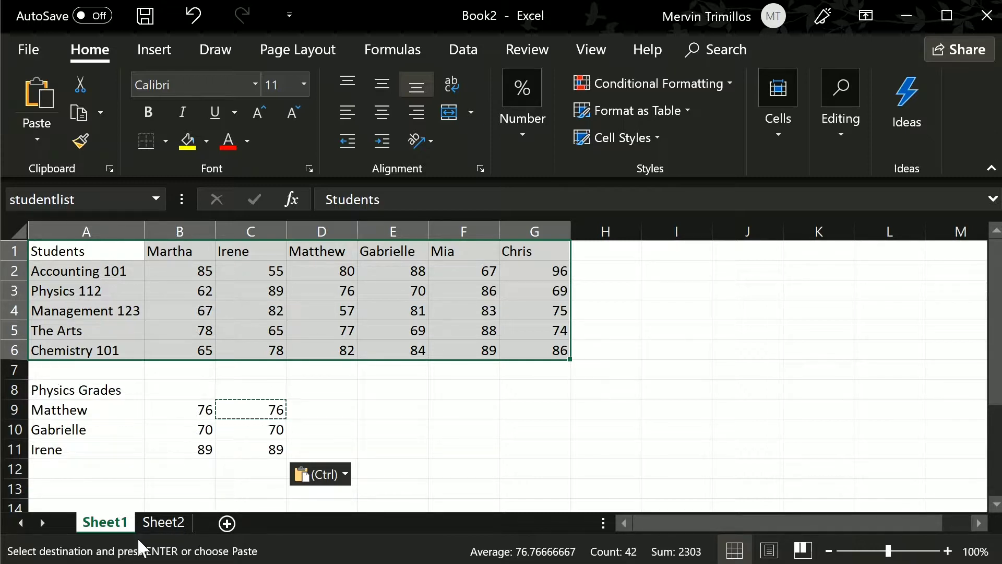
Switch to Sheet2 and go to B9, beside the first name under Student Grades
click(177, 522)
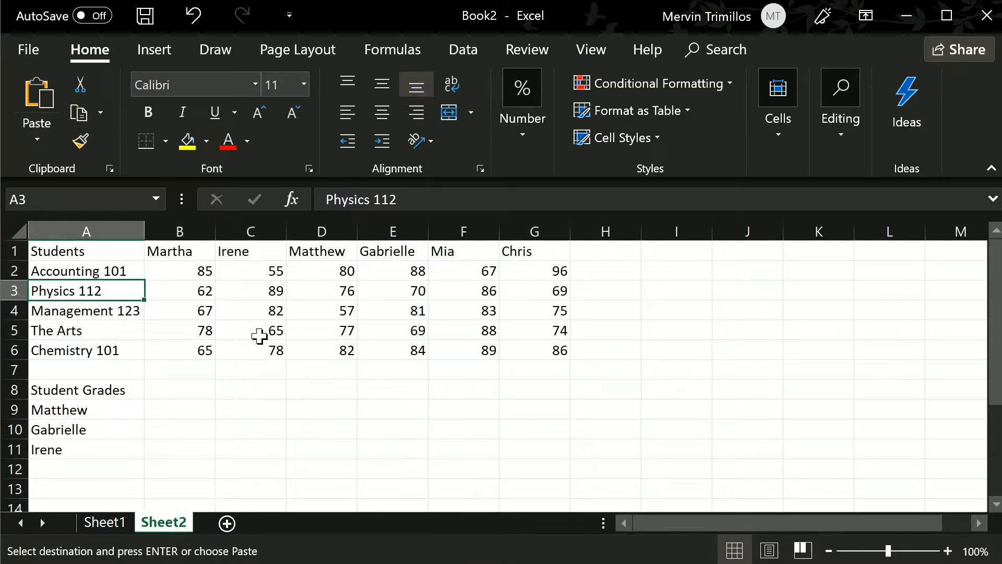
click(177, 395)
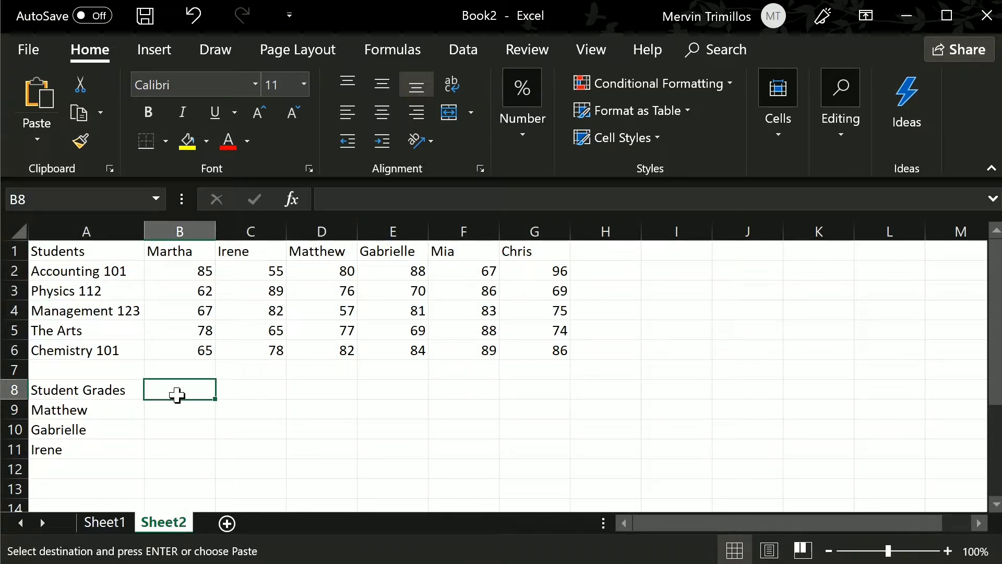
key(Down)
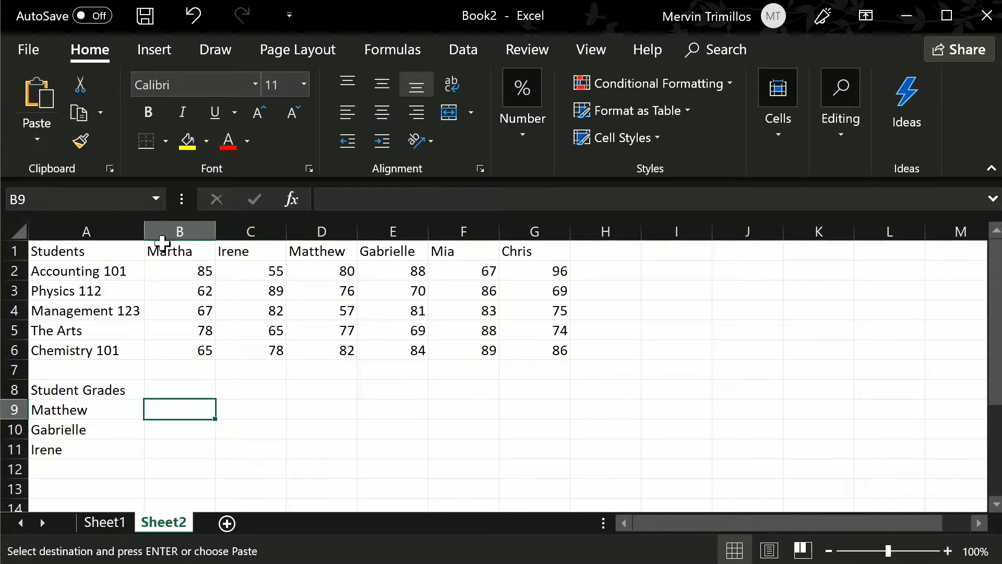
Review the course labels in A2:A6 and the first lookup row under Student Grades on Sheet2
click(122, 256)
key(Down)
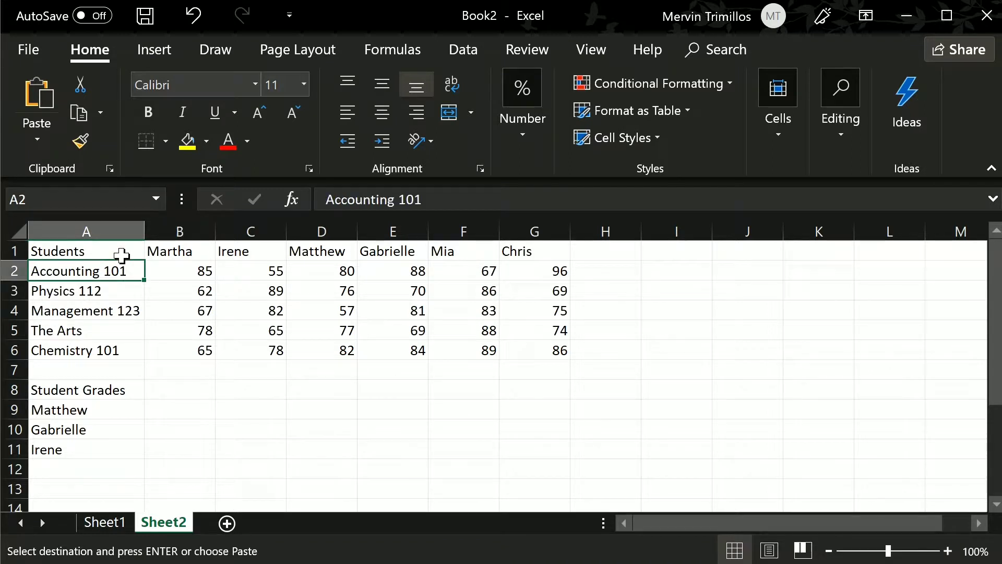
key(ctrl+shift+Down)
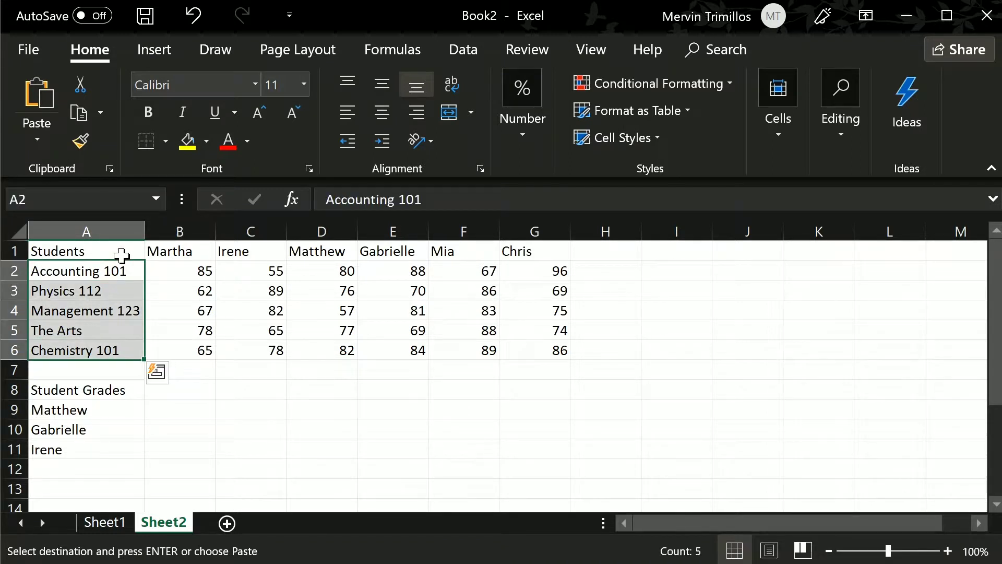
key(Down)
key(Down)
key(Down)
key(Down)
key(Down)
key(Down)
key(Down)
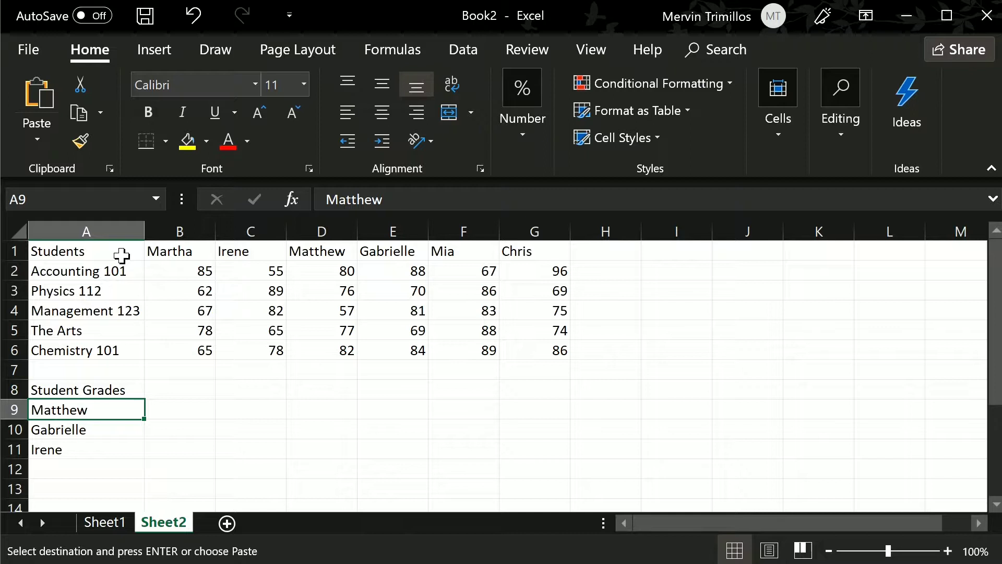
key(Right)
key(Left)
Select the course names in A2:A6 to identify the courses each student's lookup must cover
key(Up)
key(Up)
key(Up)
key(Up)
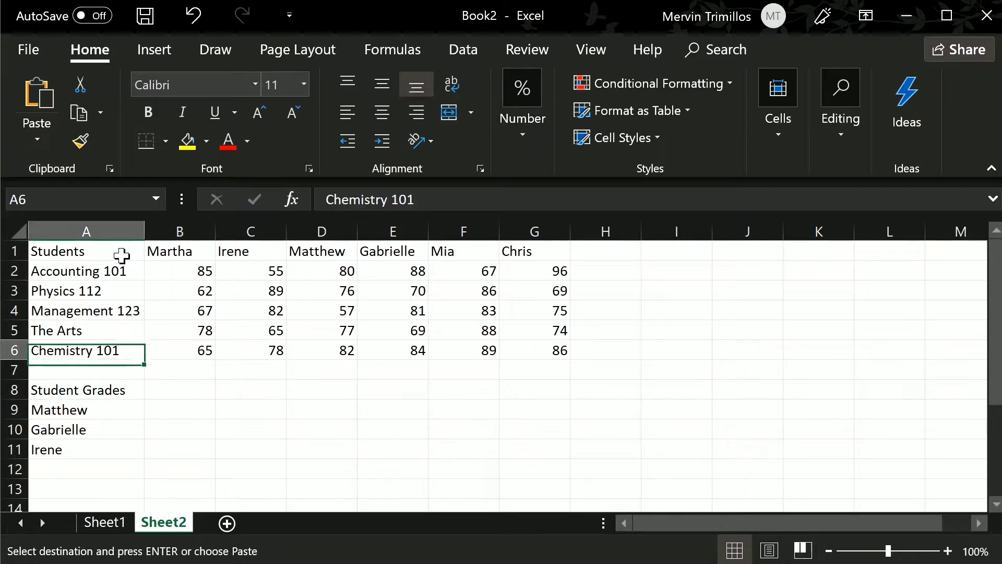
key(Up)
key(Up)
key(Up)
key(Up)
key(Down)
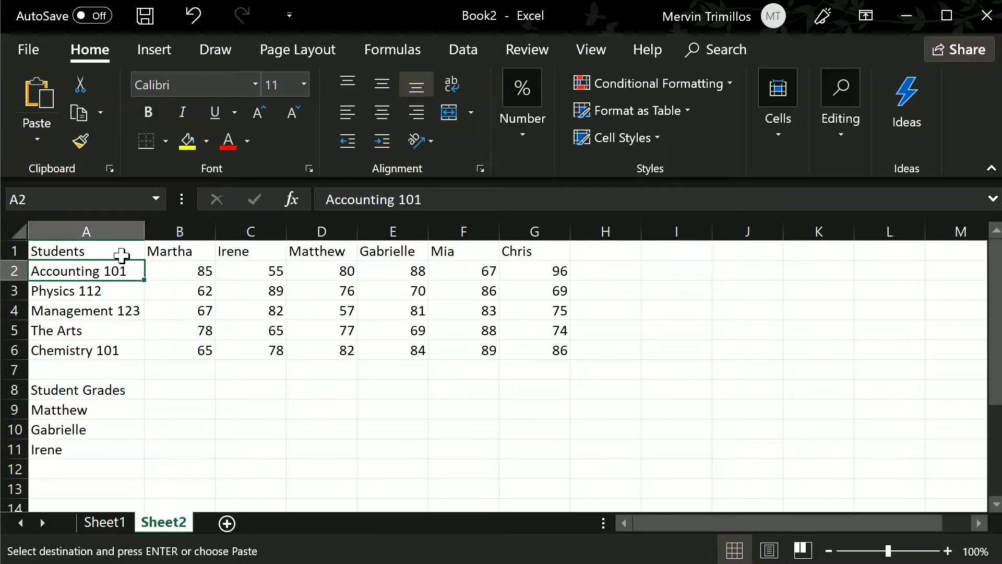
key(shift+Down)
key(shift+Down)
key(shift+Down)
key(shift+Down)
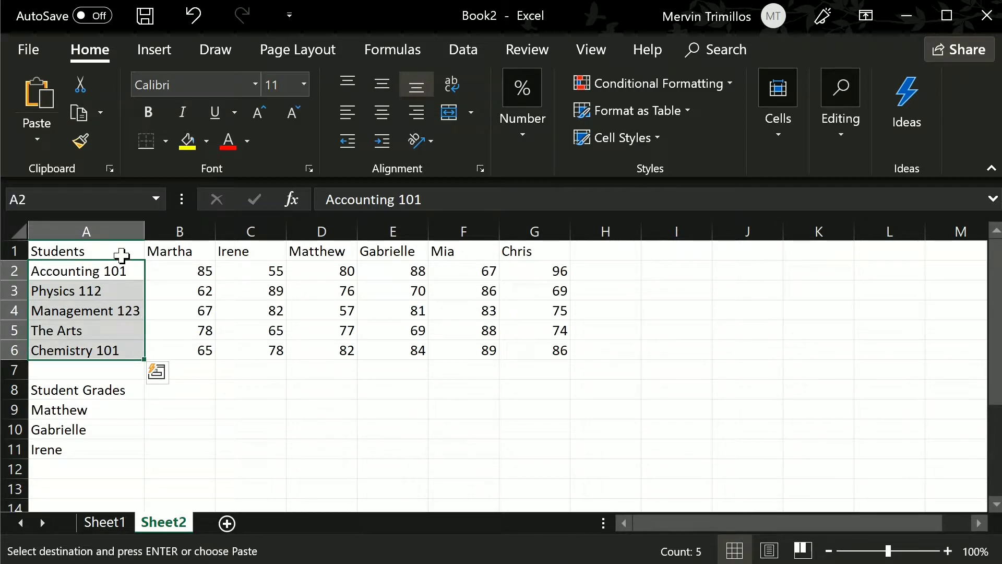
Select B9:F9, beside the first name under Student Grades, as the output range for the five course grades
key(Down)
key(Down)
key(Down)
key(Down)
key(Down)
key(Down)
key(Down)
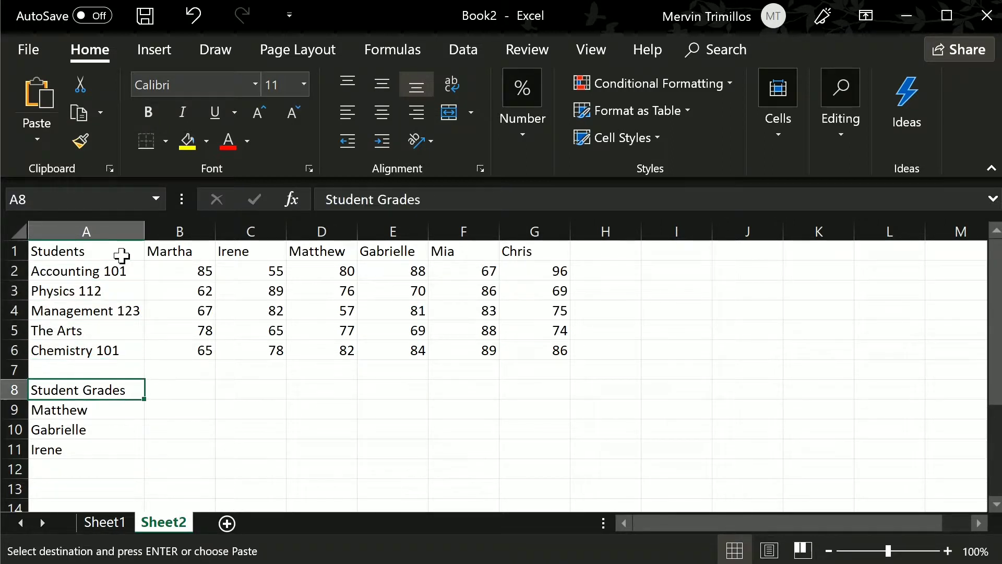
key(Right)
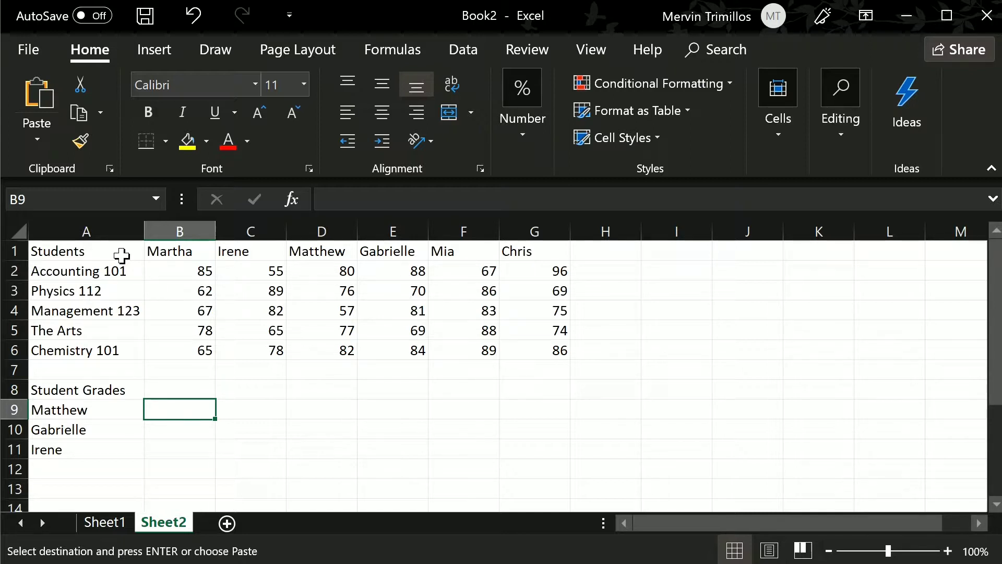
key(shift+Right)
key(shift+Right)
key(shift+Right)
key(shift+Right)
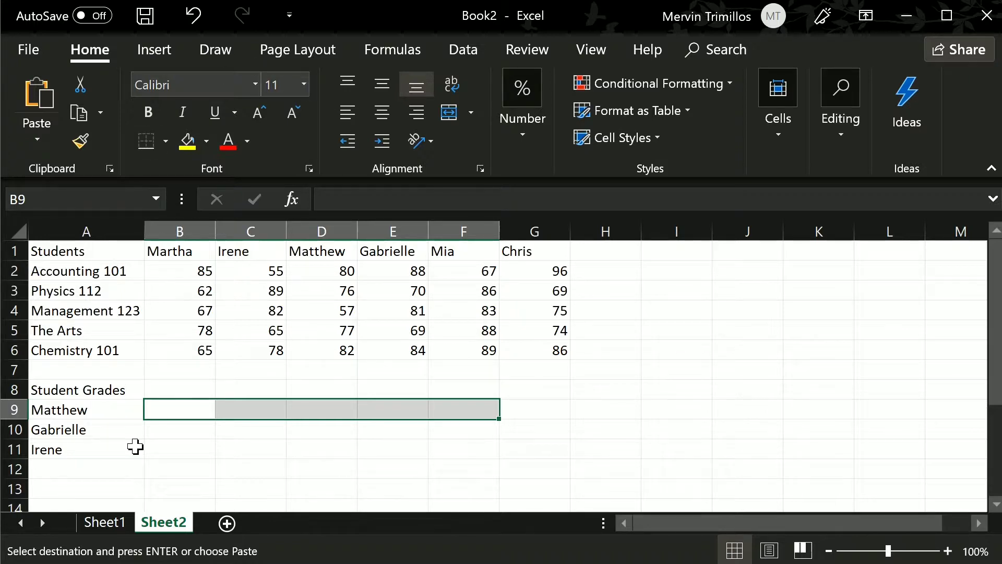
Insert an HLOOKUP function from the Lookup & Reference category, with A9 as the lookup value
click(300, 202)
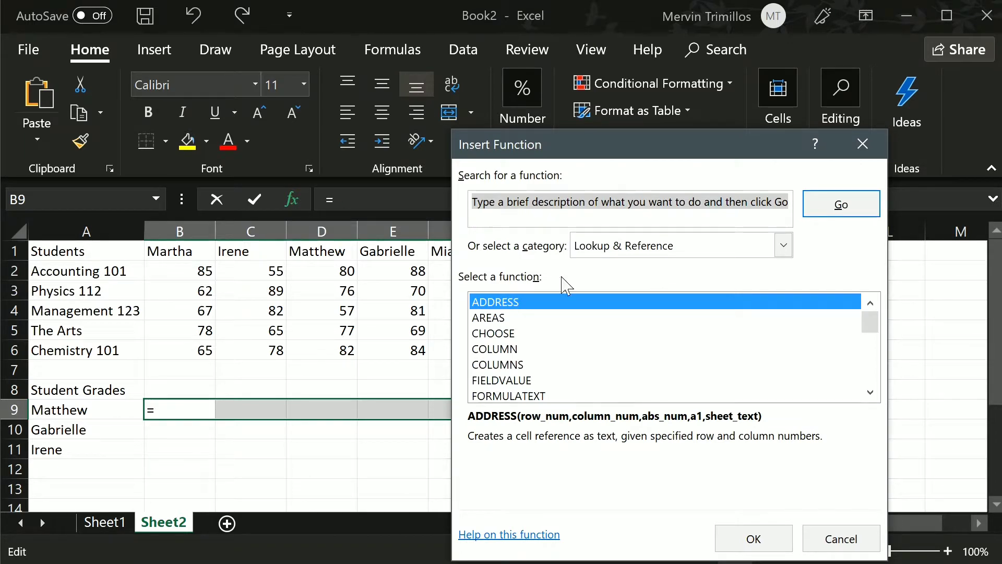
click(553, 338)
key(h)
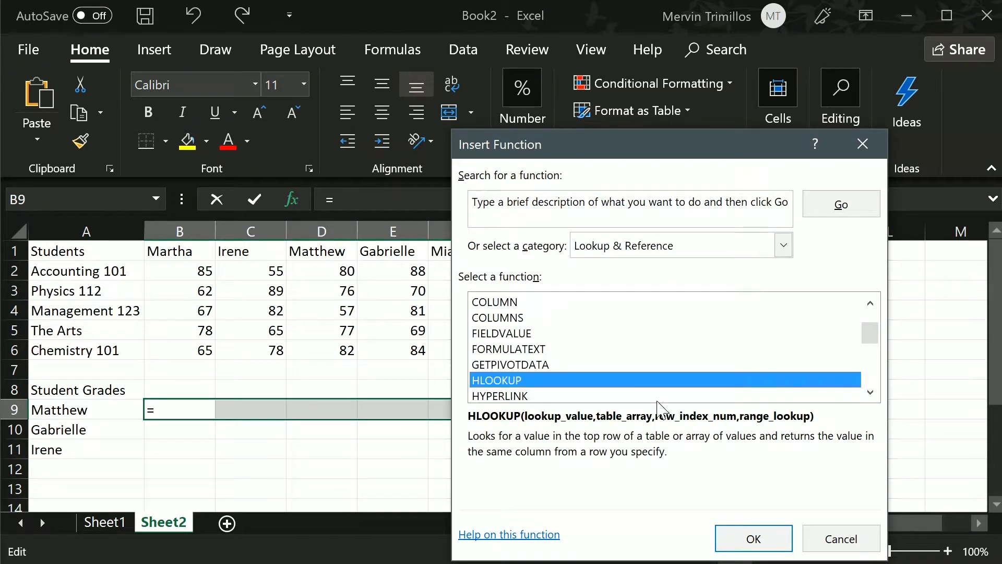
click(742, 543)
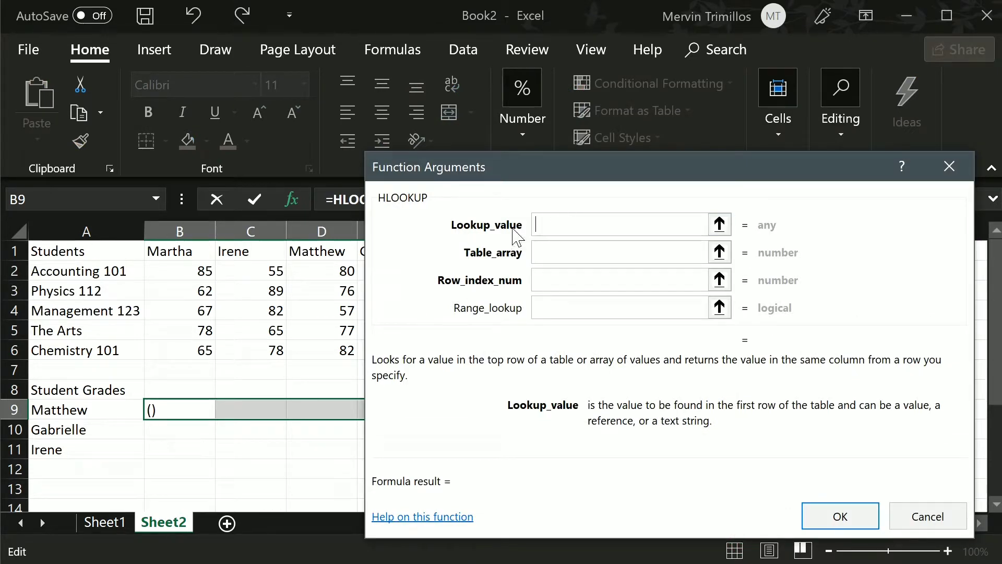
click(80, 411)
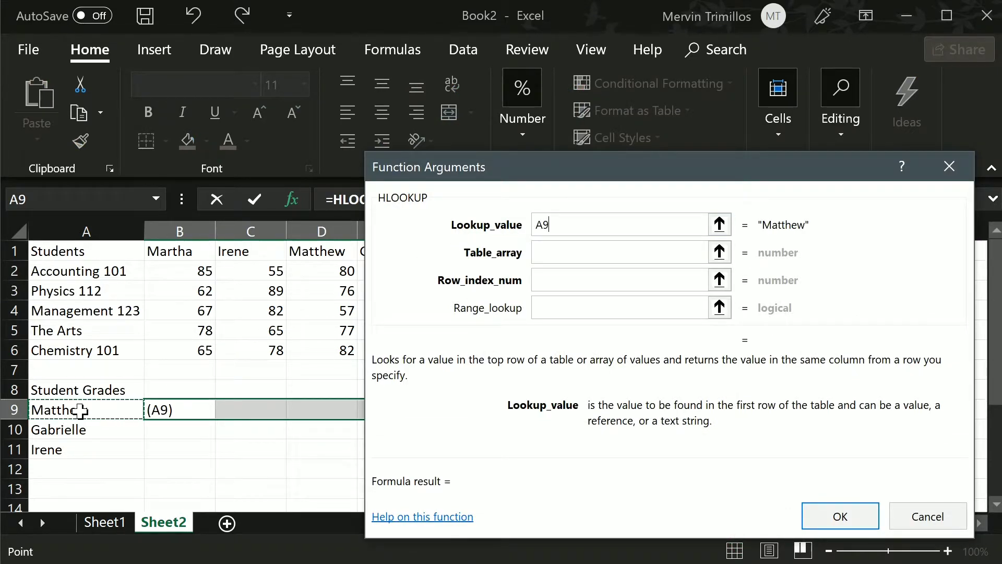
Set the HLOOKUP table array to B1:G6, covering the student names and all their grades
click(604, 248)
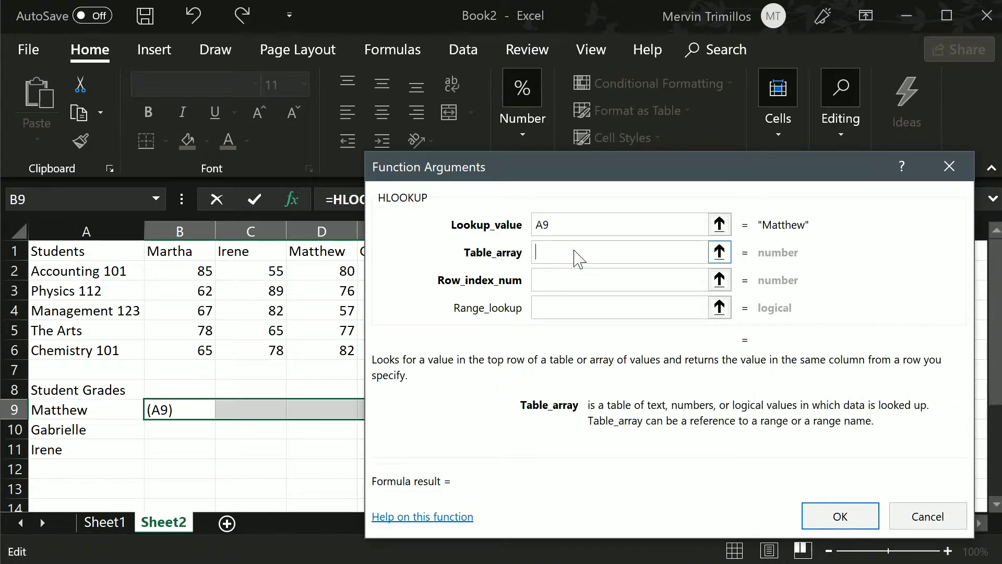
click(179, 250)
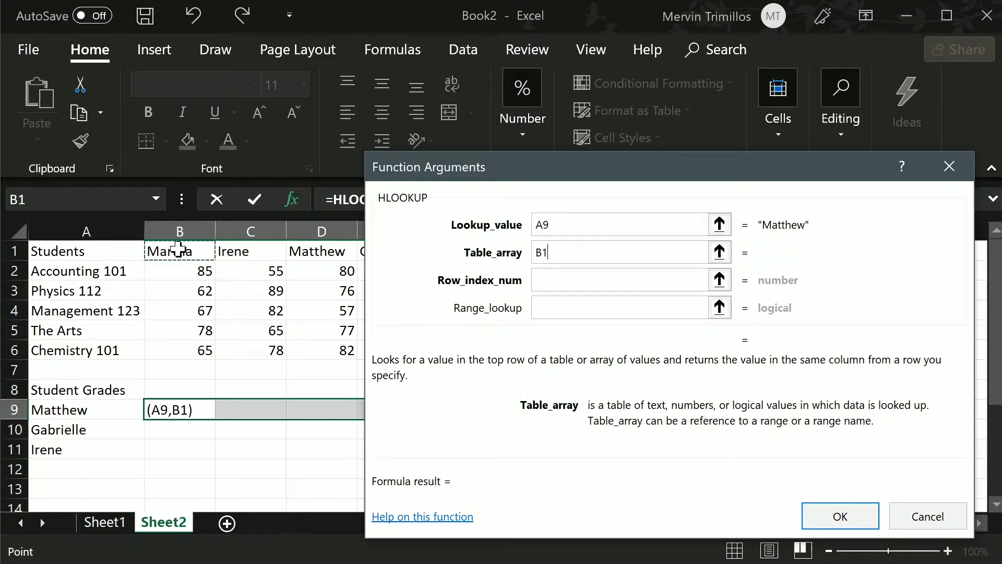
key(ctrl+shift+Down)
key(ctrl+shift+Right)
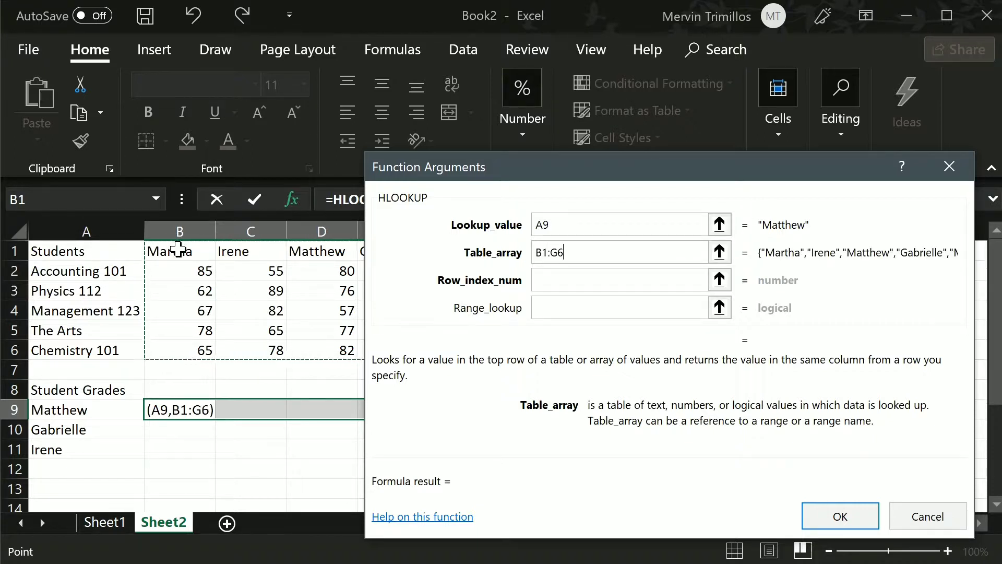
key(Tab)
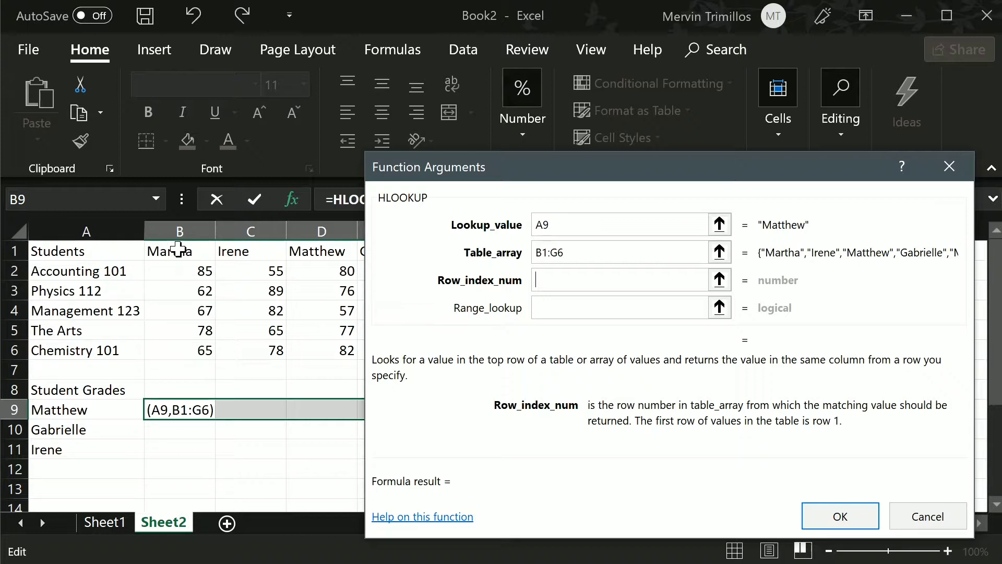
Set the row index to {2,3,4,5,6} and the range lookup to false, and enter the HLOOKUP as an array formula across B9:F9
text({)
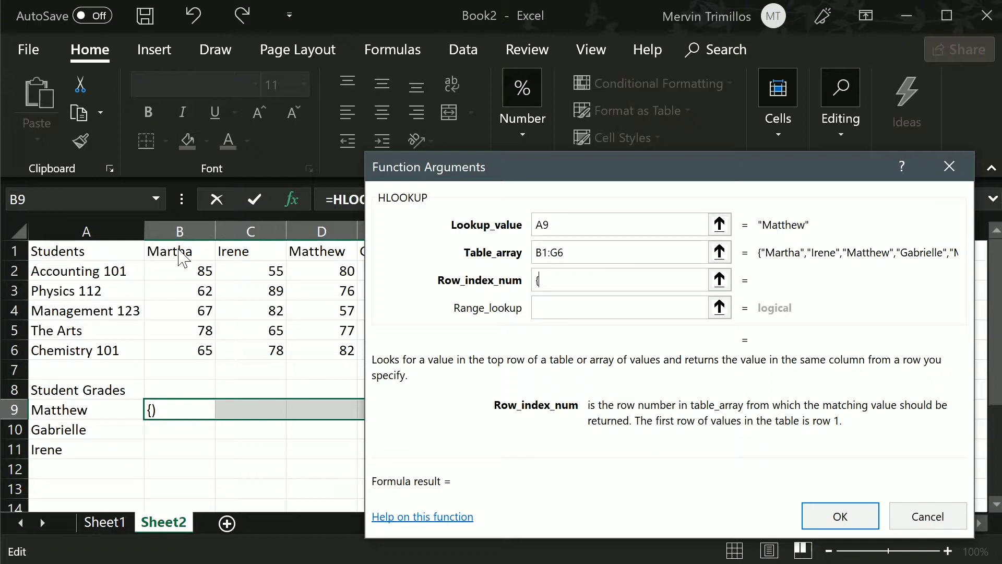
text(2,3,4,5,6)
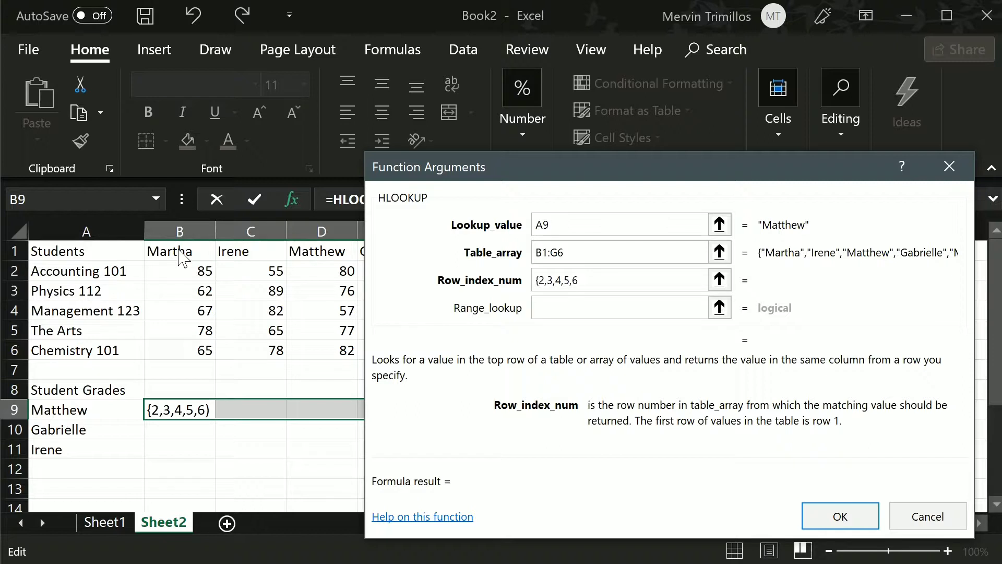
text(})
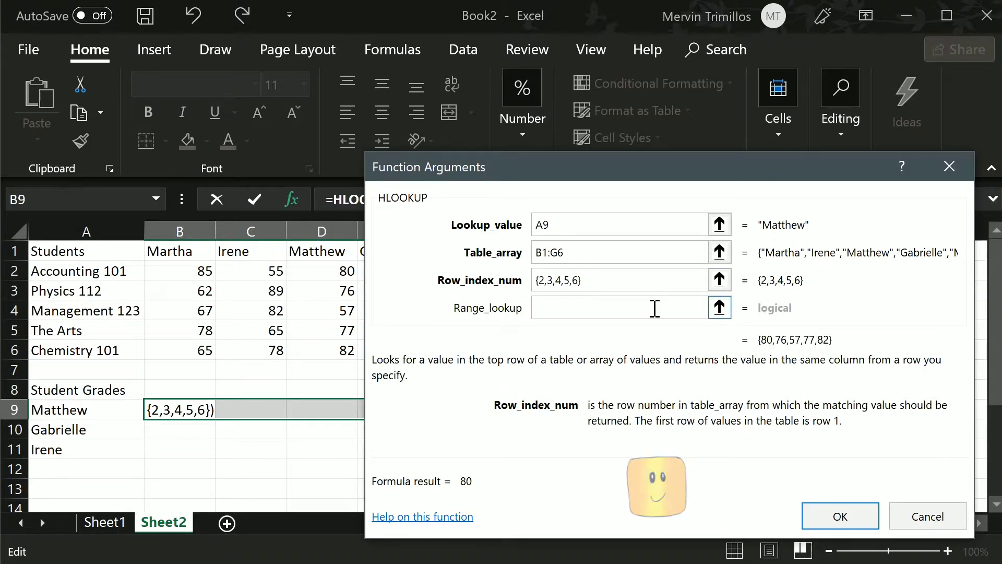
click(653, 308)
text(false)
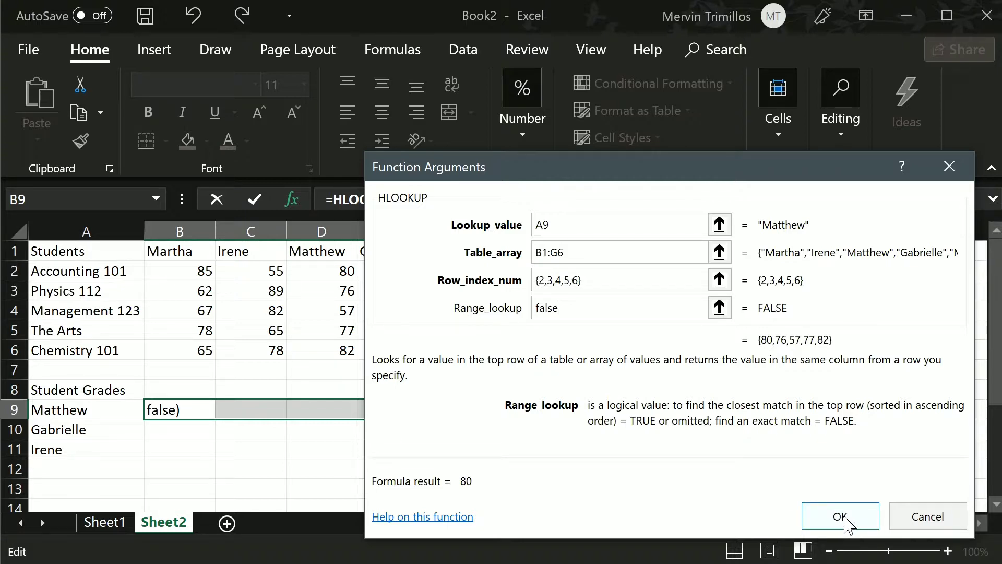
key(ctrl+shift+Return)
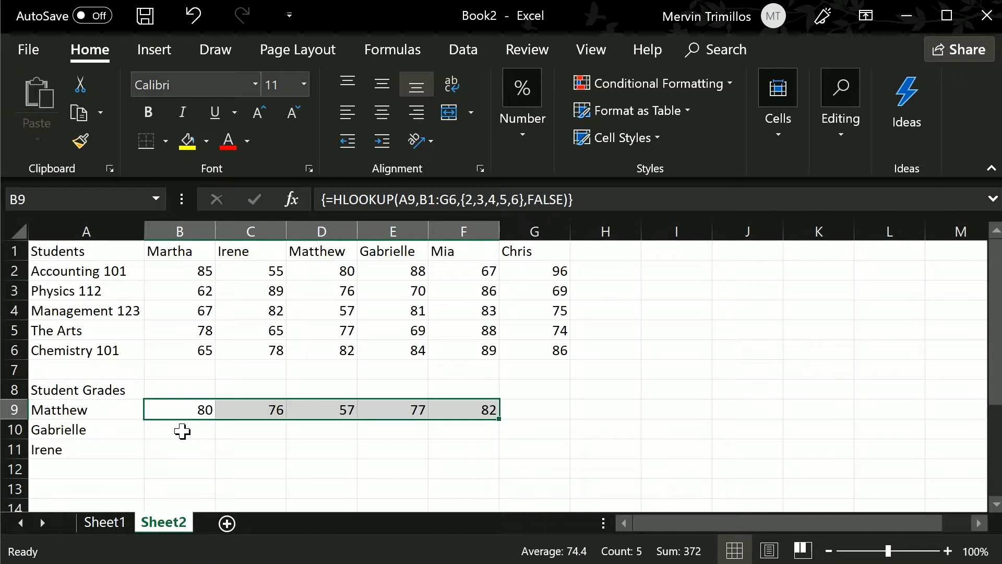
Inspect the array formula in each cell of B9:F9
click(183, 431)
key(Up)
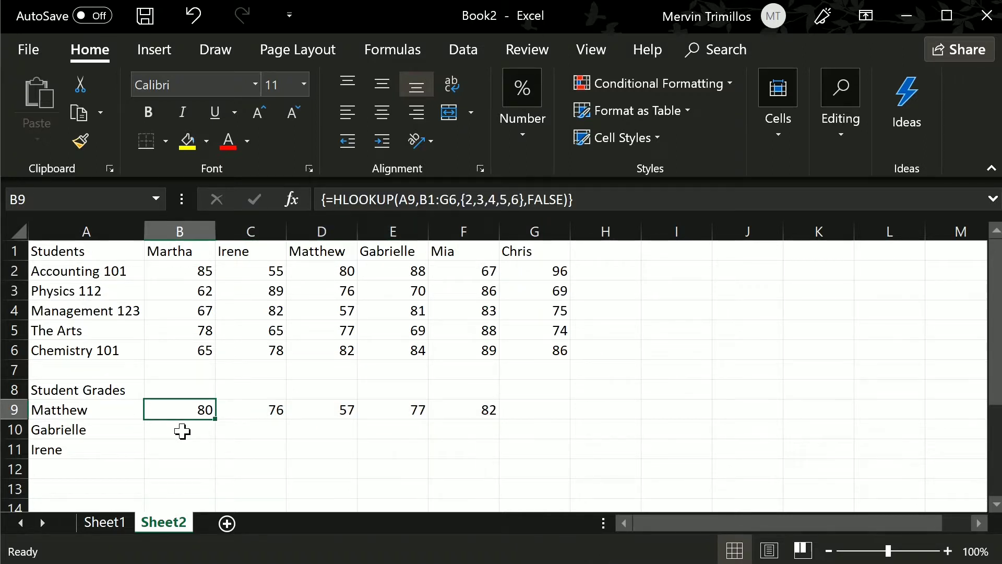
key(Right)
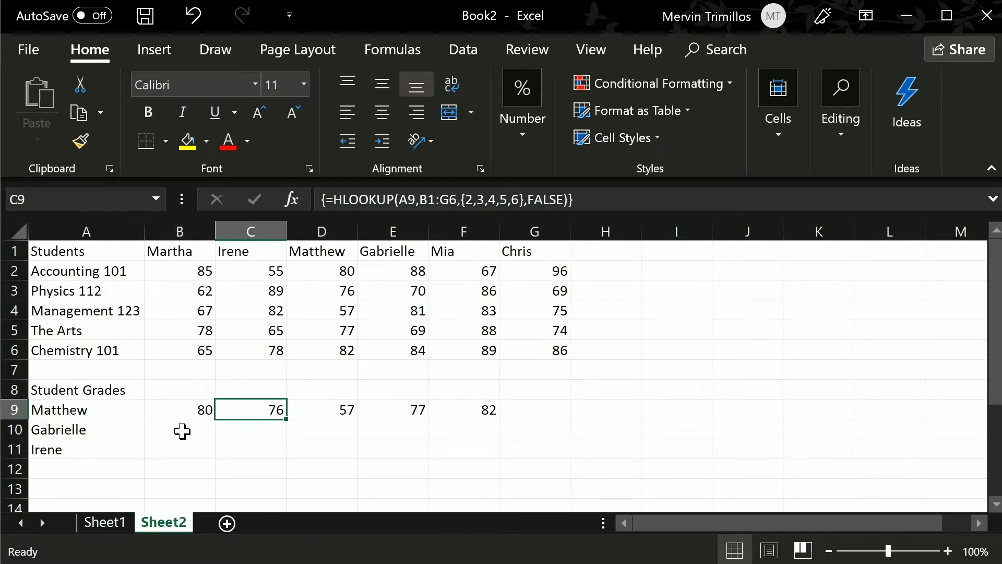
key(Right)
key(Left)
key(Left)
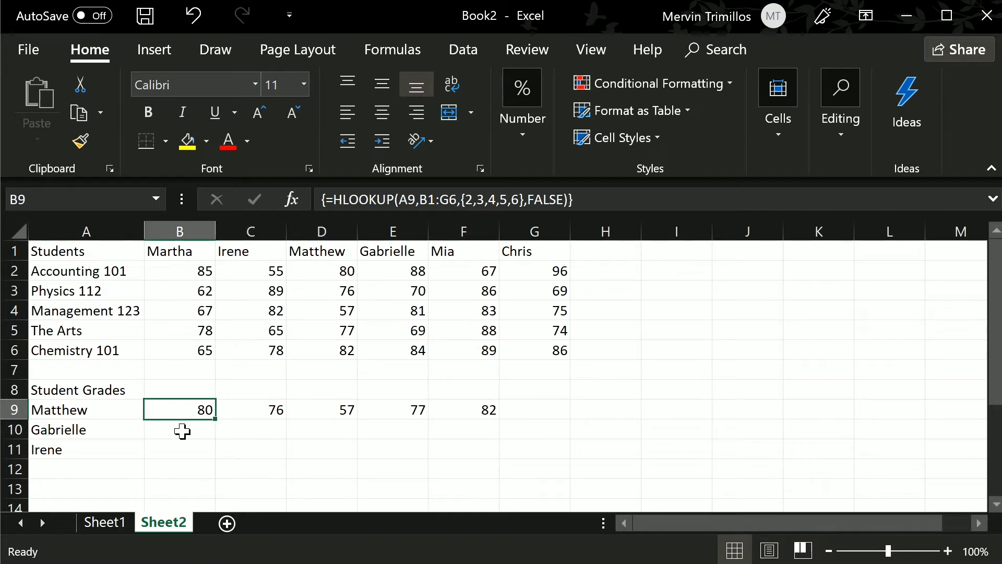
key(Right)
key(Right)
key(Right)
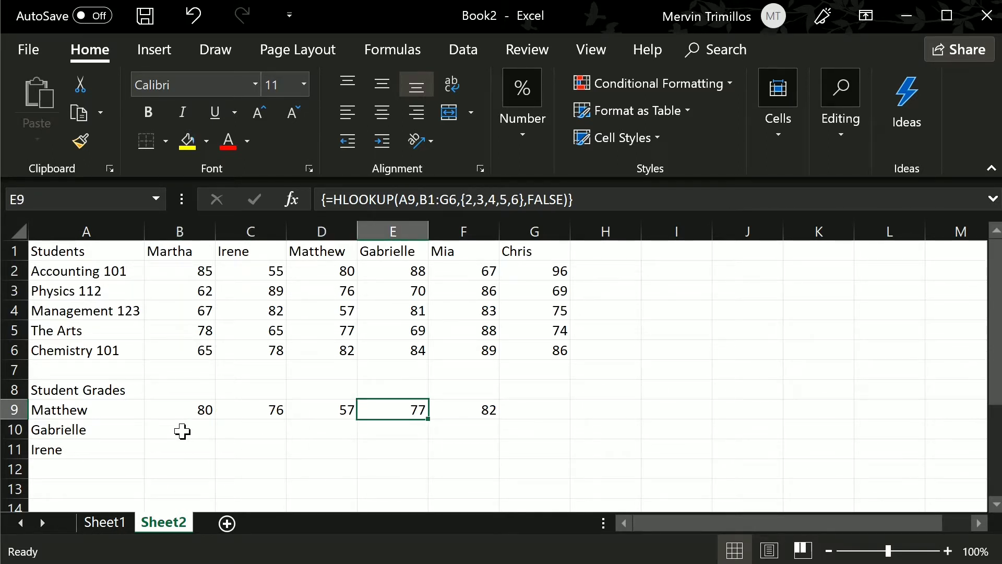
key(Right)
key(Left)
key(Left)
Check the grades returned in row 9 against the same student's source grades in D2:D6
key(Up)
key(Up)
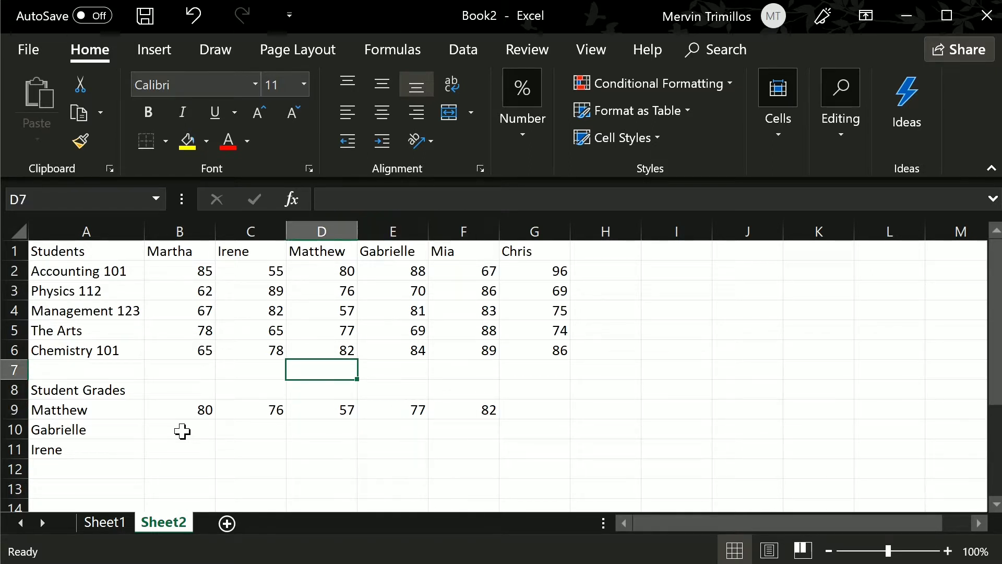
key(Up)
key(Up)
key(Up)
key(Up)
key(Up)
key(Down)
key(Down)
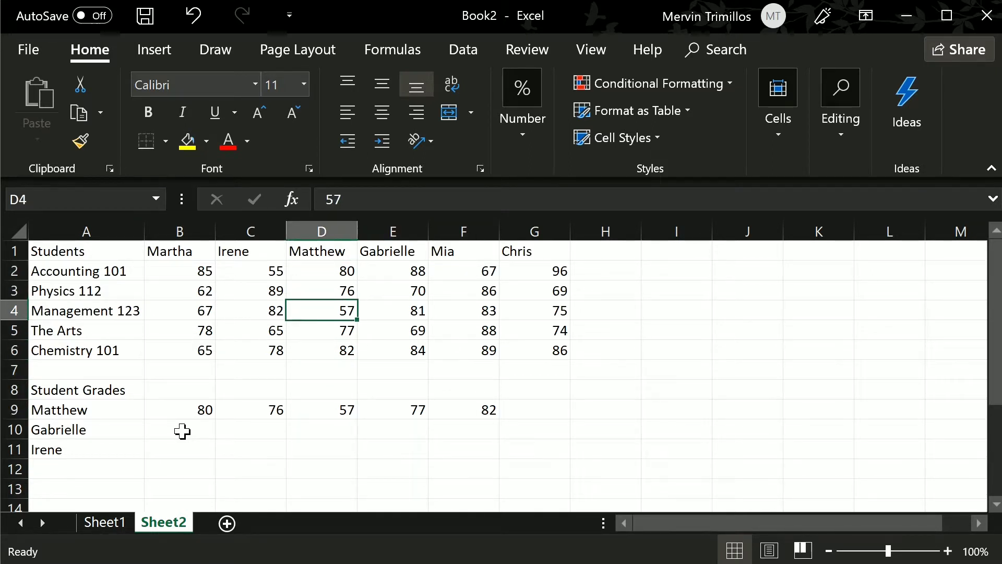
key(Down)
key(Down)
key(Down)
key(Up)
key(Up)
key(Down)
key(Down)
key(Down)
key(Down)
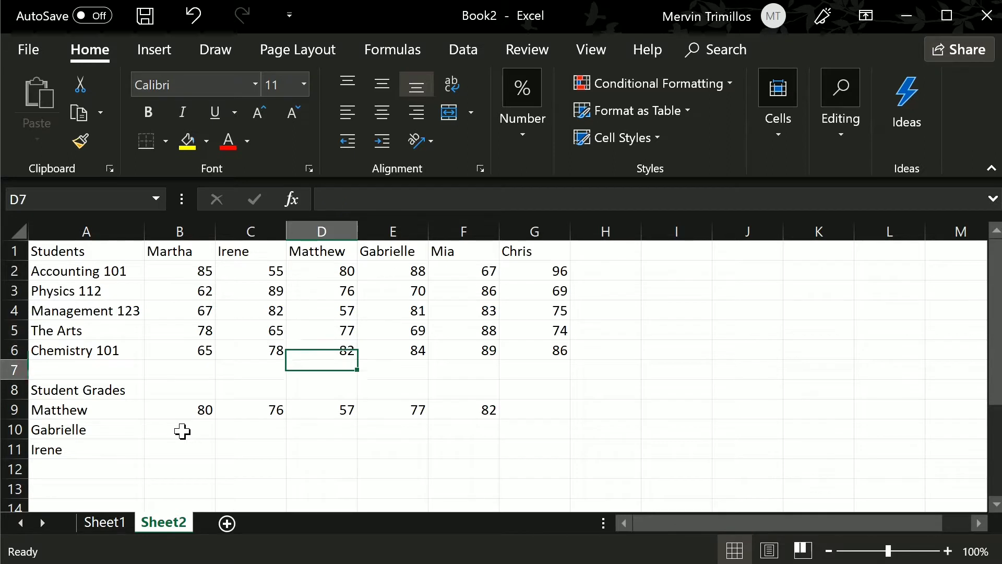
Try copying the array formula from B9:F9 into B10:F10, and clear the pasted cells
key(Left)
key(Left)
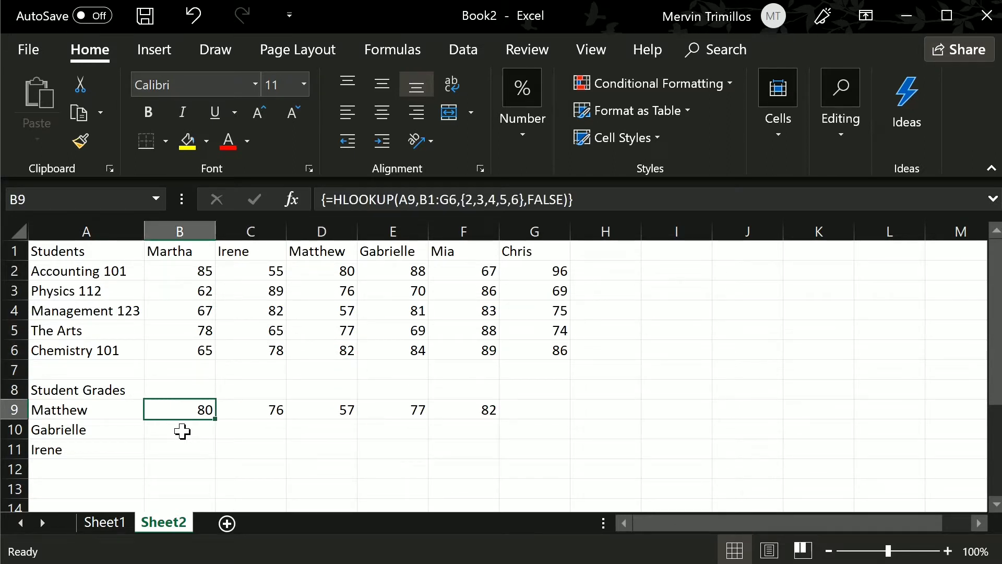
key(ctrl+shift+Right)
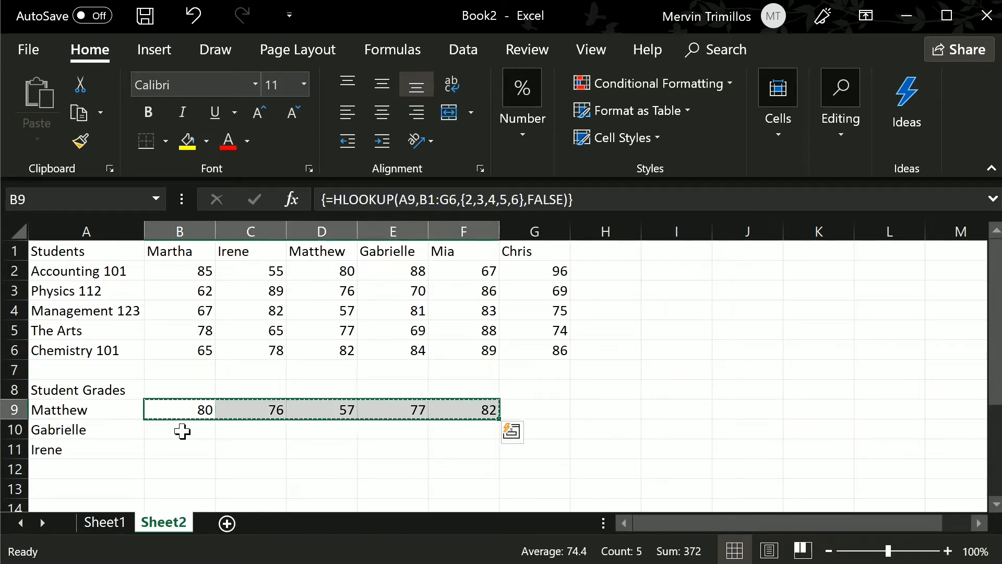
key(ctrl+c)
key(Down)
key(ctrl+v)
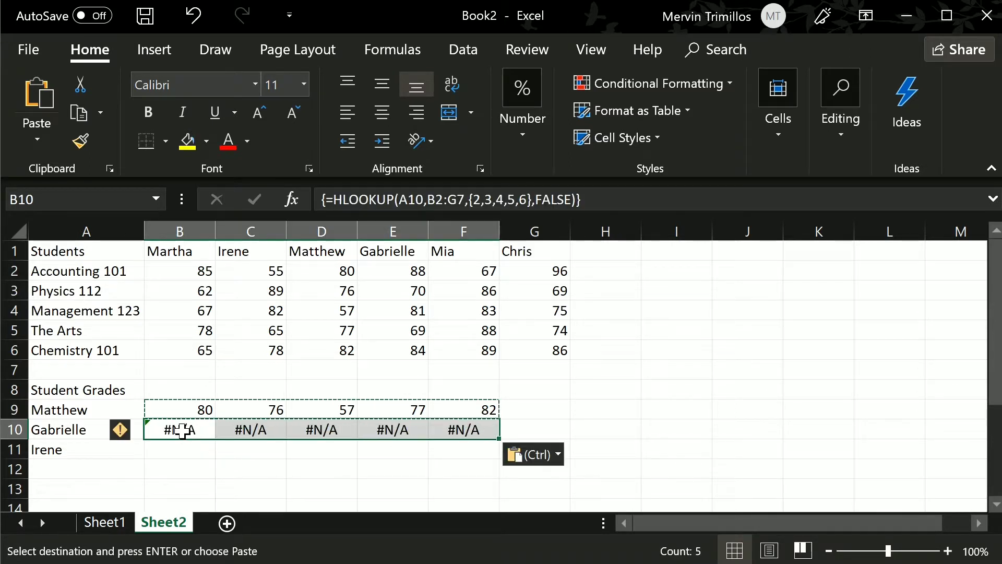
key(Delete)
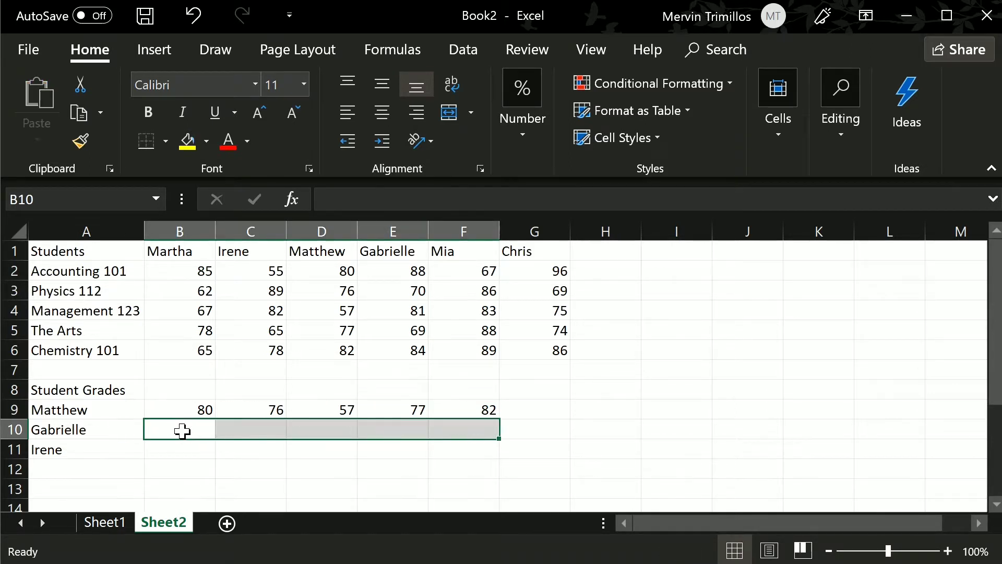
Try to make the B1:G6 reference absolute in the B9:F9 array formula with an ordinary entry, and cancel the edit
key(Up)
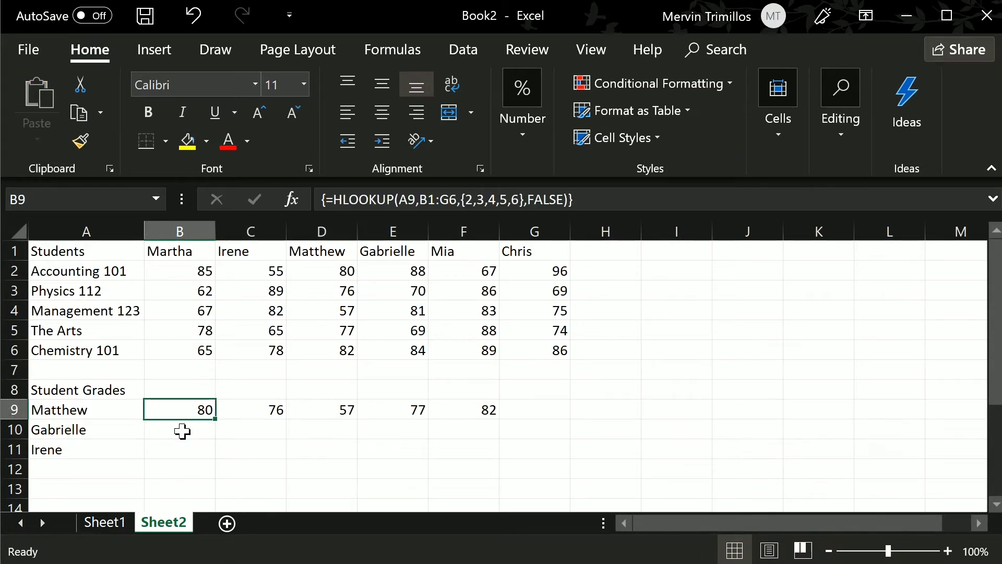
key(ctrl+shift+Right)
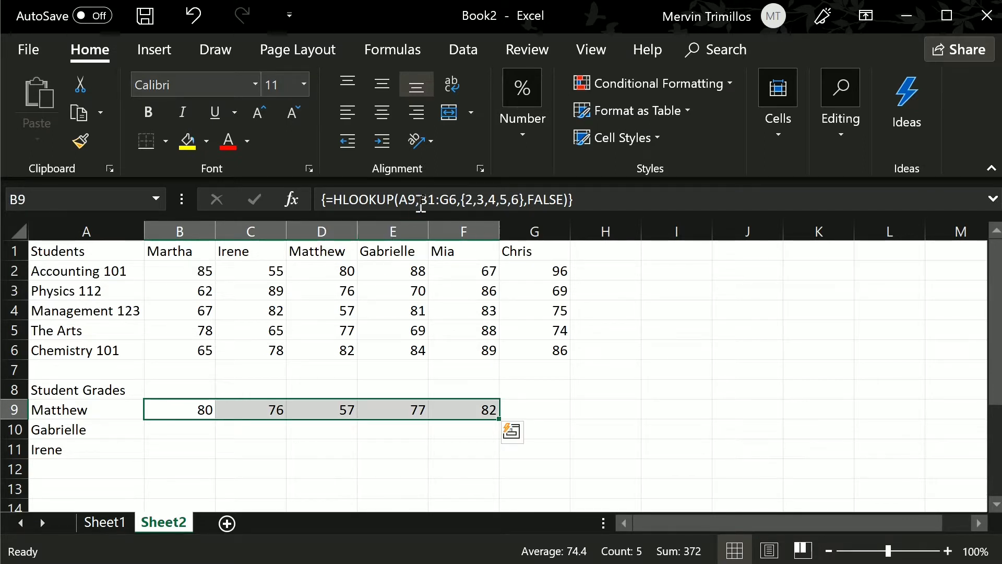
click(448, 196)
key(Left)
key(Left)
key(Left)
key(Left)
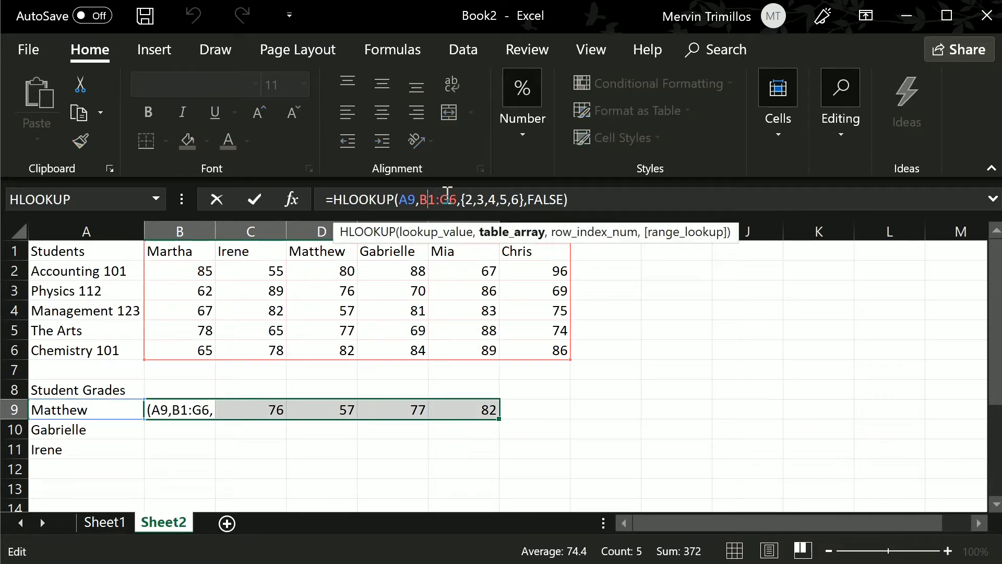
key(shift+Right)
key(shift+Right)
key(shift+Right)
key(shift+Right)
key(shift+Right)
key(F4)
key(Return)
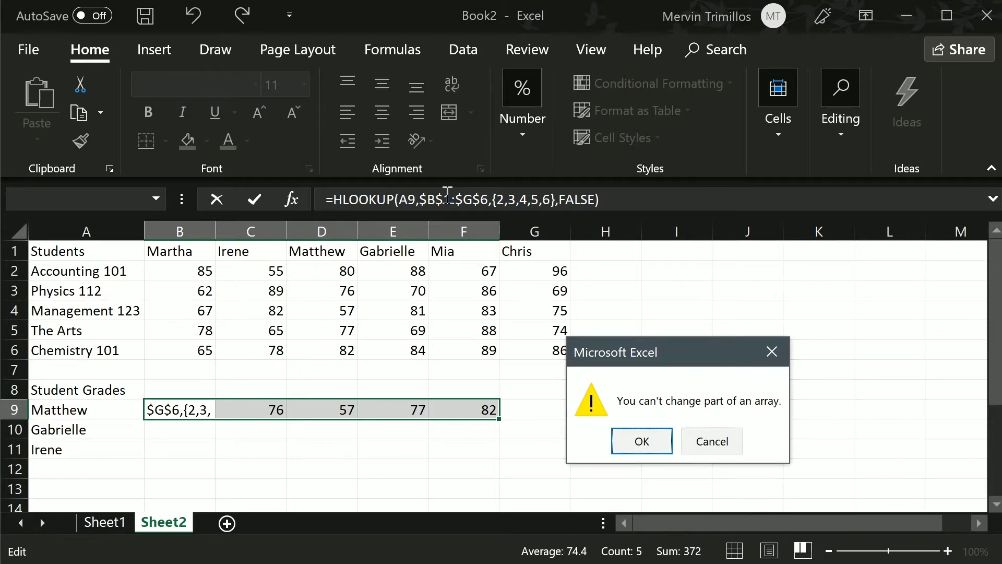
key(Escape)
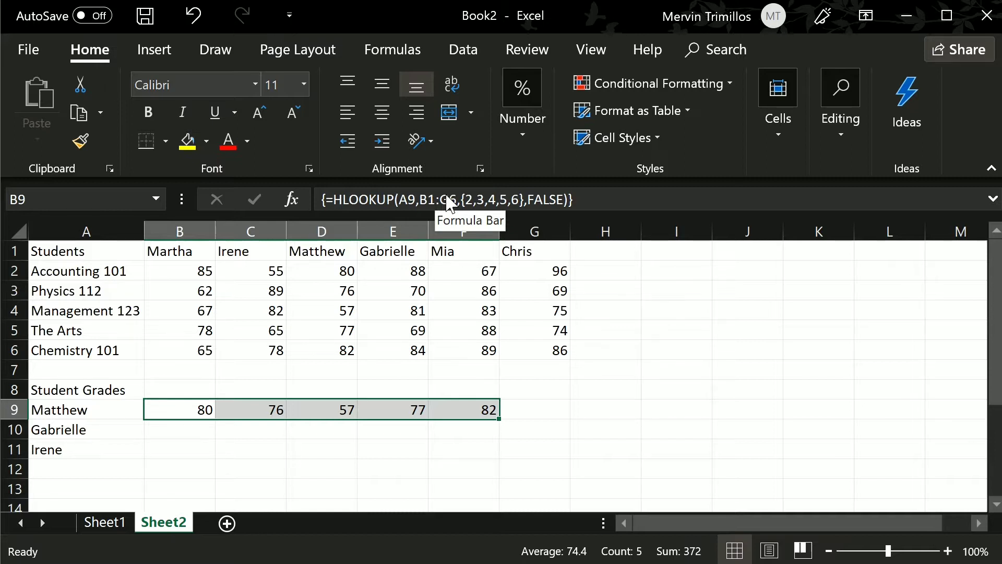
Clear the array formula from B9:F9 and insert a new HLOOKUP there with A9 as the lookup value
key(Delete)
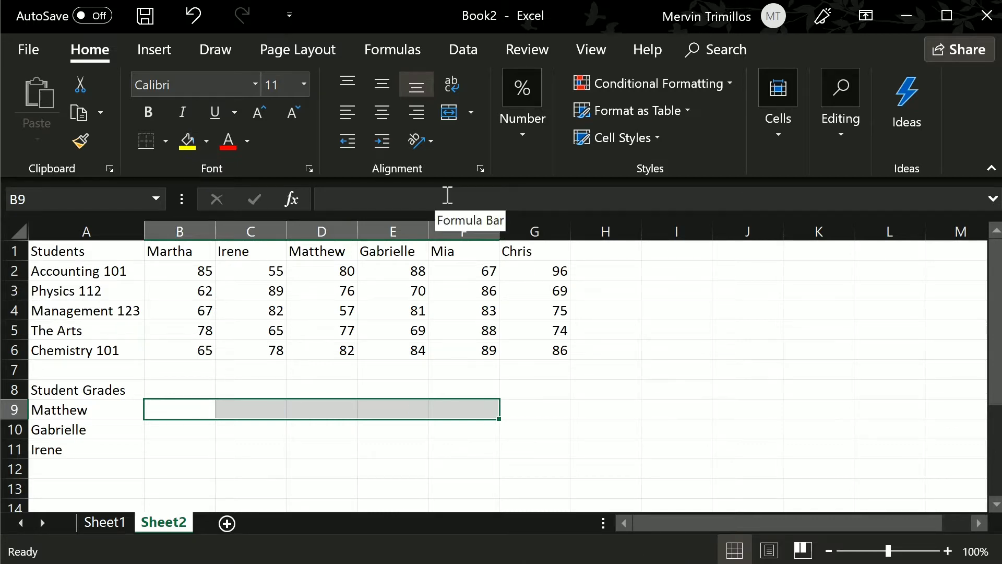
click(292, 199)
key(h)
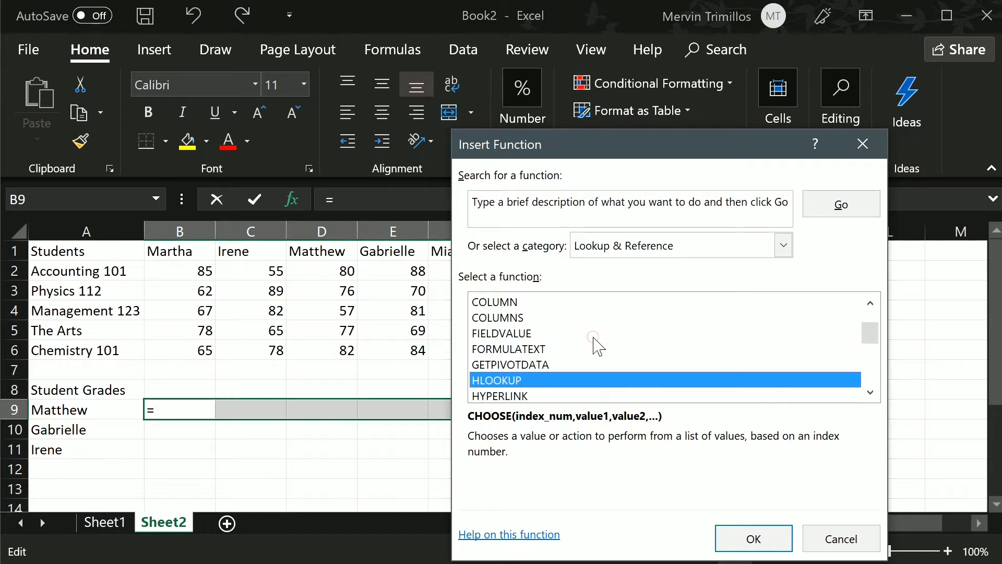
click(742, 536)
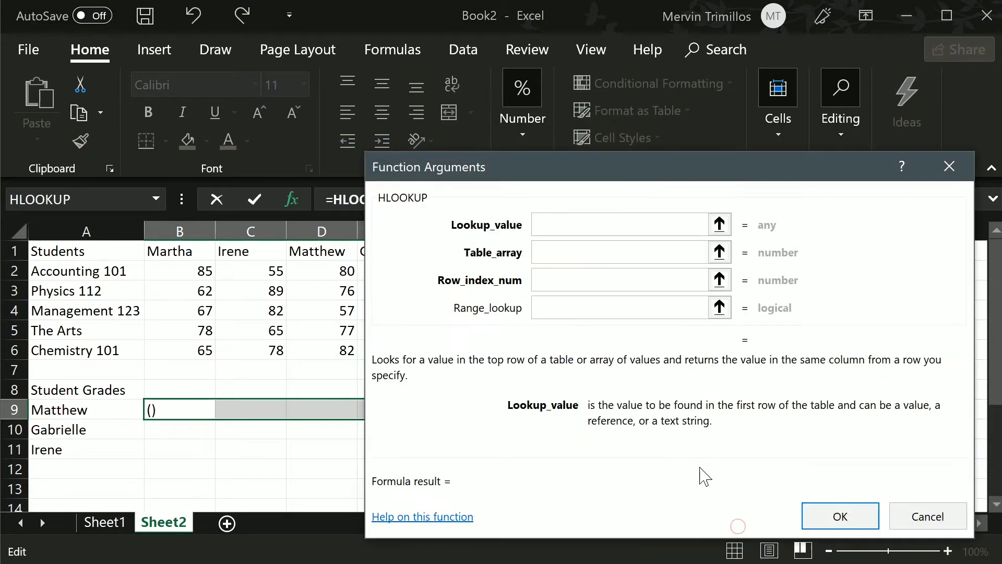
click(34, 414)
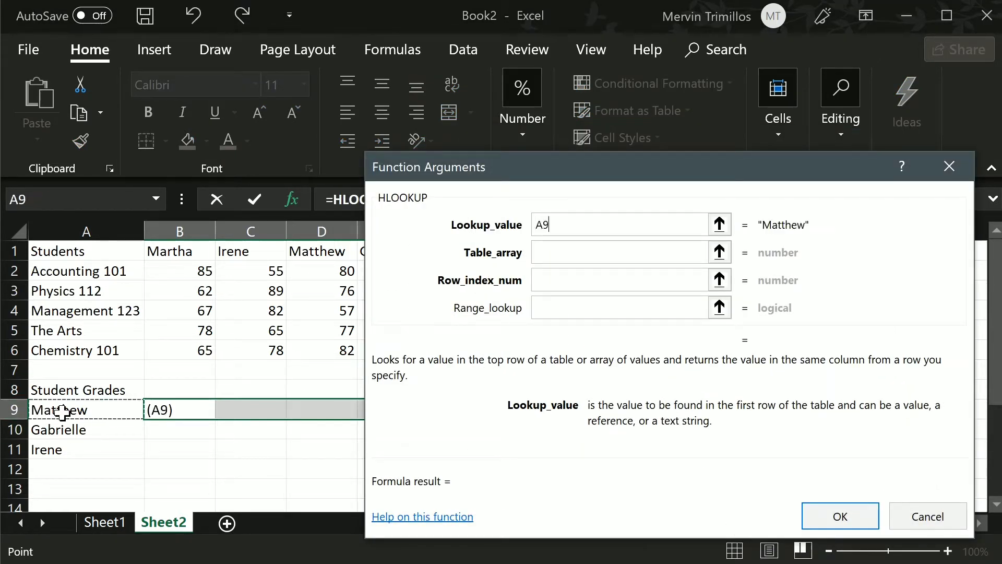
Set the HLOOKUP table array to the grade table B1:G6 as an absolute reference, $B$1:$G$6
click(578, 257)
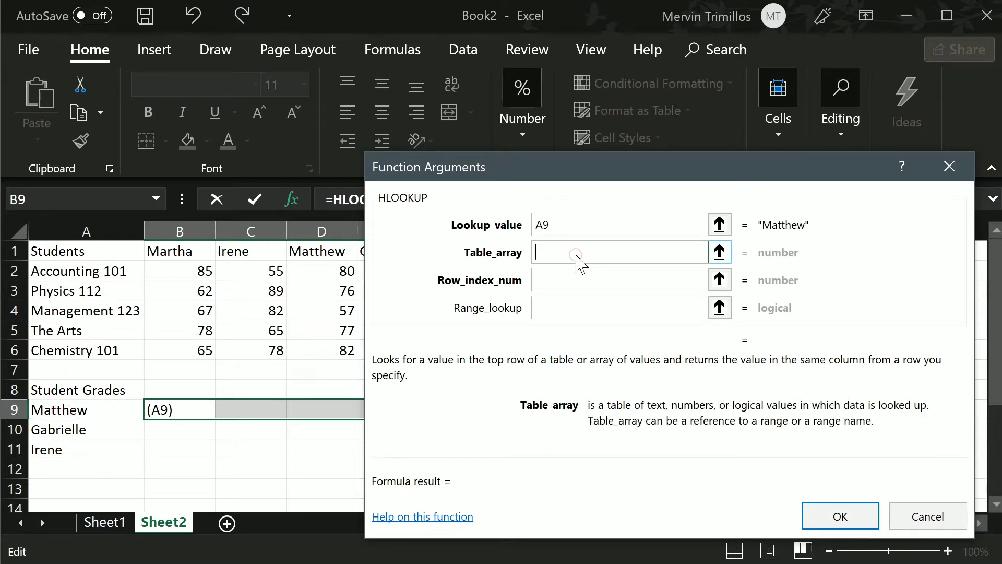
click(183, 254)
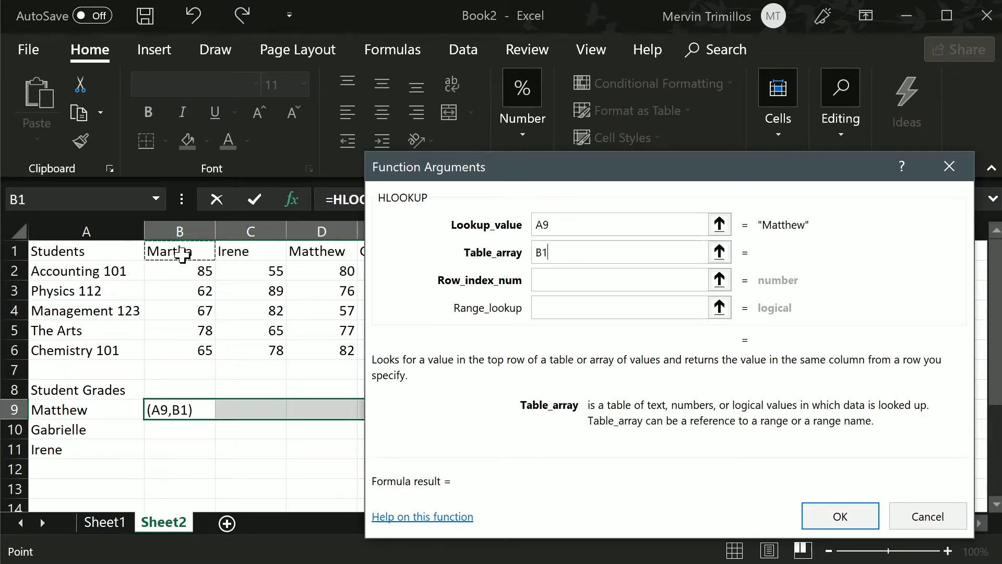
key(ctrl+shift+Down)
key(ctrl+shift+Right)
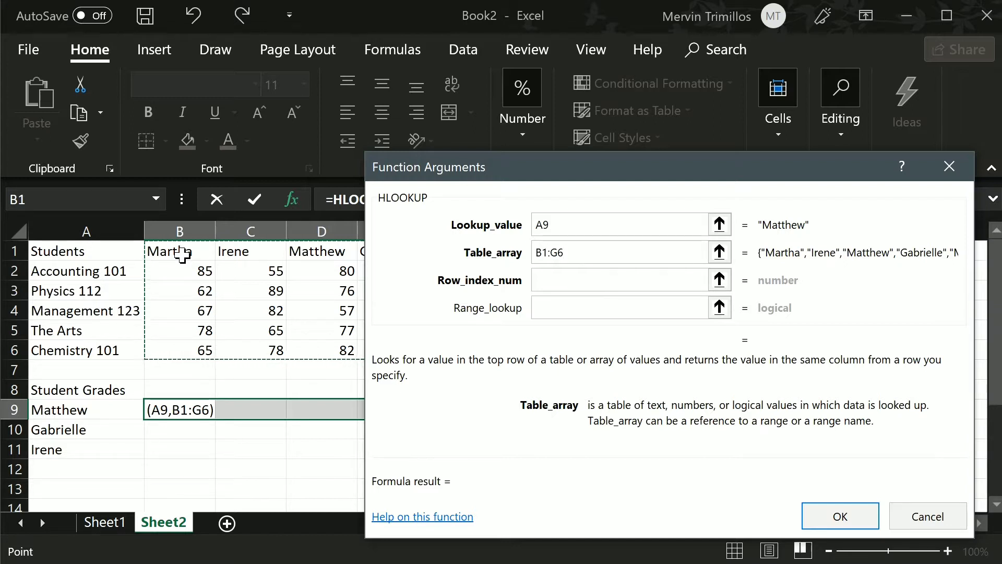
key(Left)
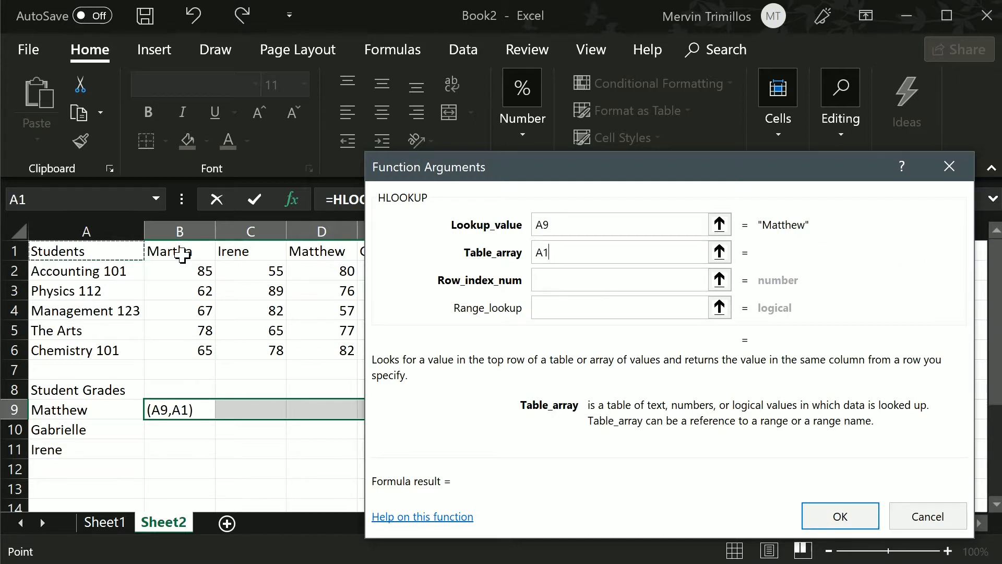
key(Down)
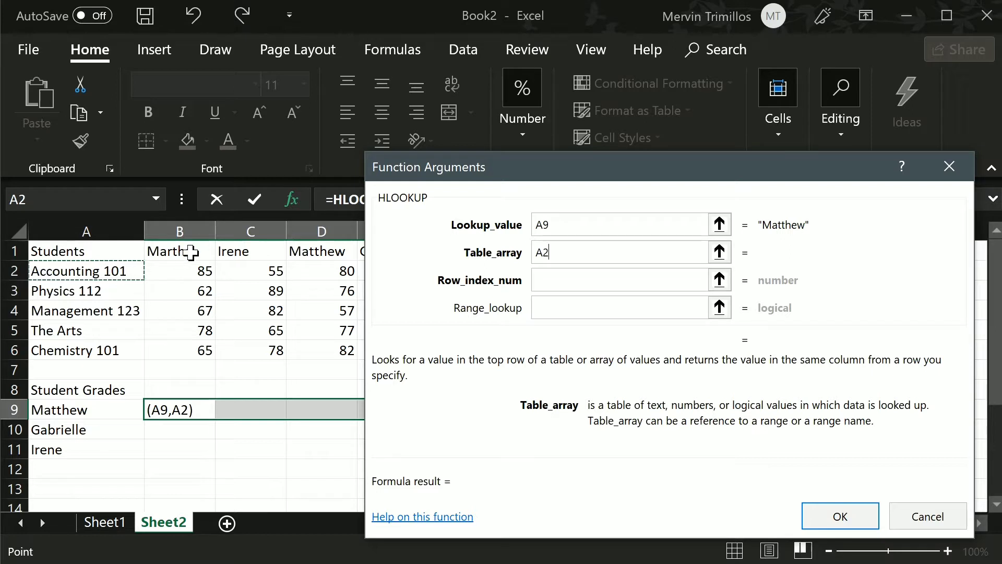
click(193, 252)
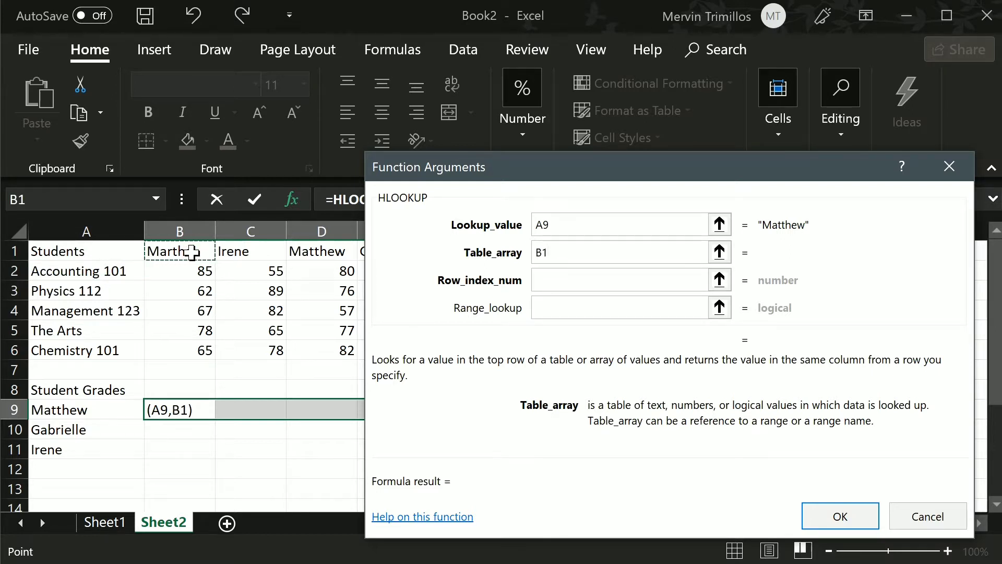
key(ctrl+shift+Down)
key(ctrl+shift+Right)
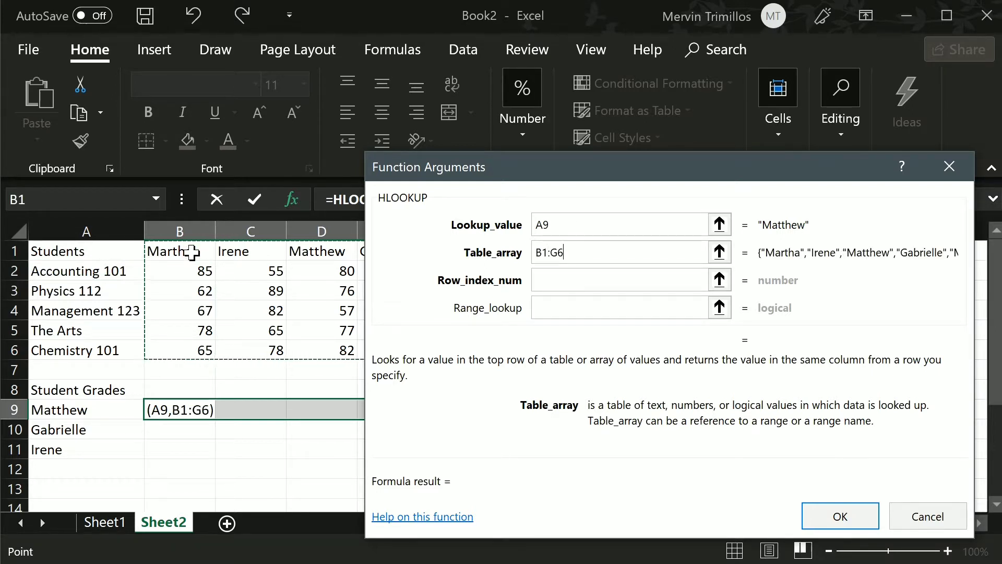
click(578, 252)
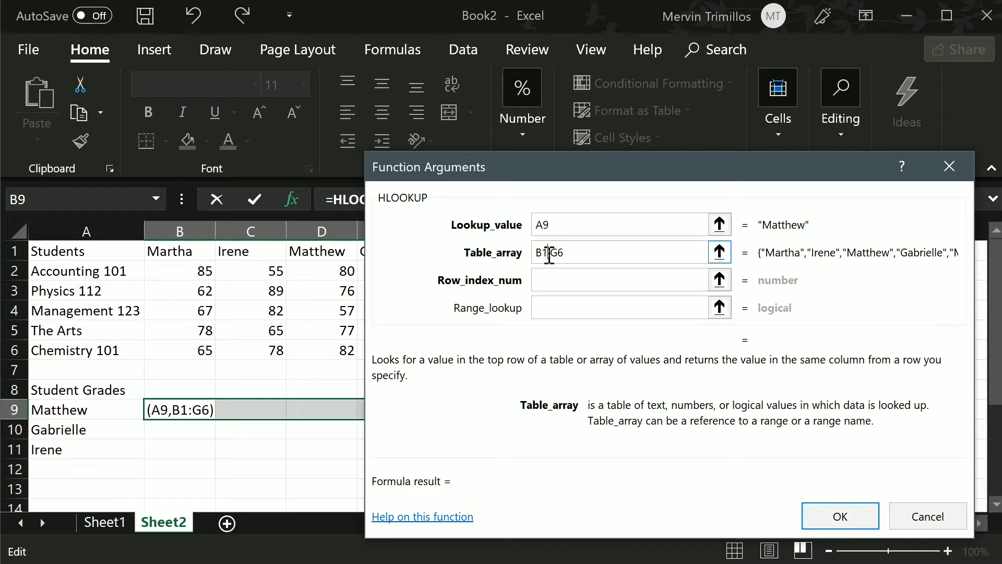
drag(566, 253, 520, 254)
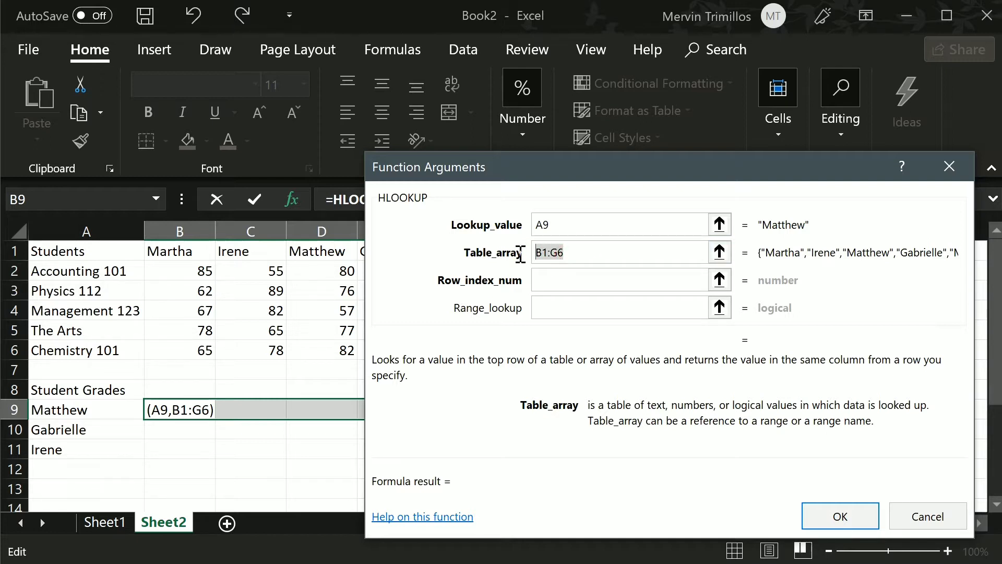
key(F4)
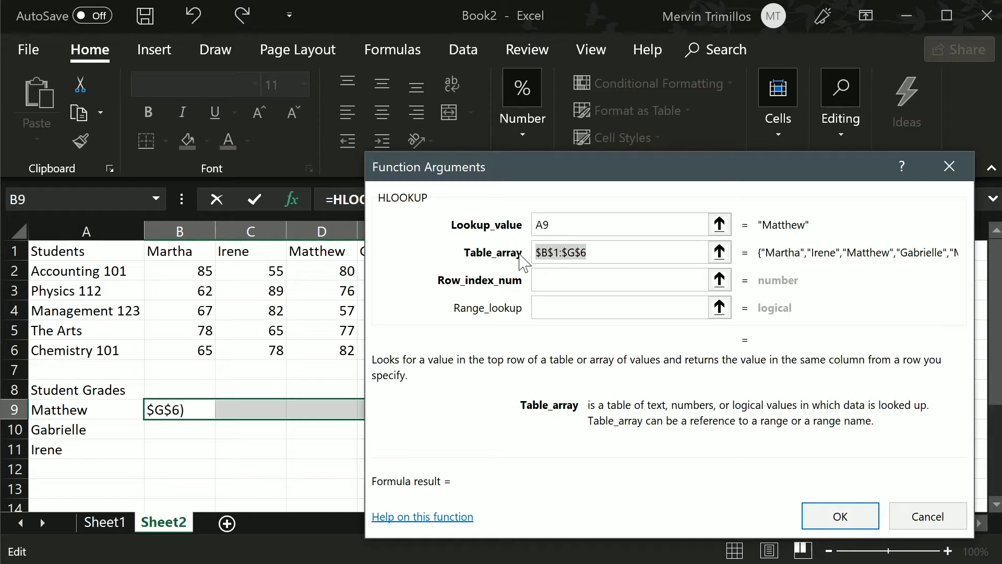
Set the row index to {2,3,4,5,6} and the range lookup to false, and enter HLOOKUP as an array formula in B9:F9
click(624, 278)
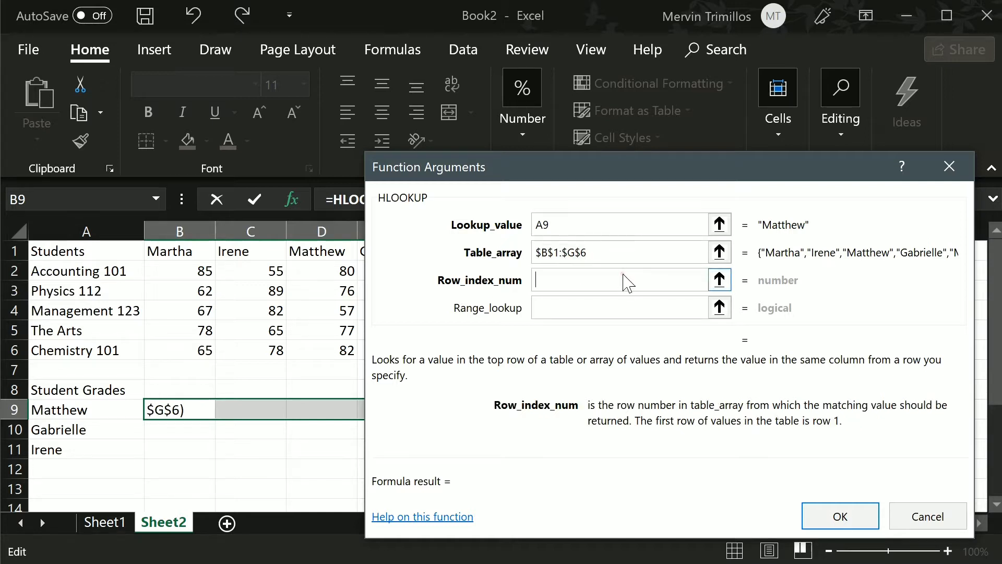
text({2,3,)
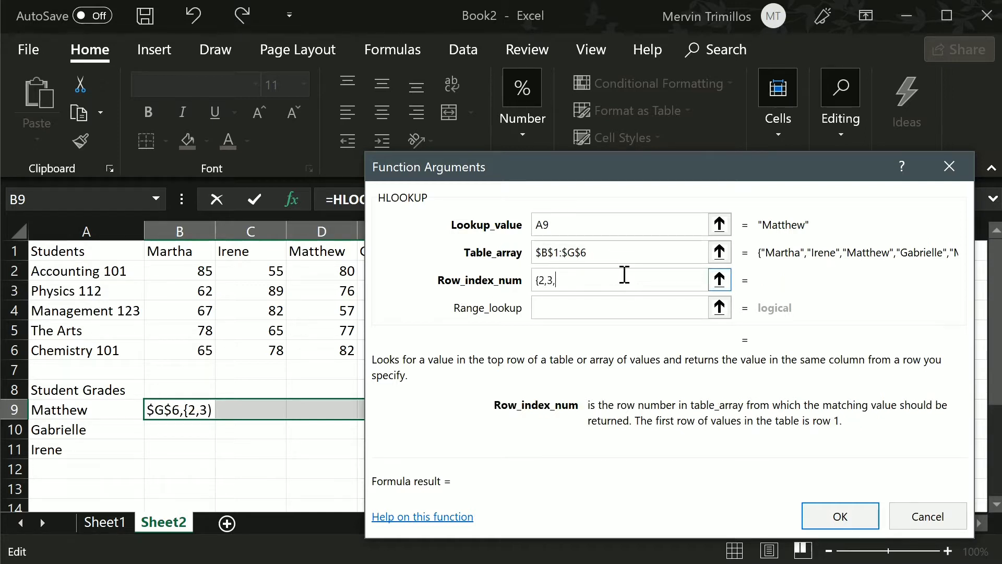
text(4,5,6)
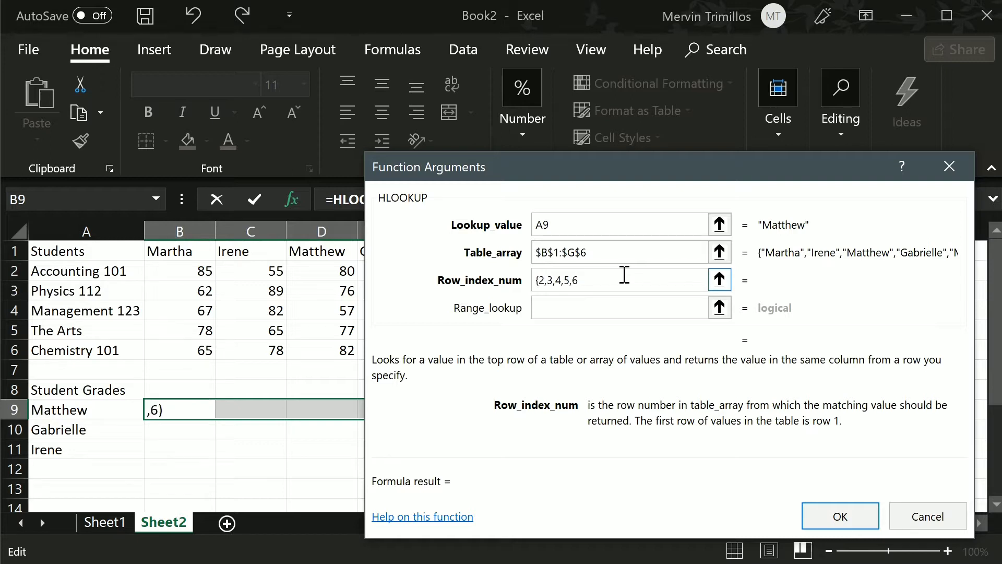
text(})
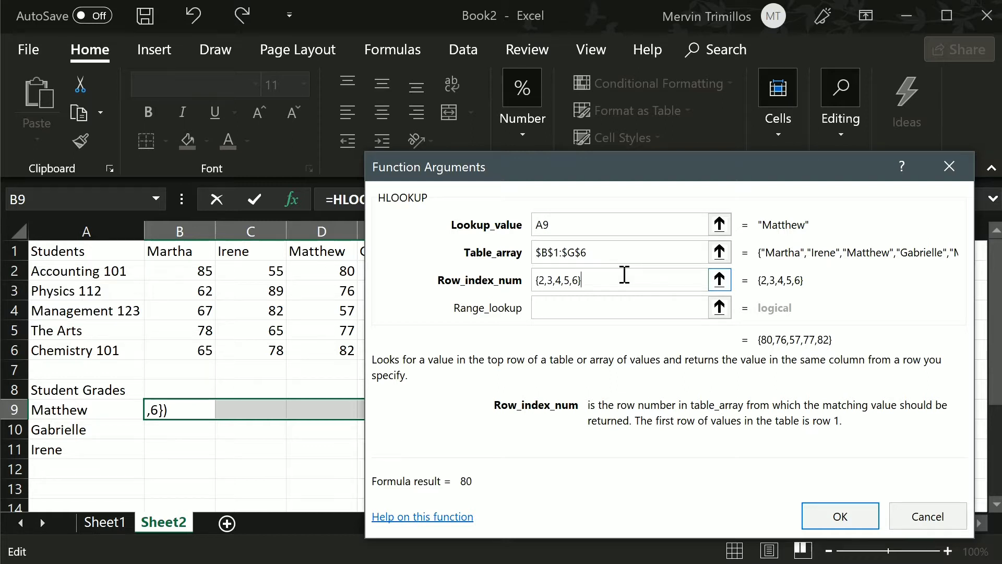
click(560, 309)
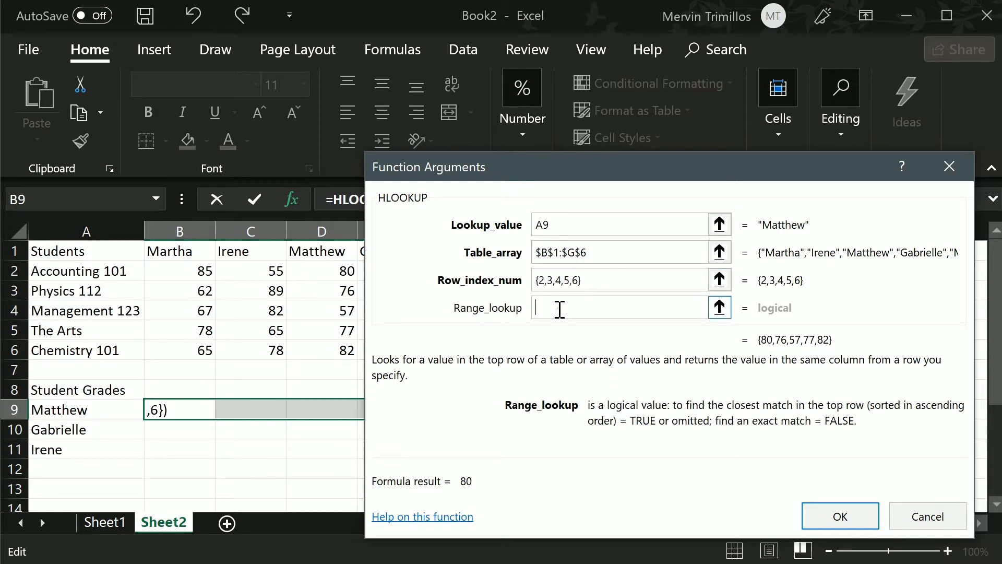
text(false)
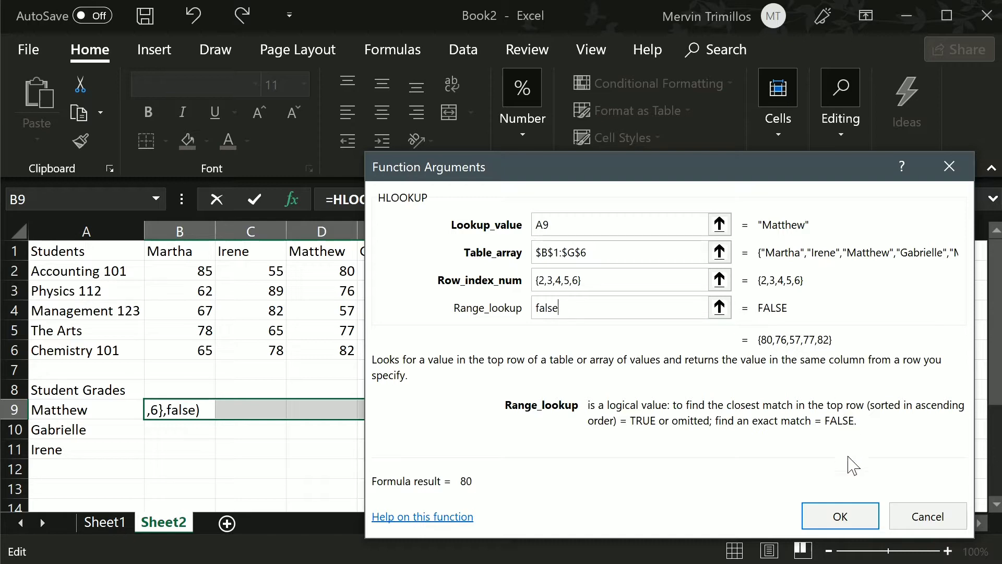
ctrl+shift+click(839, 517)
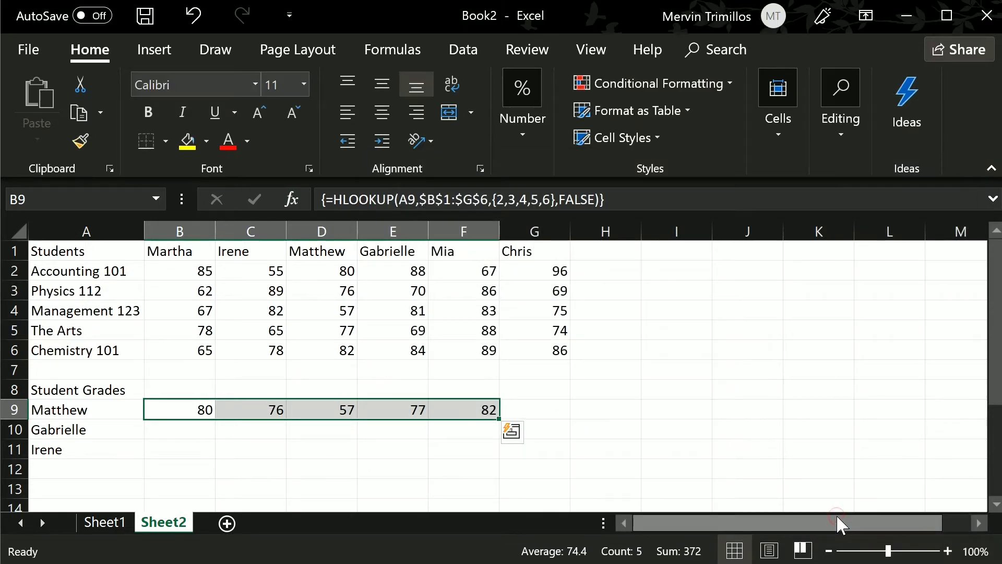
Copy the array formula from B9:F9 into B10:F10
click(182, 405)
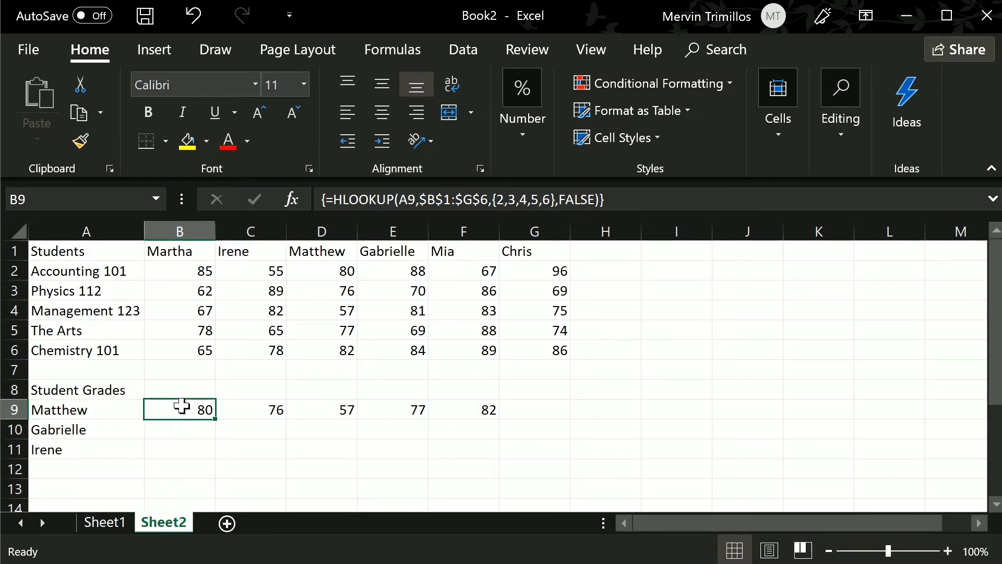
key(ctrl+shift+Right)
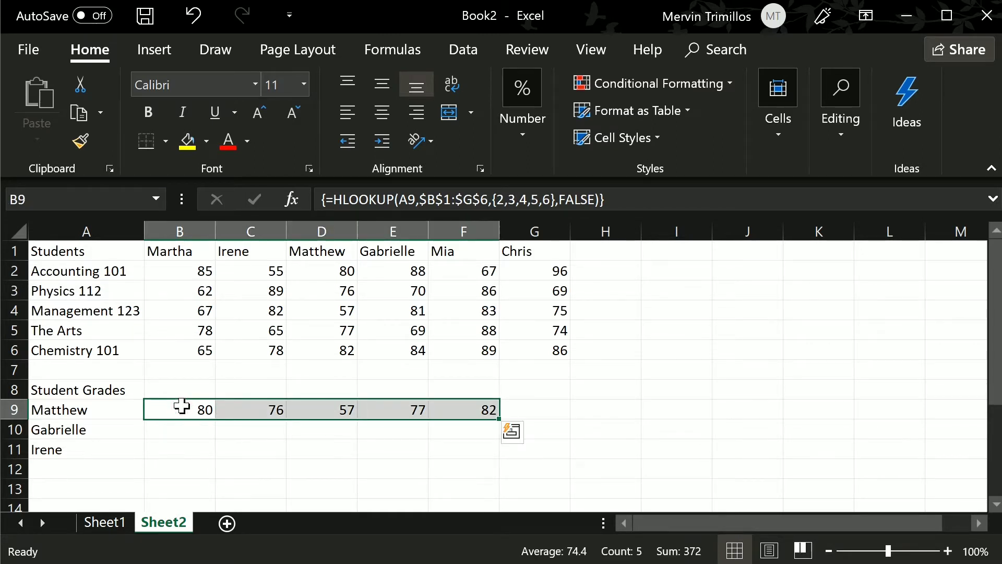
key(ctrl+c)
key(Down)
key(ctrl+v)
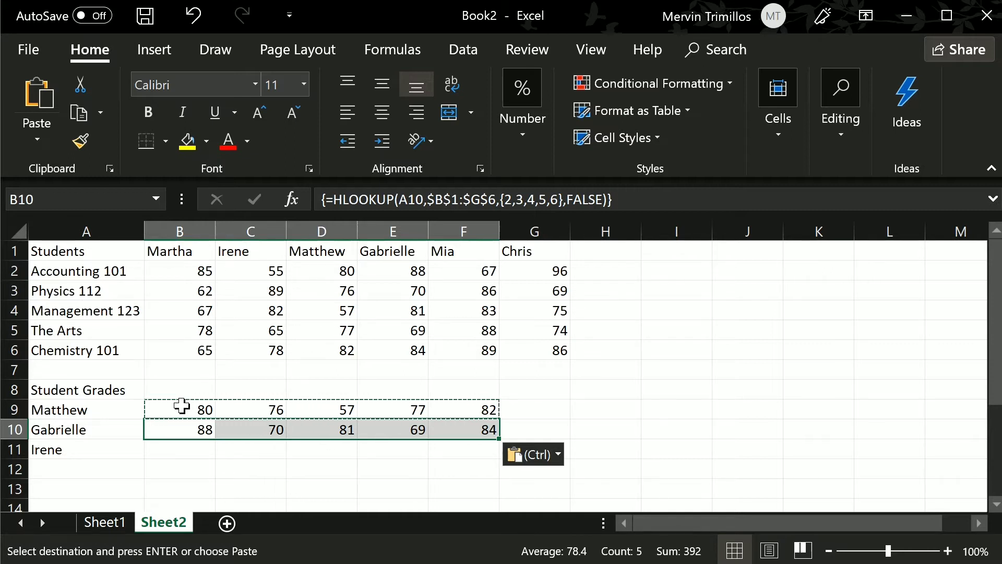
Name the grade table range B1:G6 studentgrade
key(Up)
key(Up)
key(Up)
key(Up)
key(Up)
key(Up)
key(Up)
key(Up)
key(Up)
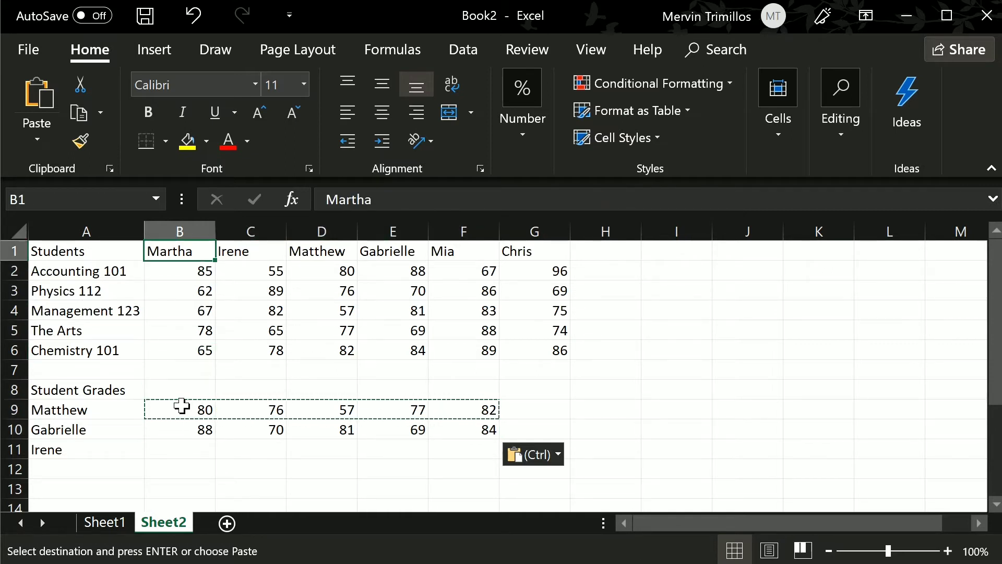
key(shift+Down)
key(shift+Down)
key(shift+Down)
key(shift+Down)
key(shift+Down)
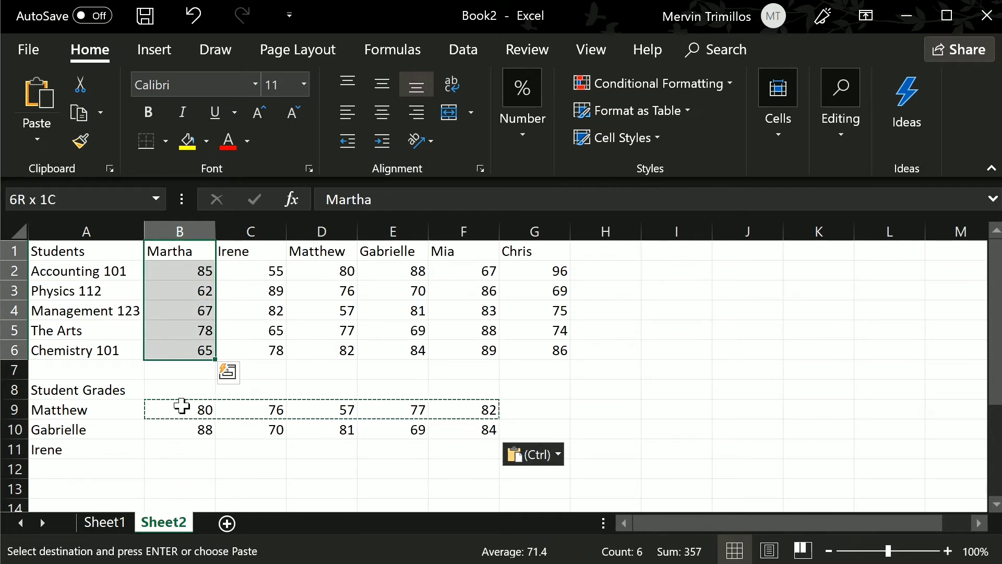
key(ctrl+shift+Right)
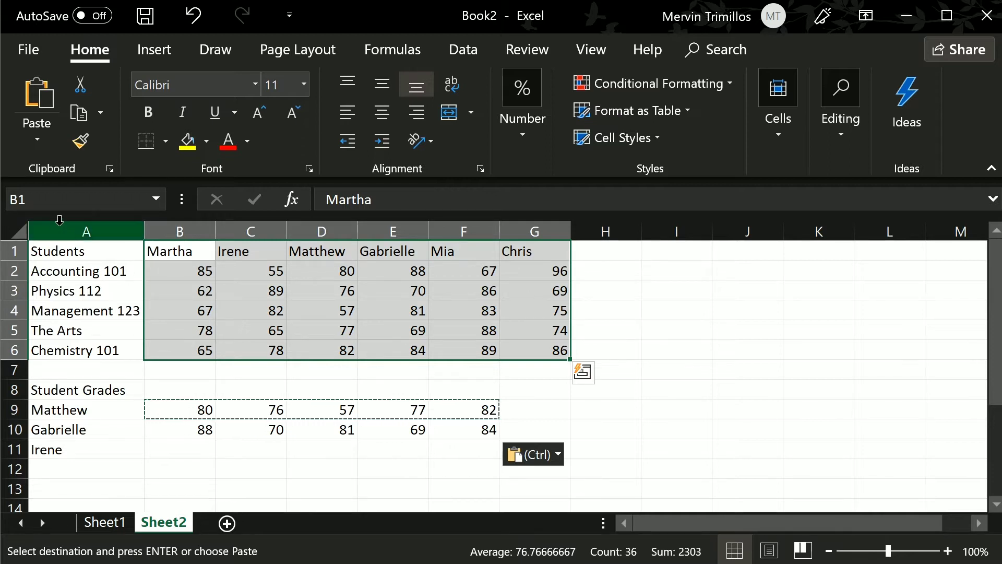
click(79, 198)
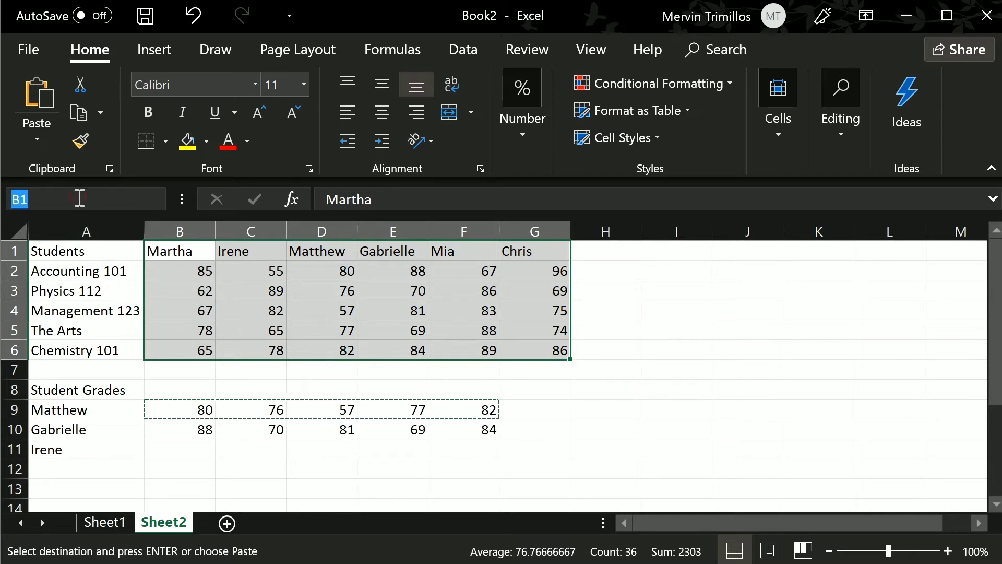
text(studentgrade)
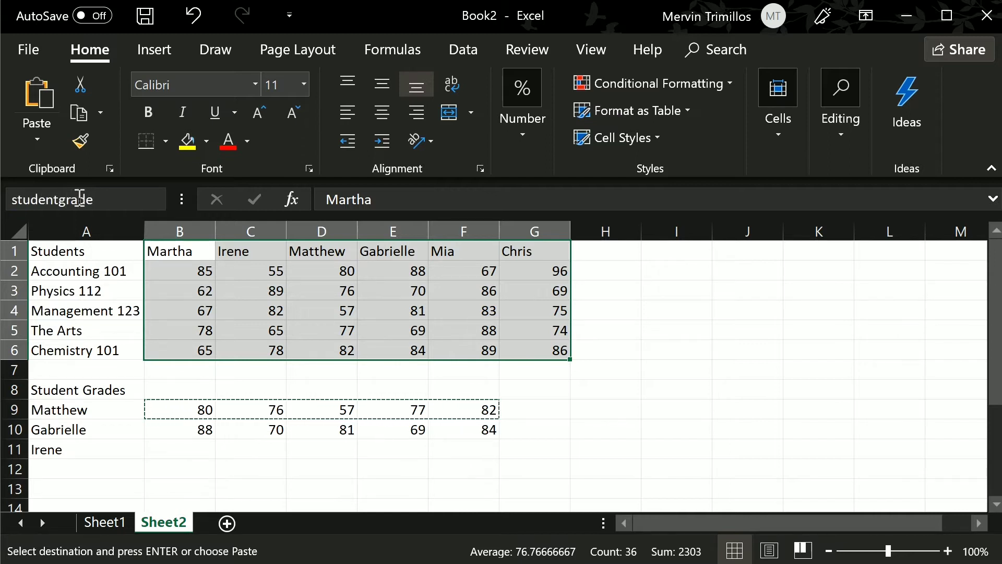
key(Return)
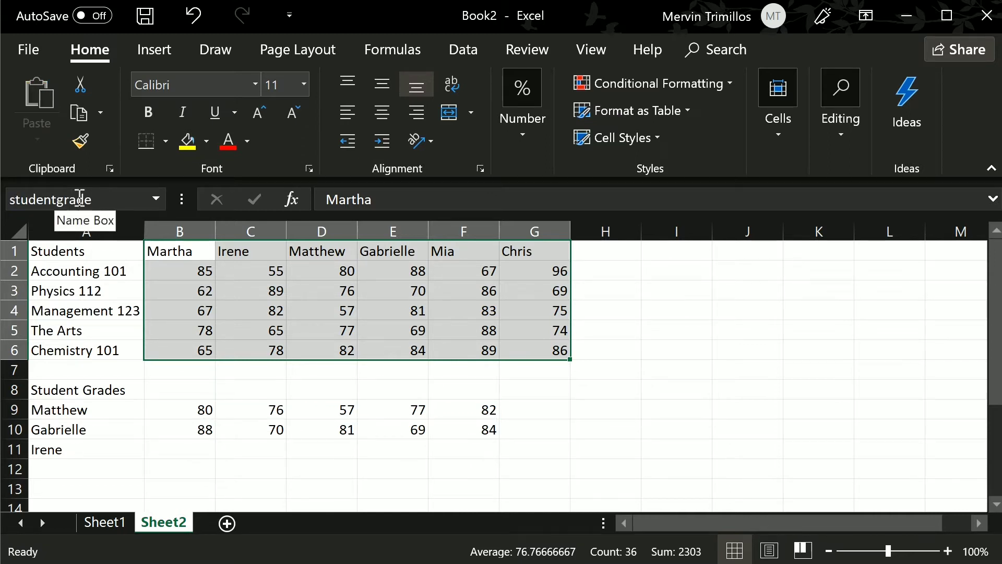
Insert the Lookup & Reference function HLOOKUP across B11:F11 in Irene's row
click(187, 436)
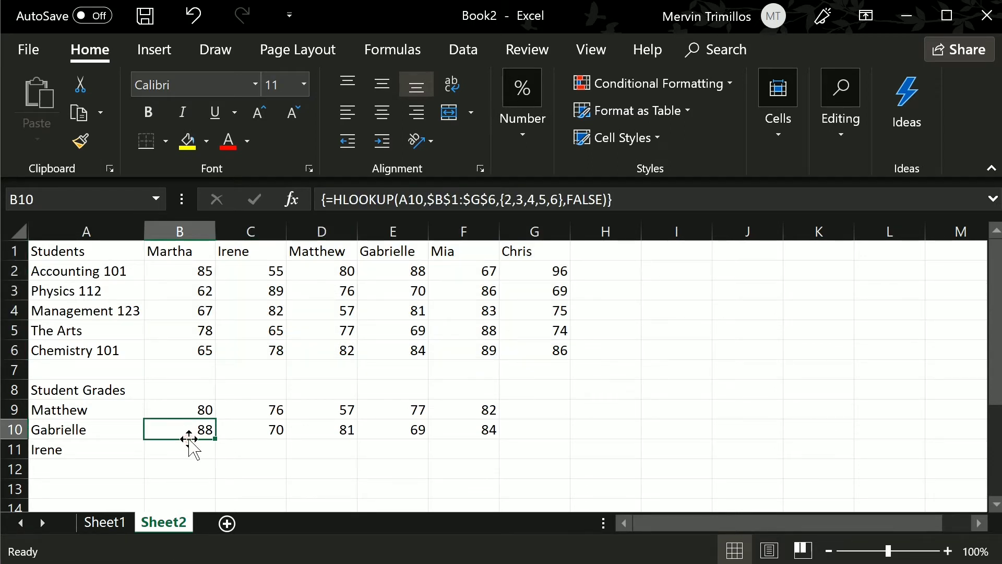
click(189, 439)
click(165, 460)
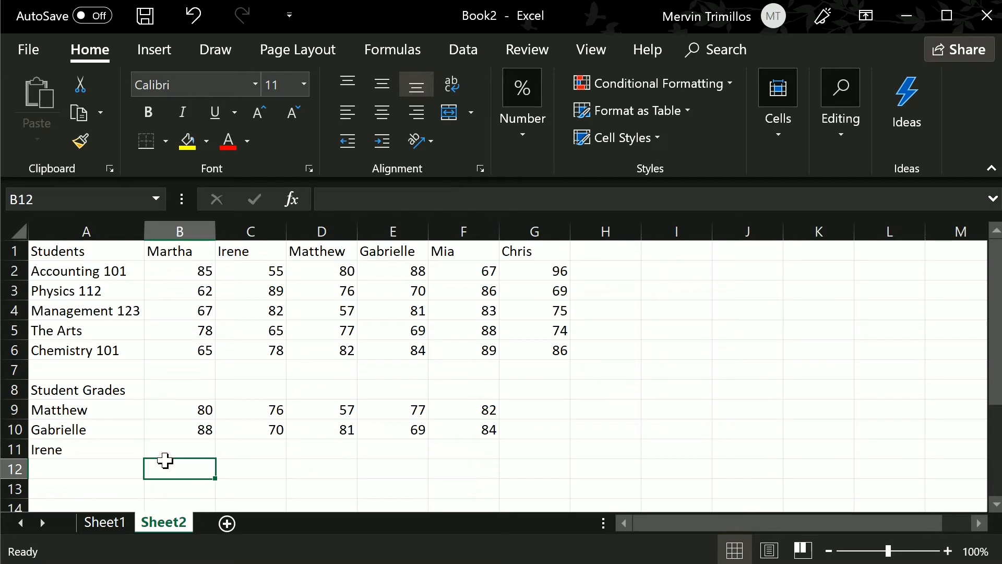
key(Up)
key(shift+Right)
key(shift+Right)
key(shift+Right)
key(shift+Right)
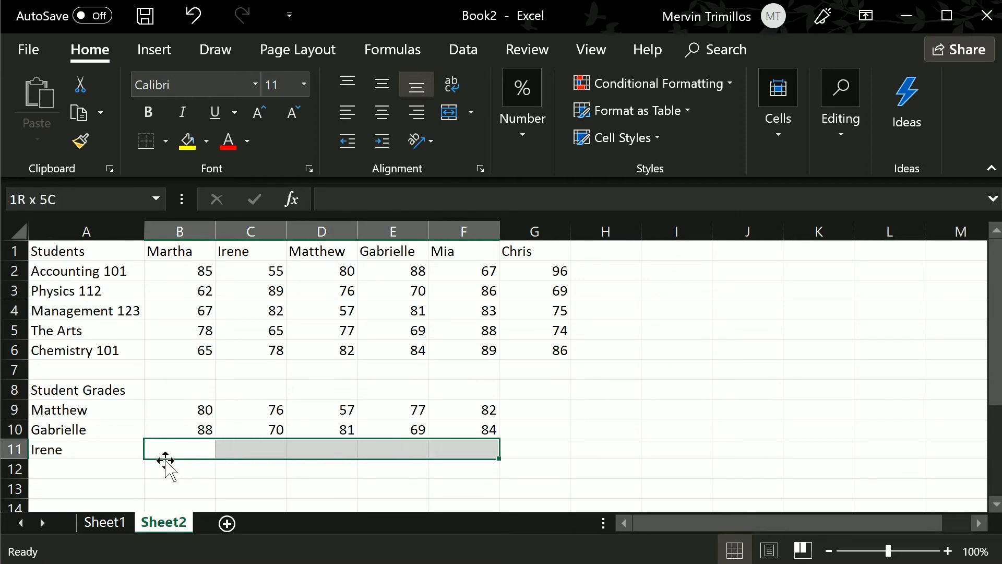
click(294, 203)
click(546, 337)
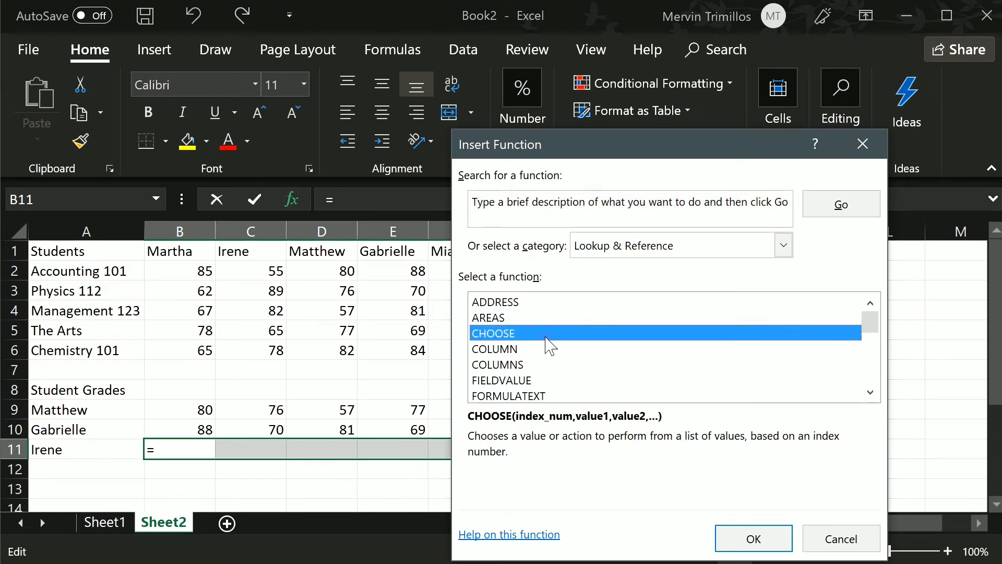
key(h)
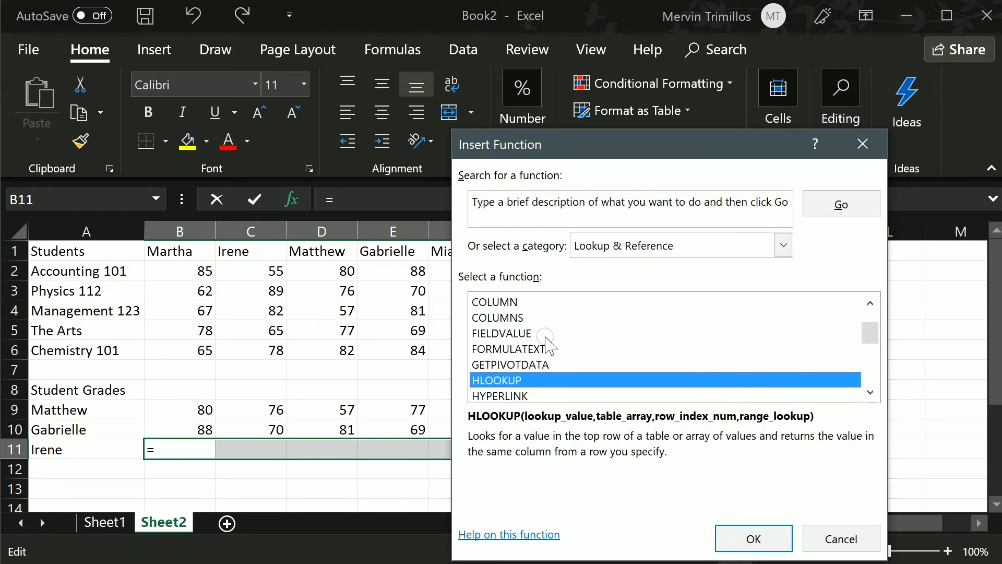
click(740, 545)
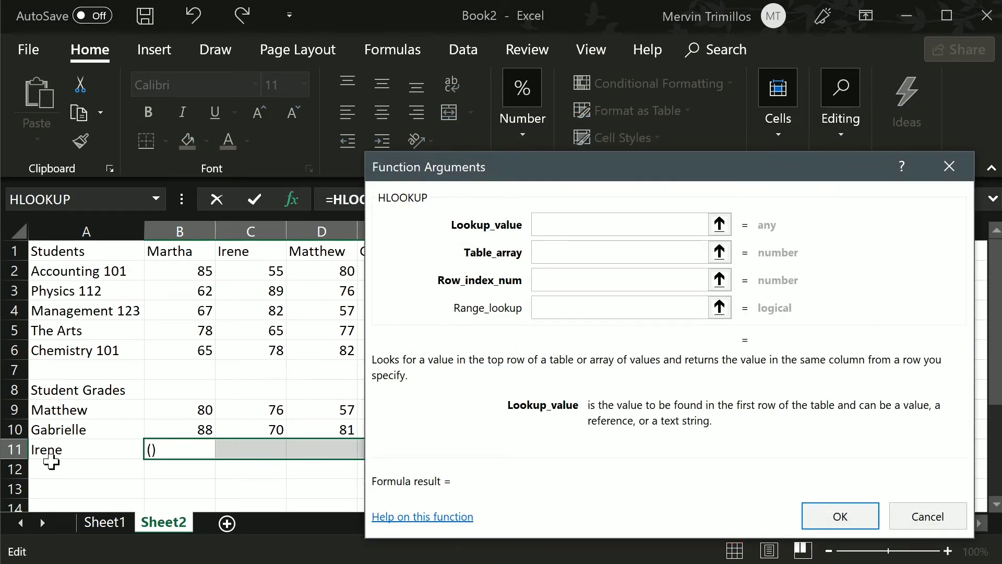
Set the HLOOKUP lookup value to A11 and its table array to the named range studentgrade
click(50, 449)
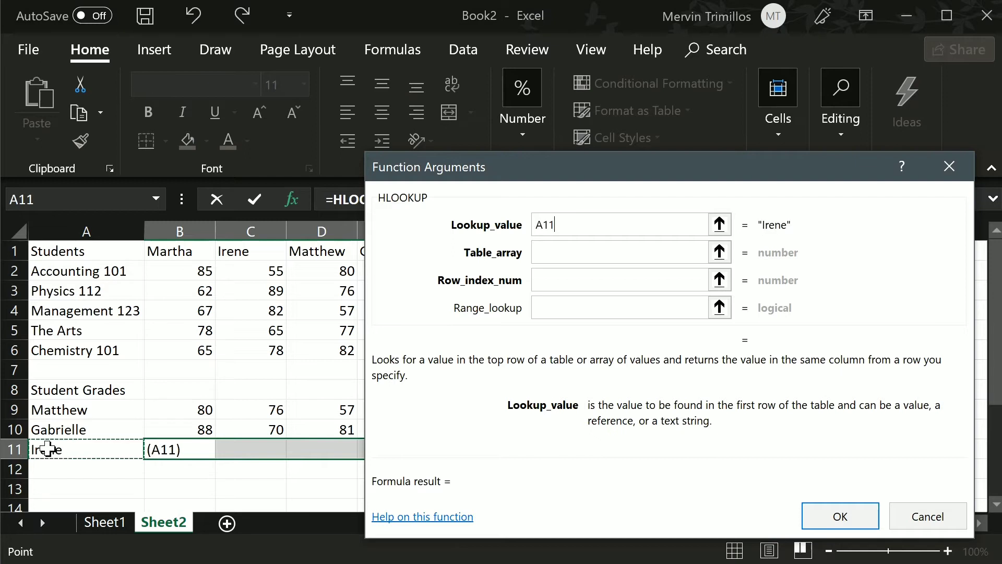
click(594, 251)
text(stud)
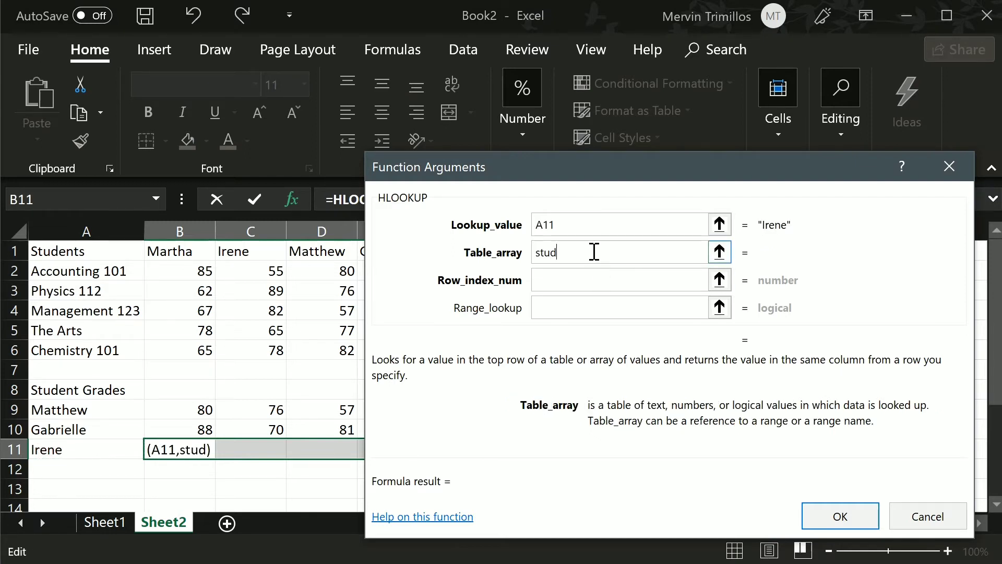
text(entgrade)
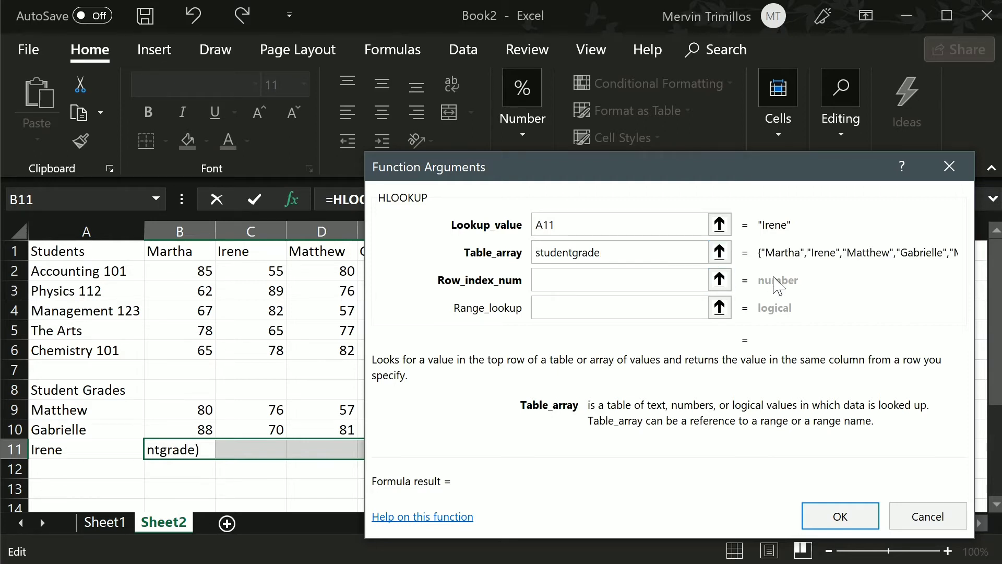
Set the row index to {2,3,4,5,6} and range lookup to false, and enter HLOOKUP as an array formula in B11:F11
click(665, 279)
text({)
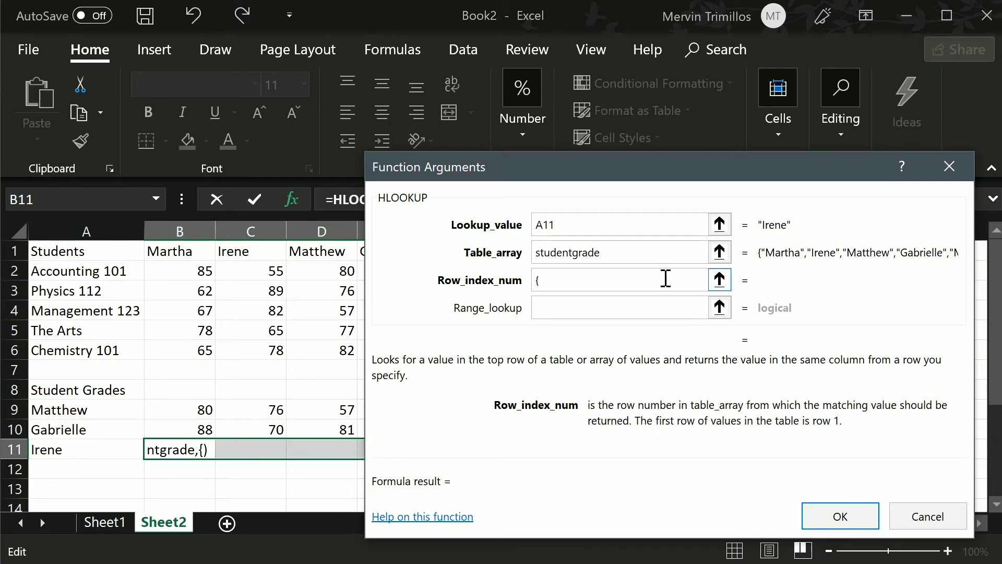
text(2,3,4,5)
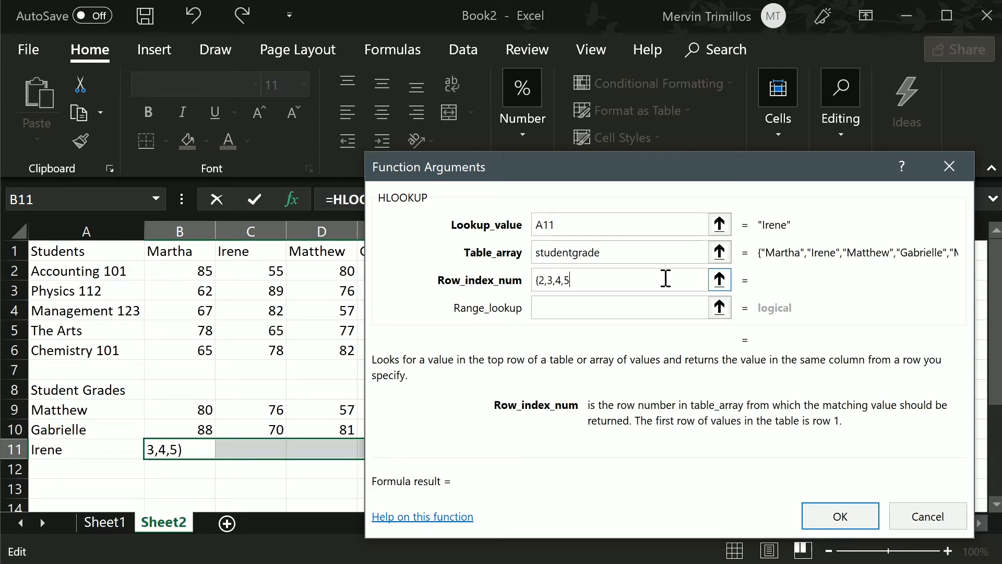
text(,6})
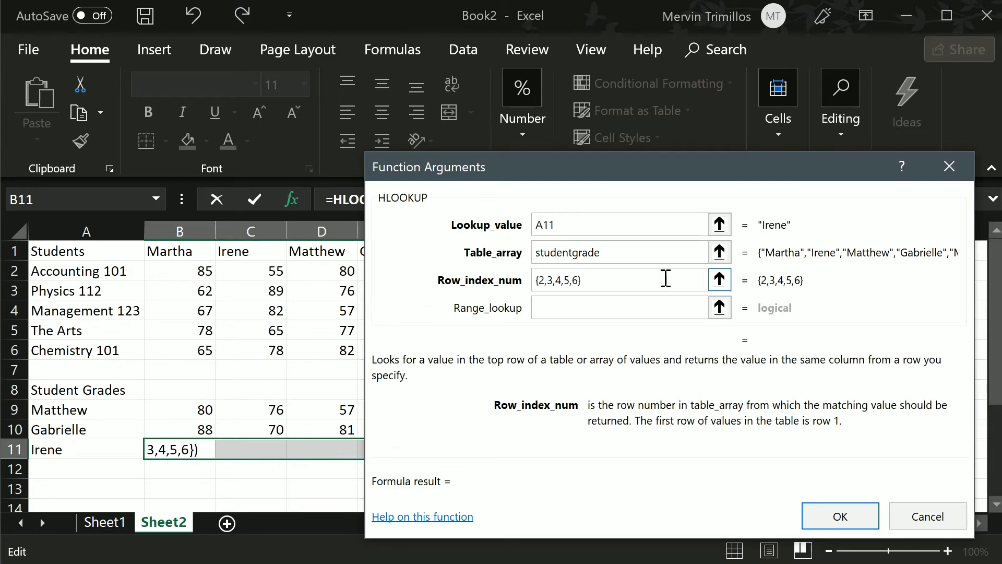
click(627, 315)
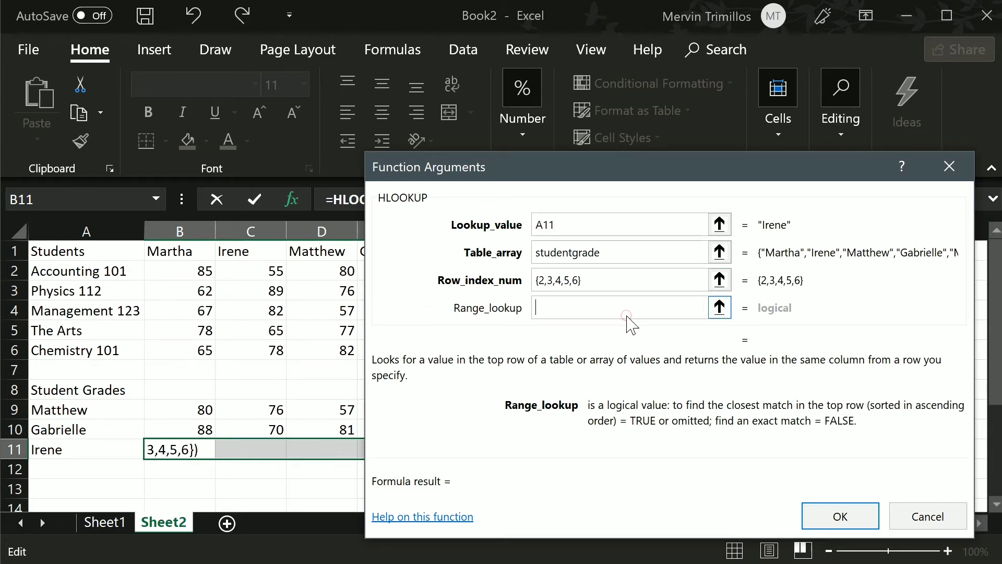
text(false)
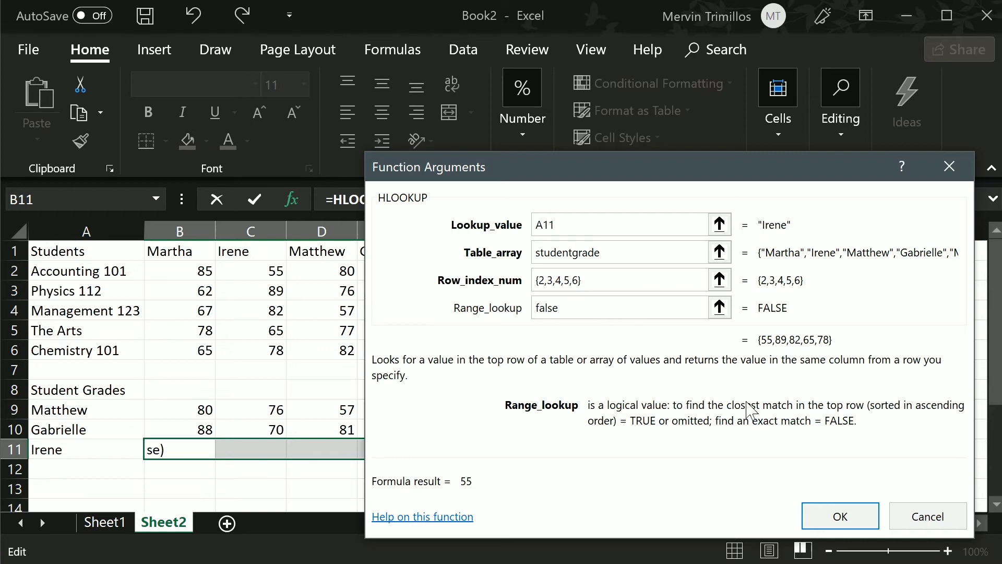
click(842, 518)
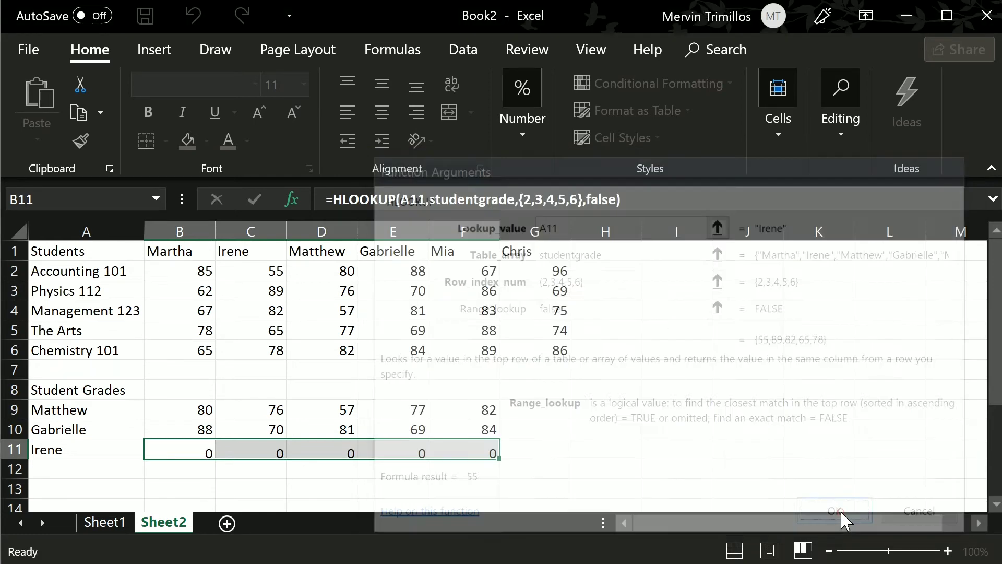